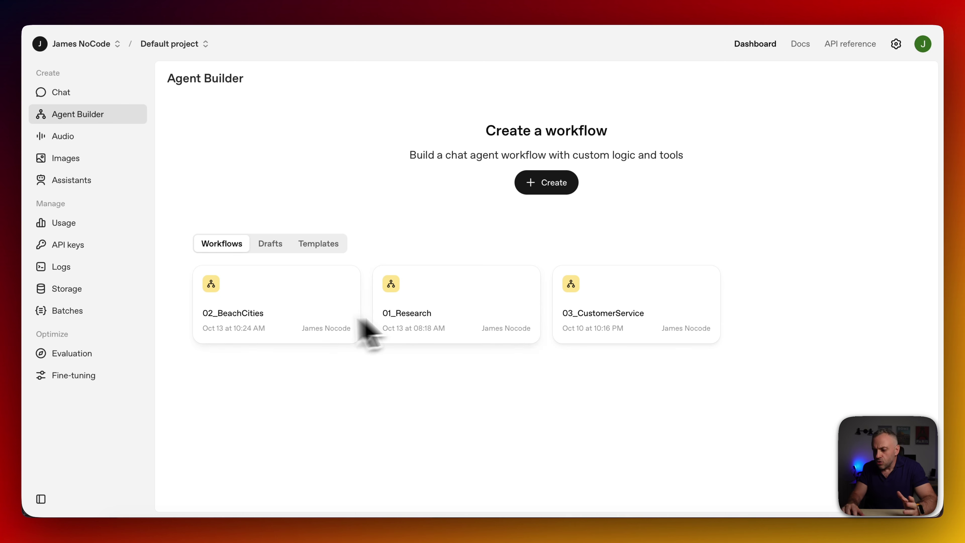
# Create a new workflow and move its Start and My agent nodes up and to the left on the canvas.
pyautogui.click(326, 245)
pyautogui.scroll(-1, 276, 335)
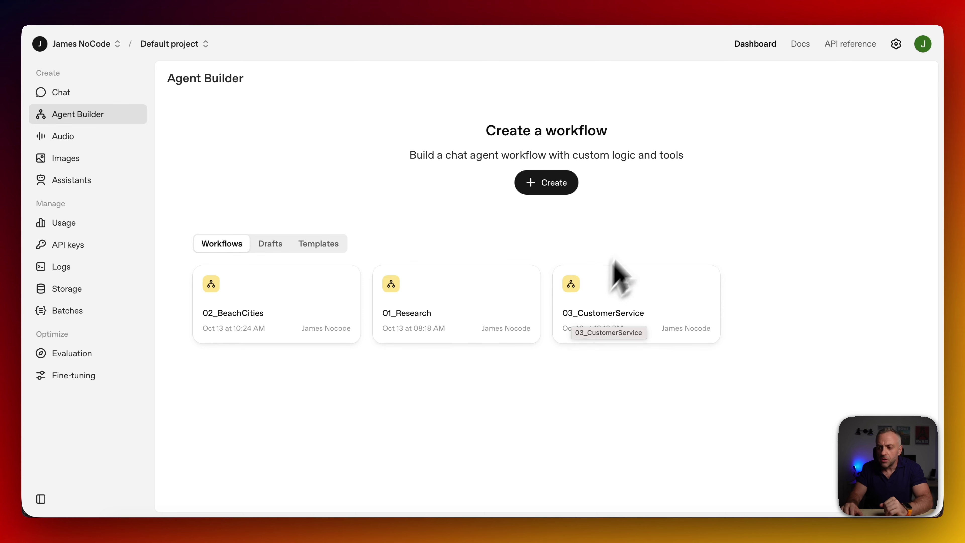
pyautogui.click(547, 190)
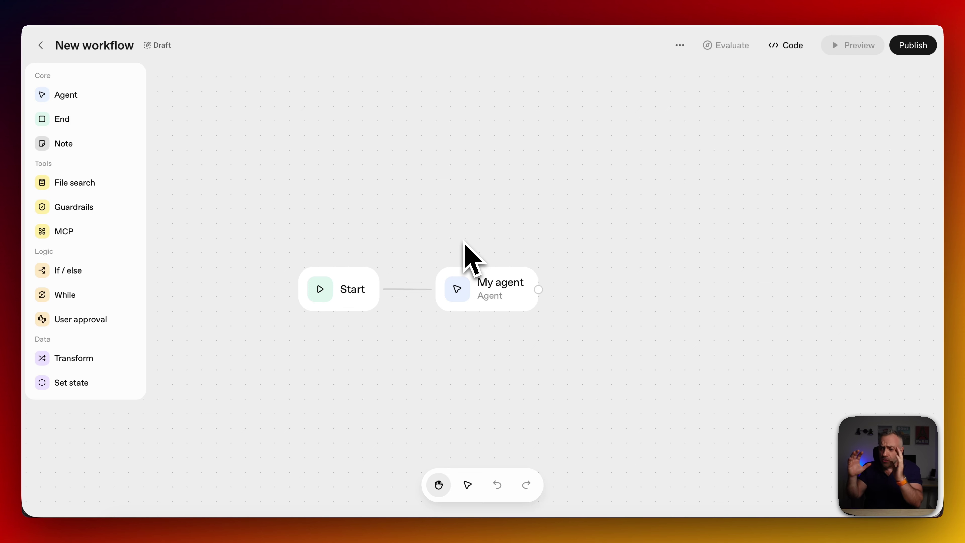
pyautogui.moveTo(363, 287); pyautogui.dragTo(311, 213)
pyautogui.moveTo(494, 277); pyautogui.dragTo(435, 205)
pyautogui.click(447, 151)
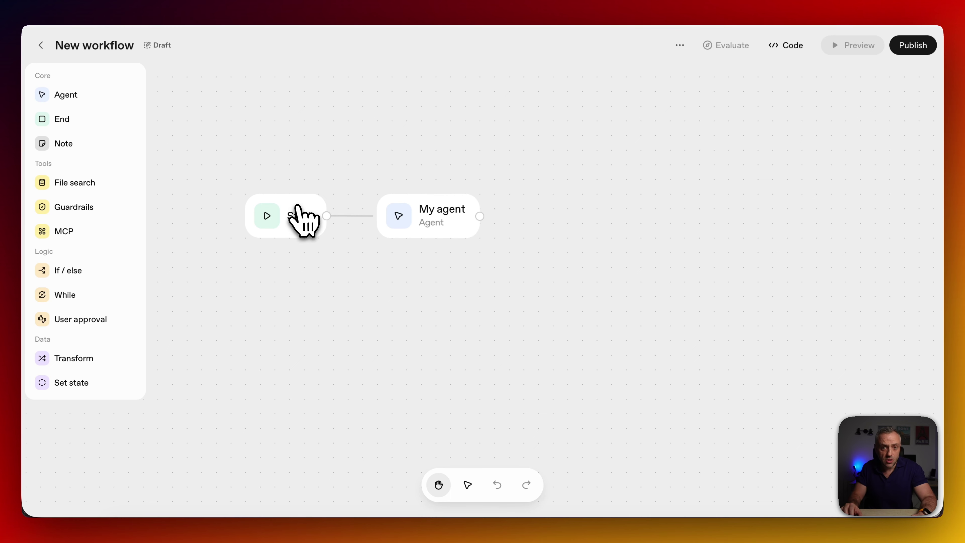
# Review the settings of the Start node and the My agent node.
pyautogui.click(292, 215)
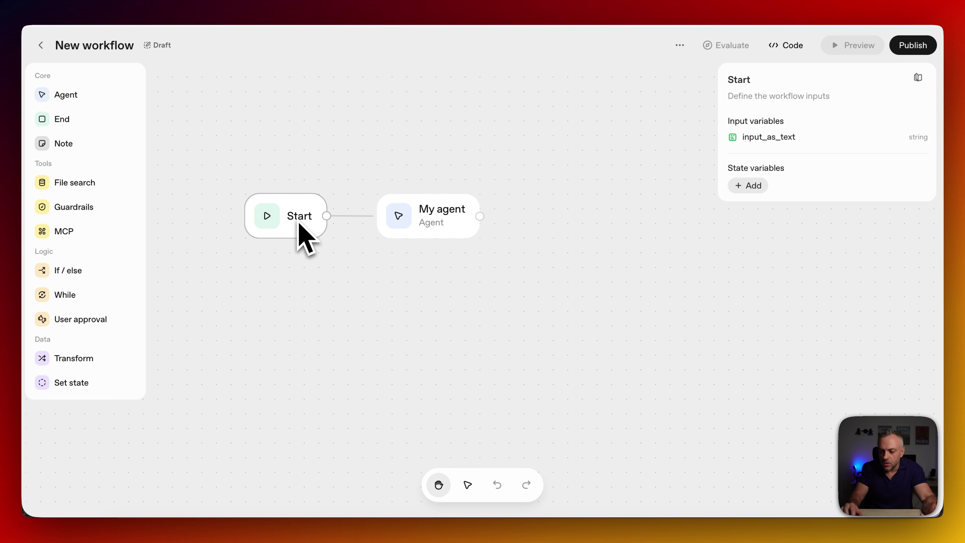
pyautogui.click(449, 211)
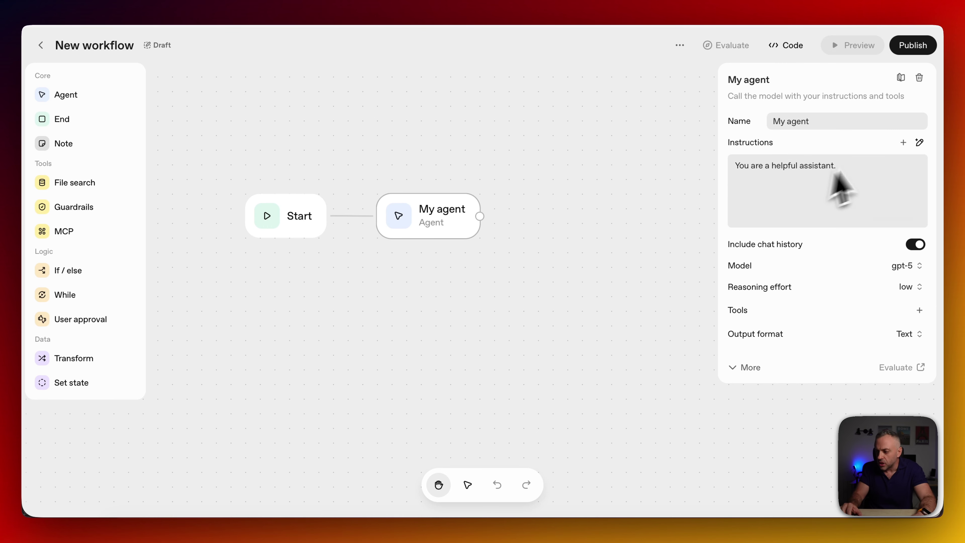
pyautogui.moveTo(92, 123); pyautogui.dragTo(560, 244)
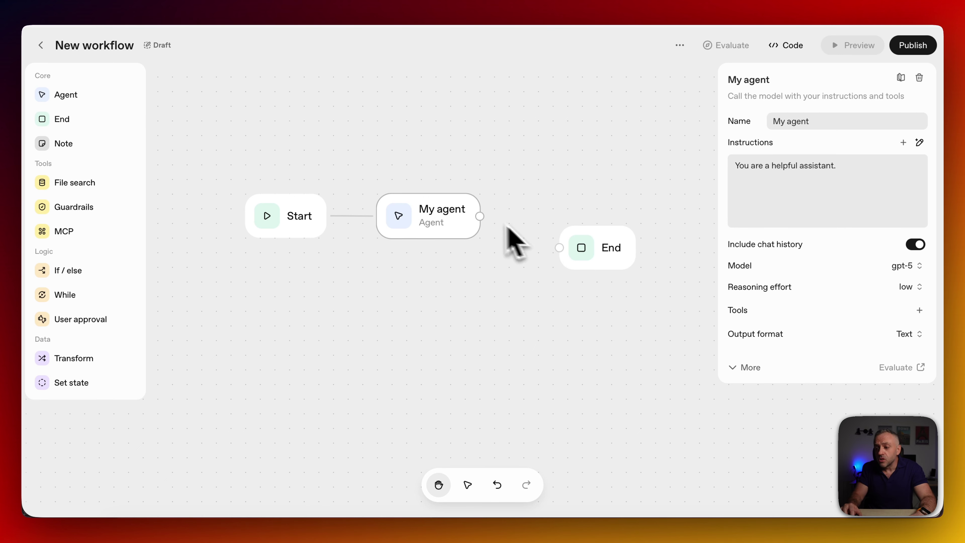
pyautogui.moveTo(480, 216)
pyautogui.mouseDown()
pyautogui.moveTo(562, 249)
pyautogui.moveTo(583, 225)
pyautogui.mouseUp()
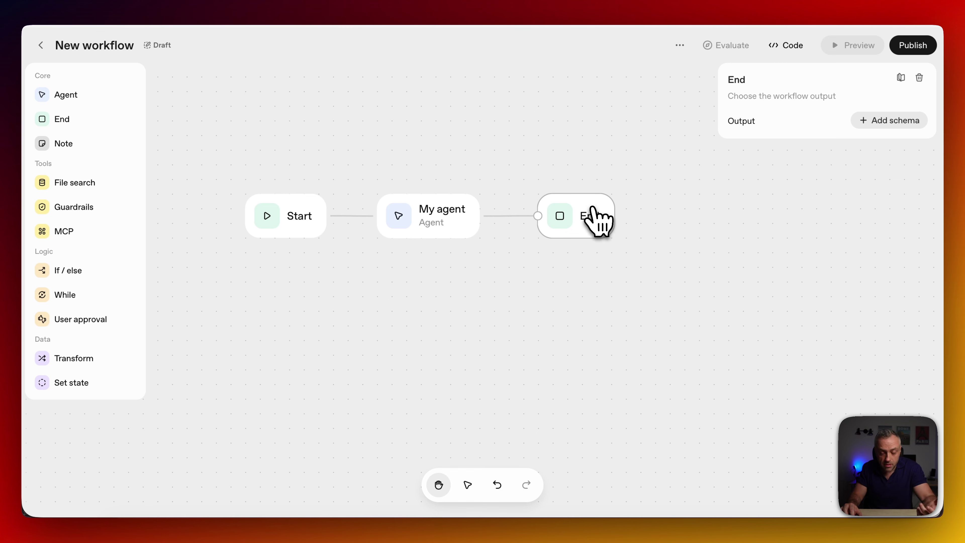
pyautogui.press('BackSpace')
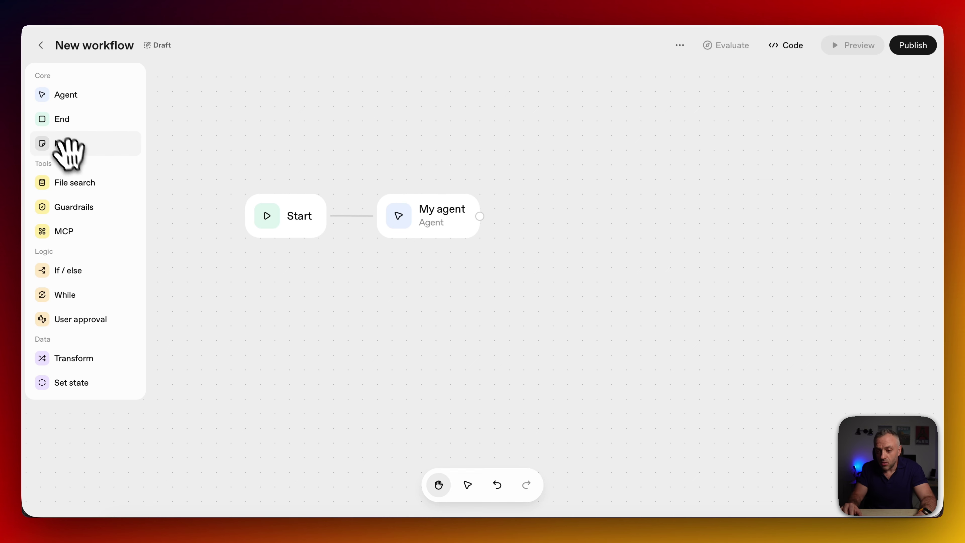
# Add a sticky note to the canvas and place it above the My agent node.
pyautogui.moveTo(67, 139); pyautogui.dragTo(284, 141)
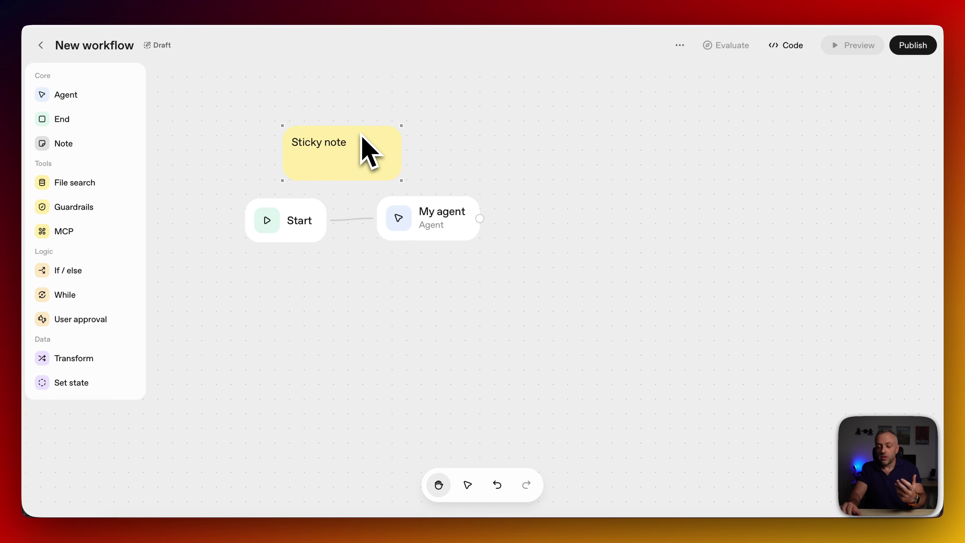
pyautogui.click(300, 263)
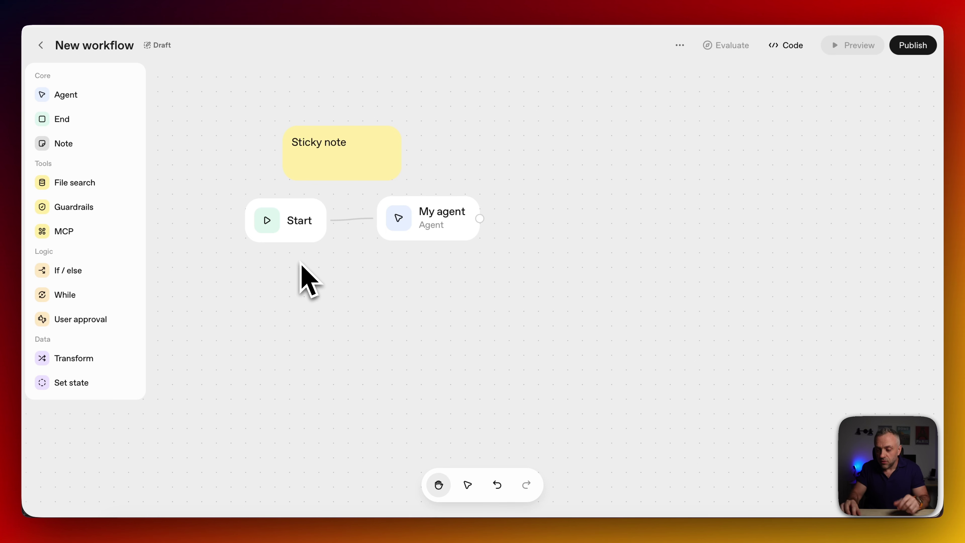
pyautogui.moveTo(360, 129); pyautogui.dragTo(434, 121)
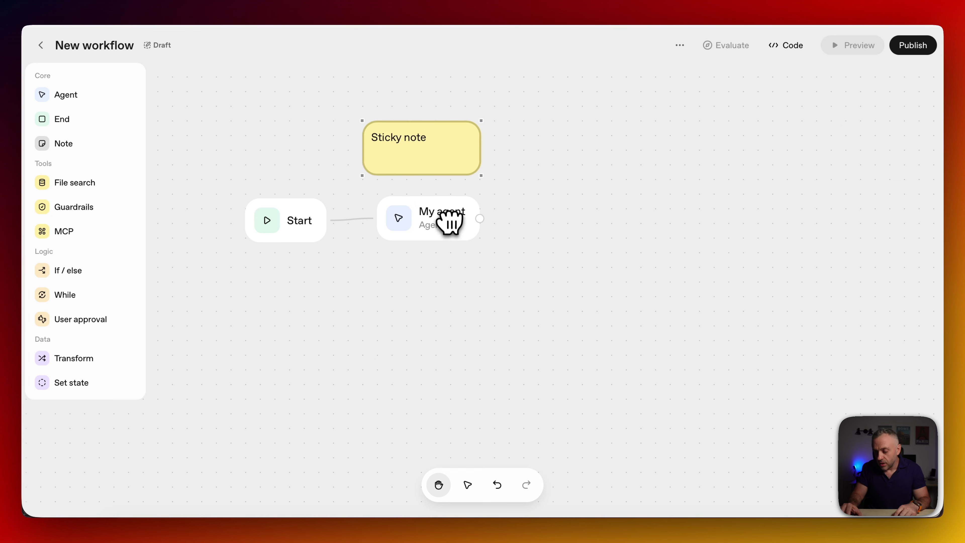
pyautogui.click(448, 220)
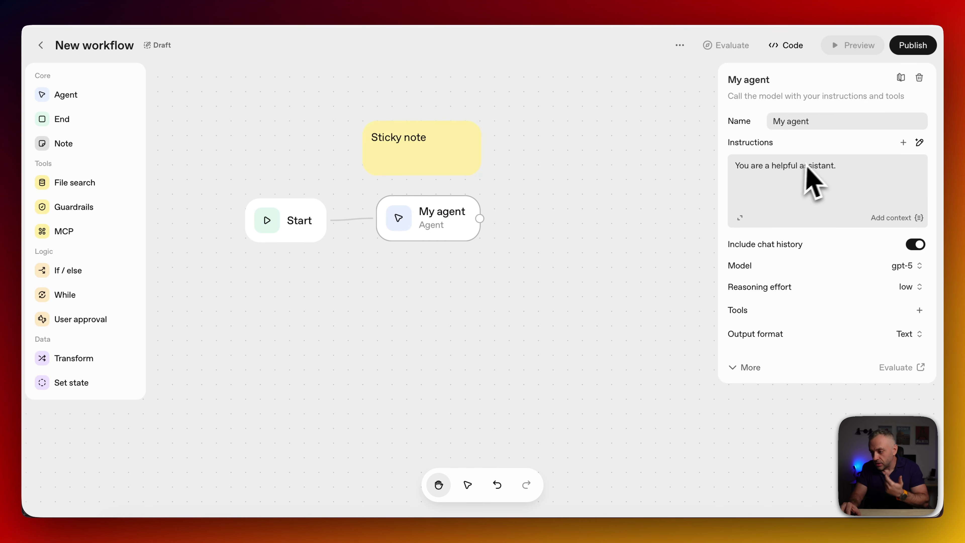
# Replace the sticky note's text with "Classification agent. Classify whether email is feature request, or help or refund request." and enlarge the note.
pyautogui.click(423, 142)
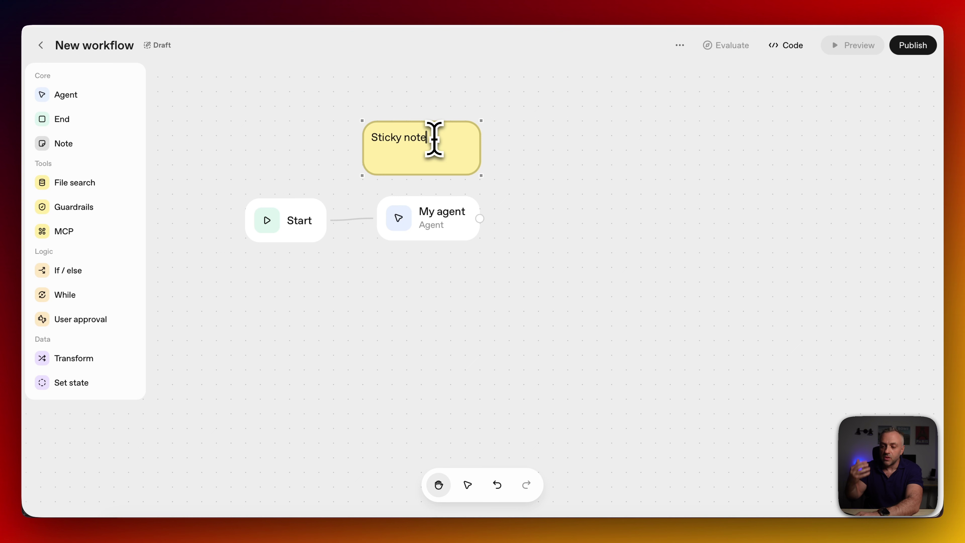
pyautogui.press('super+a')
pyautogui.write('C')
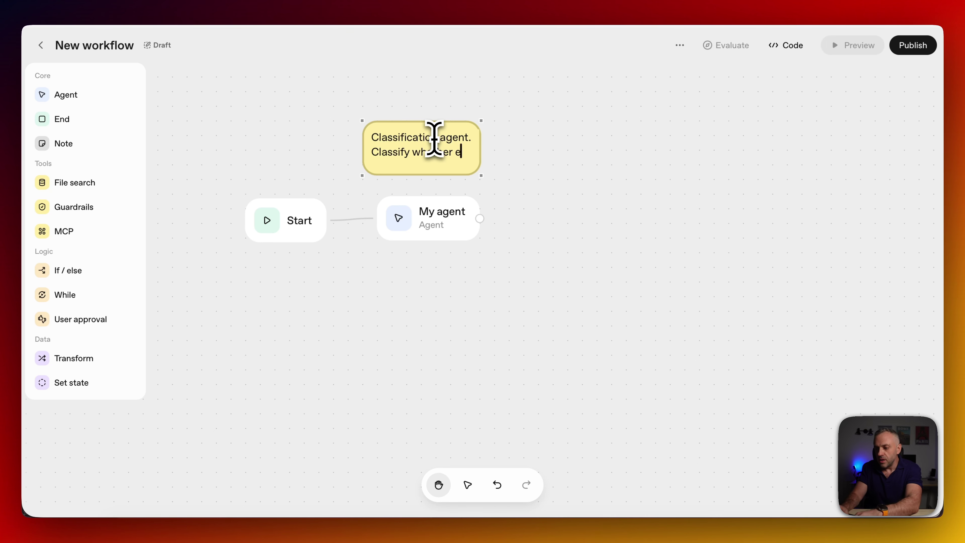
pyautogui.write('mail is')
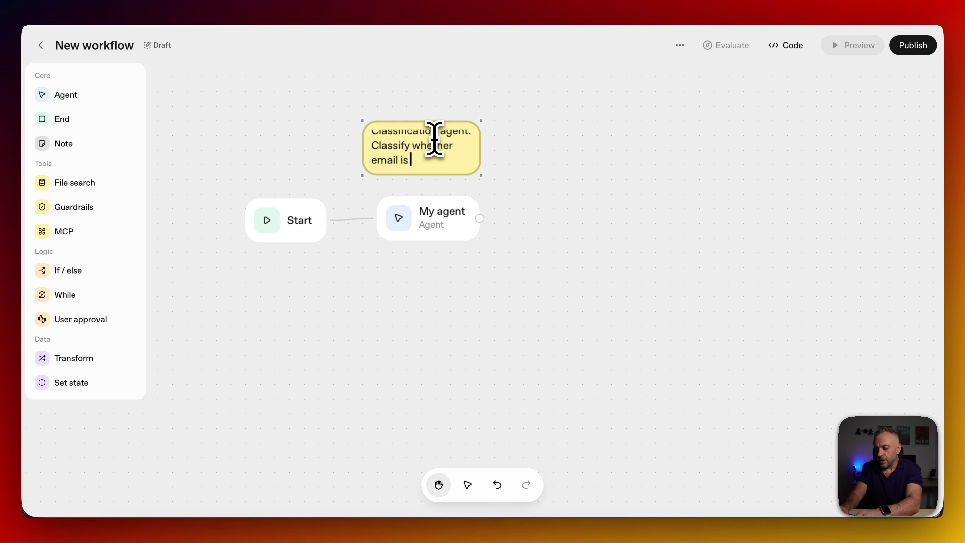
pyautogui.write(' feature re')
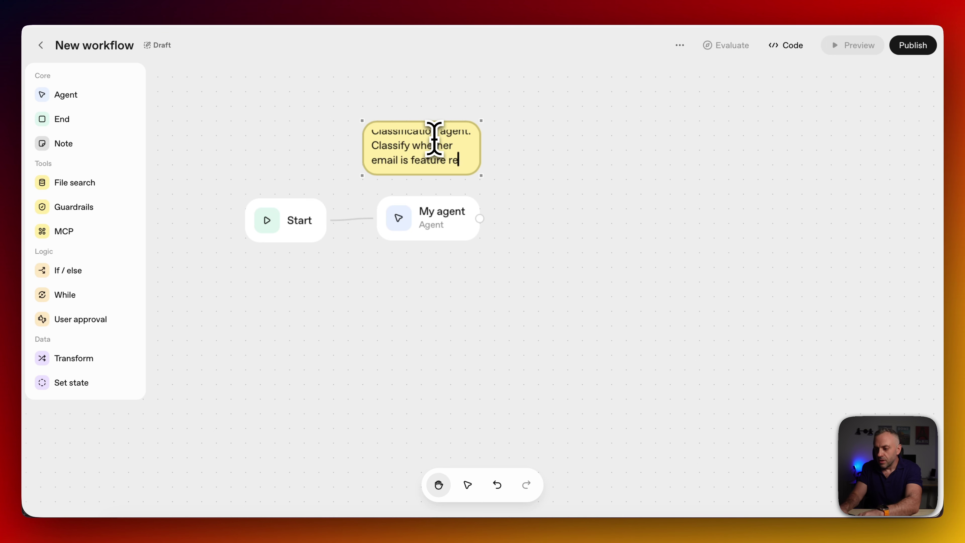
pyautogui.write('quest, or he')
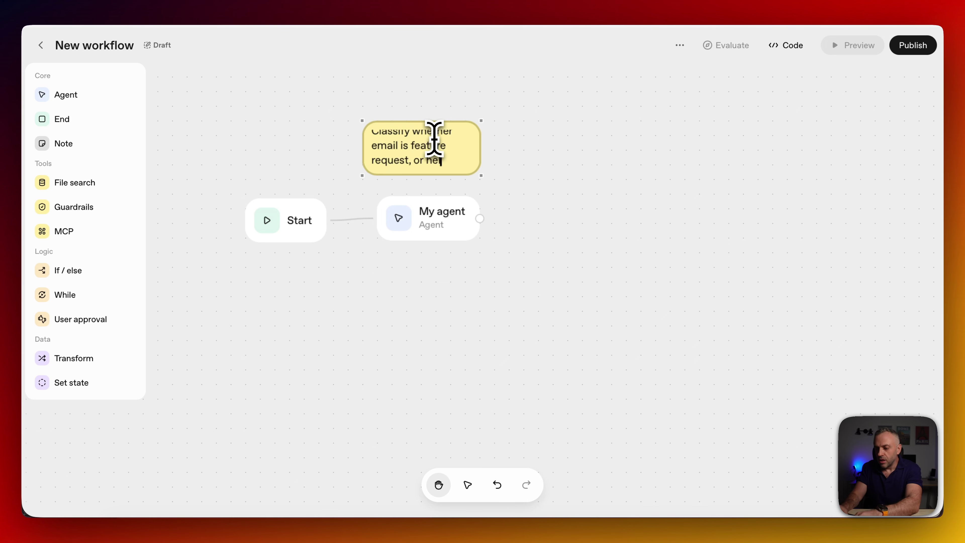
pyautogui.write('lp or refund request.')
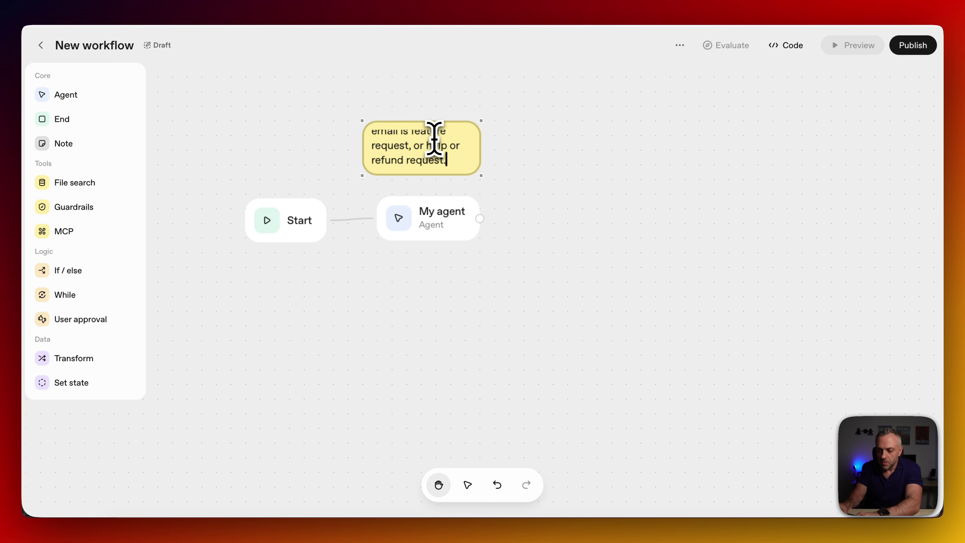
pyautogui.moveTo(362, 122); pyautogui.dragTo(397, 91)
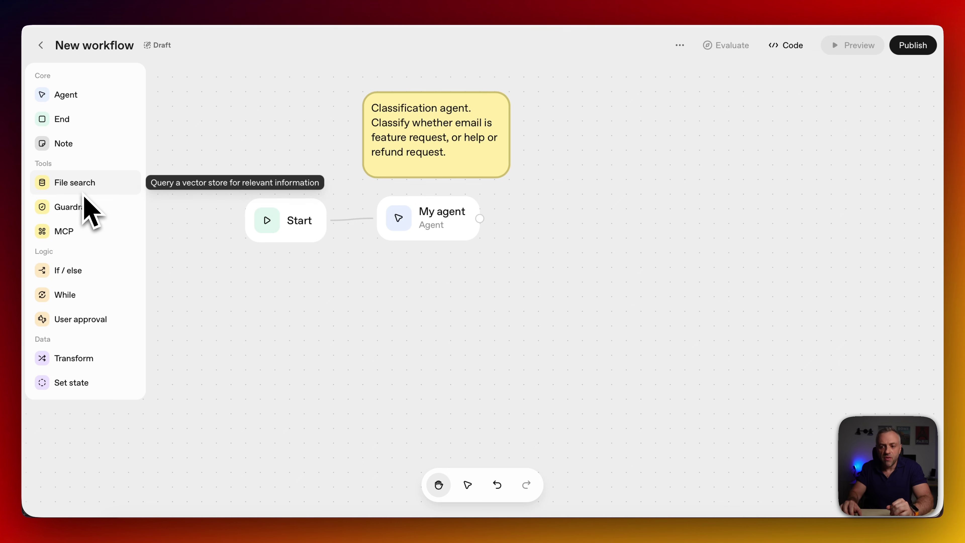
# Add a File Search node below My agent and create a new vector store from its settings.
pyautogui.moveTo(84, 190); pyautogui.dragTo(463, 338)
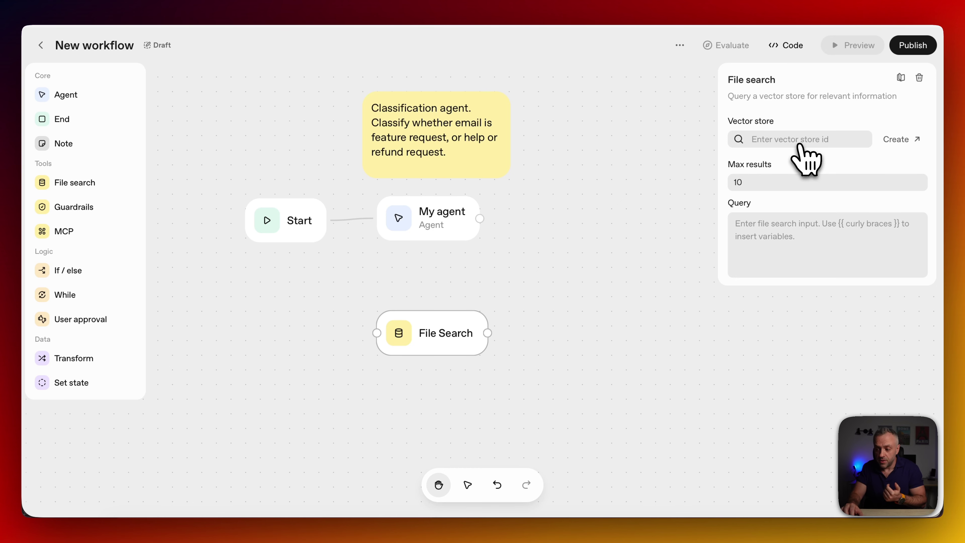
pyautogui.click(904, 140)
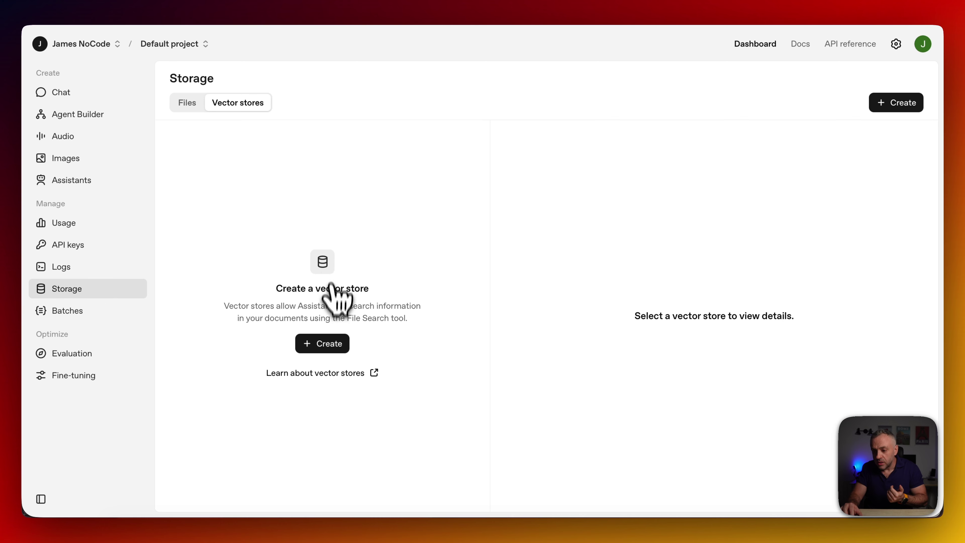
pyautogui.click(339, 343)
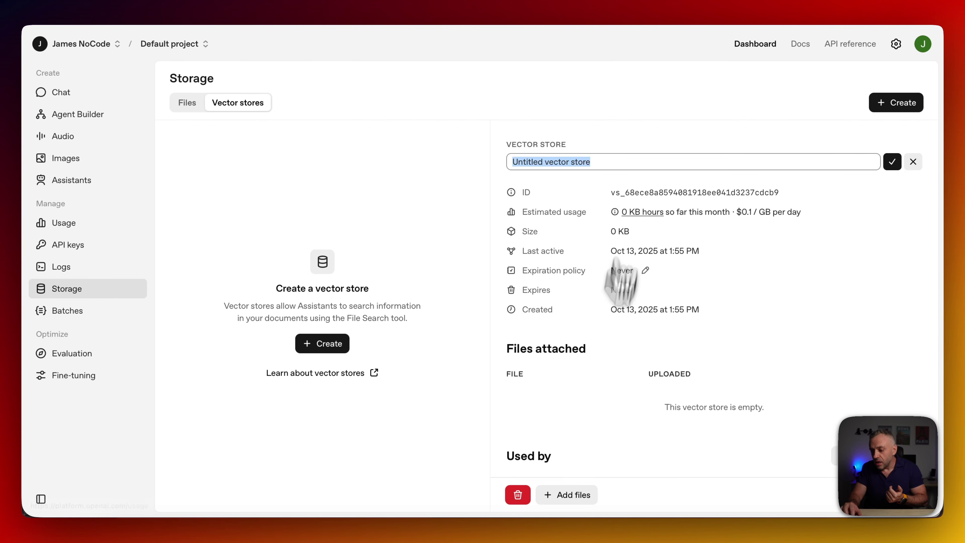
pyautogui.scroll(-3, 596, 426)
pyautogui.scroll(3, 631, 207)
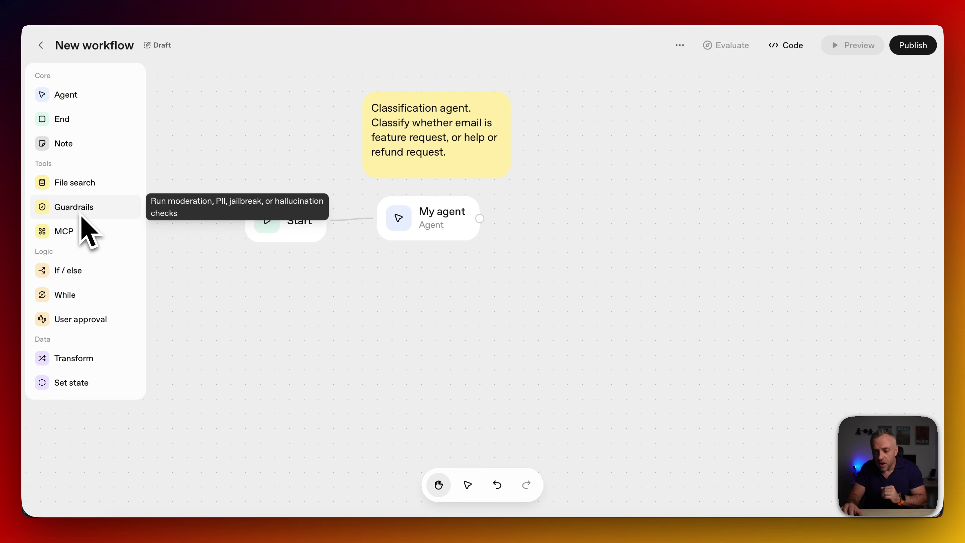
# Add a Guardrails node below My agent and open its settings.
pyautogui.moveTo(81, 215); pyautogui.dragTo(101, 224)
pyautogui.moveTo(385, 306); pyautogui.dragTo(387, 310)
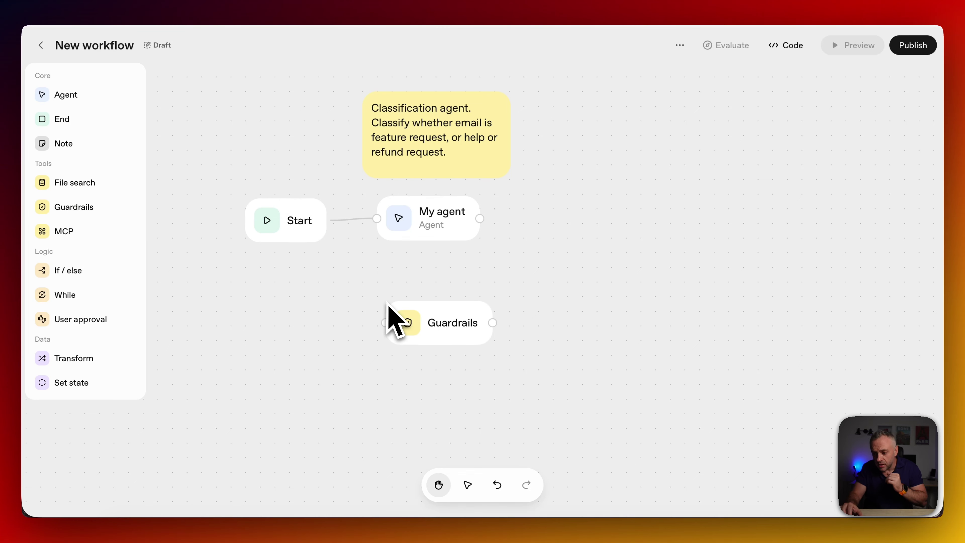
pyautogui.click(446, 327)
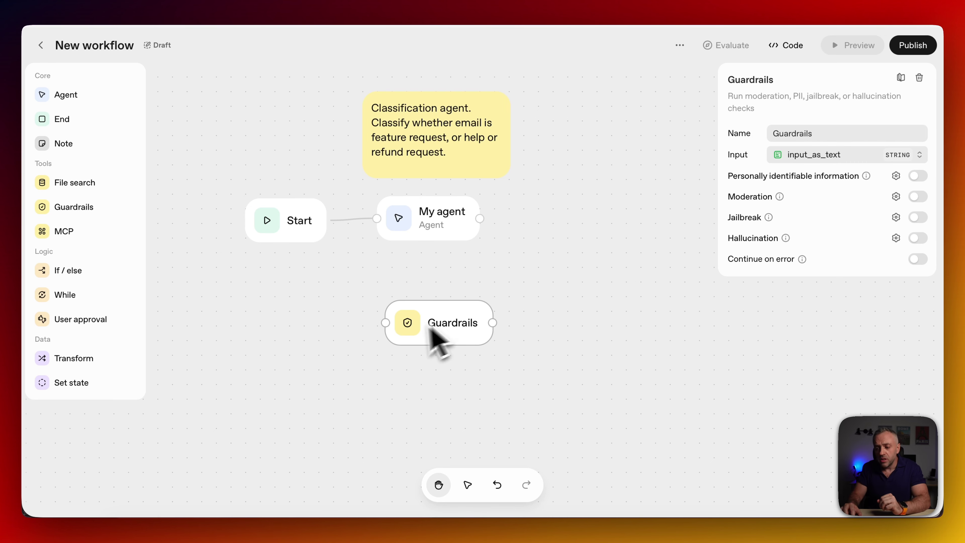
# Delete the My agent node, put the Guardrails node in its place, and connect Start to it.
pyautogui.moveTo(291, 228); pyautogui.dragTo(218, 224)
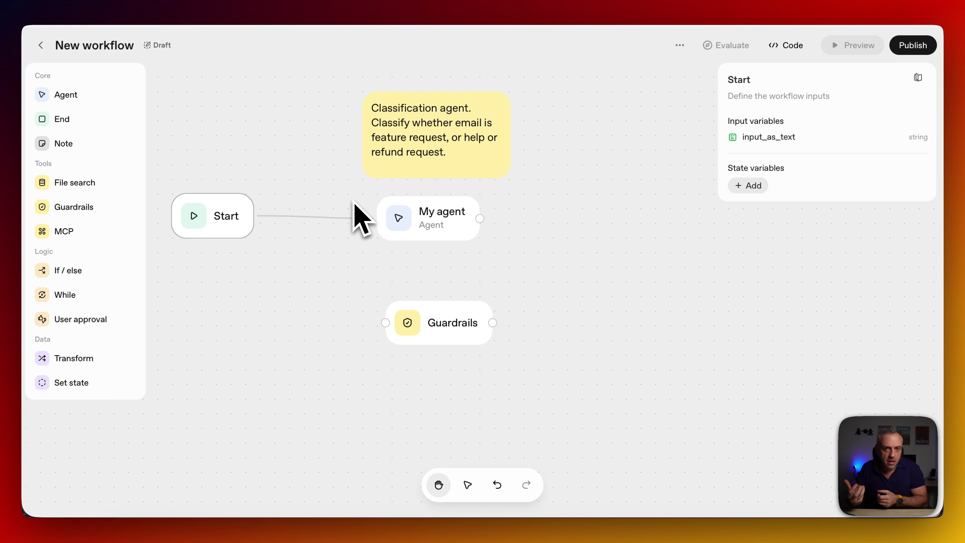
pyautogui.moveTo(455, 222); pyautogui.dragTo(502, 219)
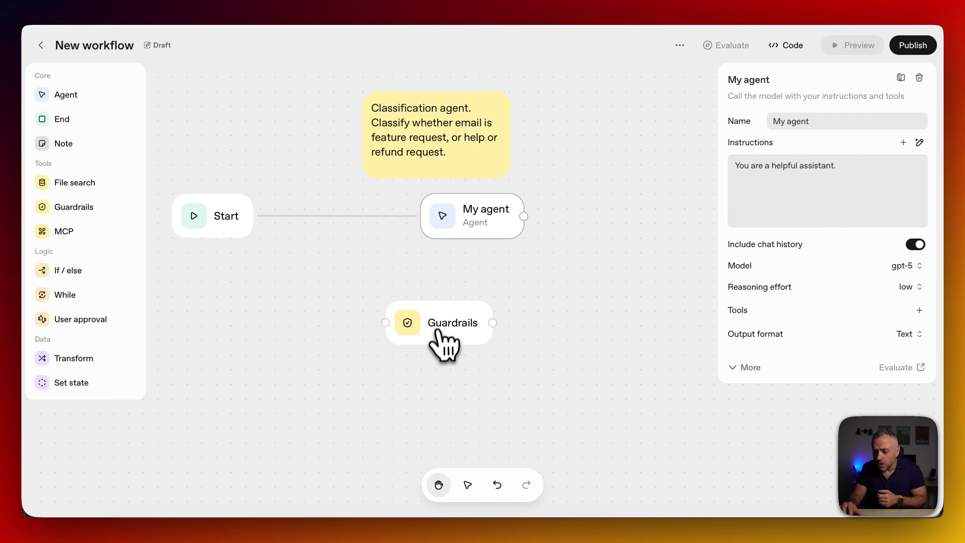
pyautogui.moveTo(441, 327); pyautogui.dragTo(374, 280)
pyautogui.click(462, 224)
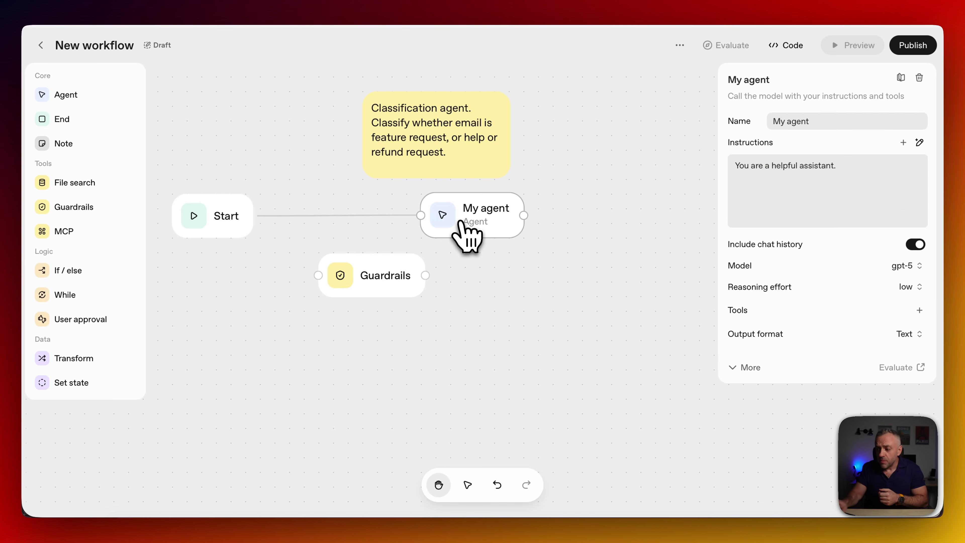
pyautogui.press('BackSpace')
pyautogui.moveTo(405, 292); pyautogui.dragTo(377, 247)
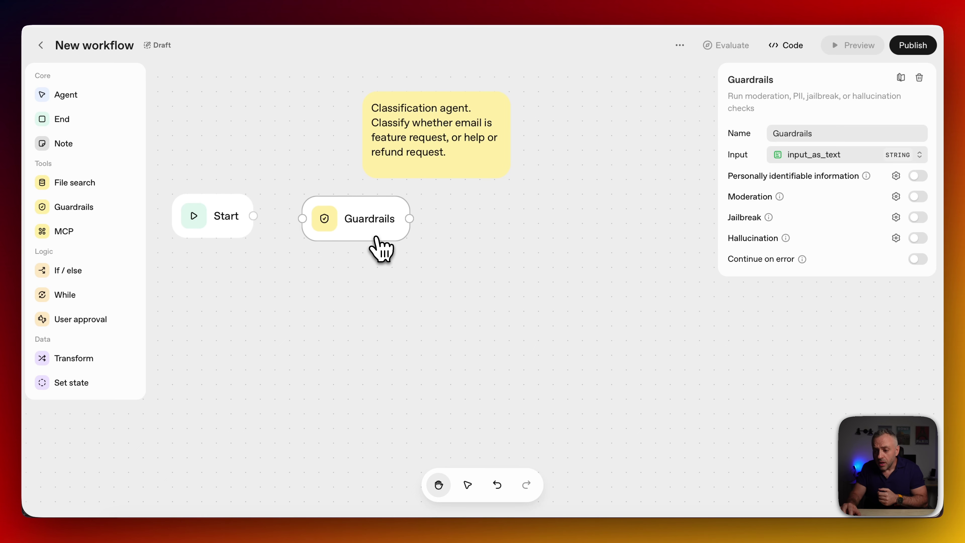
pyautogui.moveTo(254, 216); pyautogui.dragTo(337, 219)
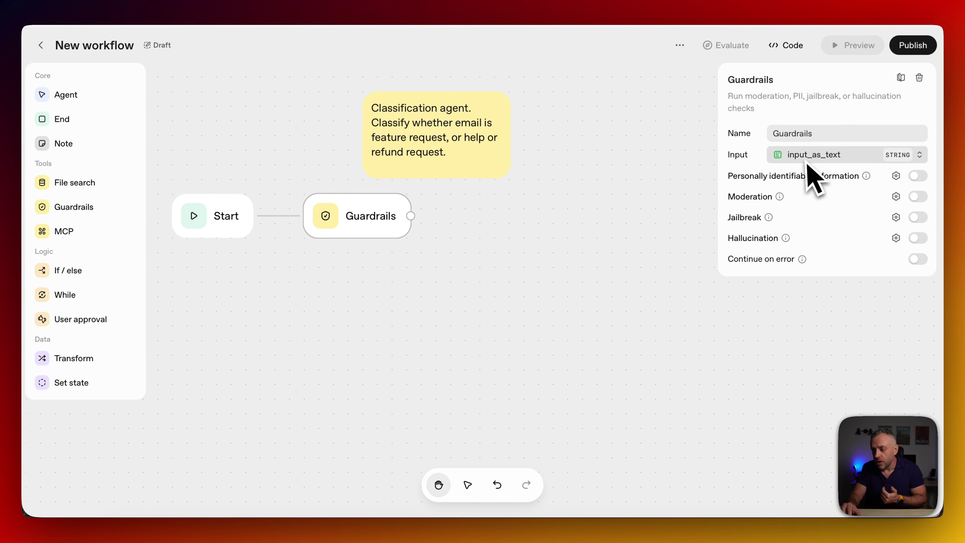
# Check the Start node's input variable and enable the Jailbreak check on the Guardrails node.
pyautogui.click(224, 223)
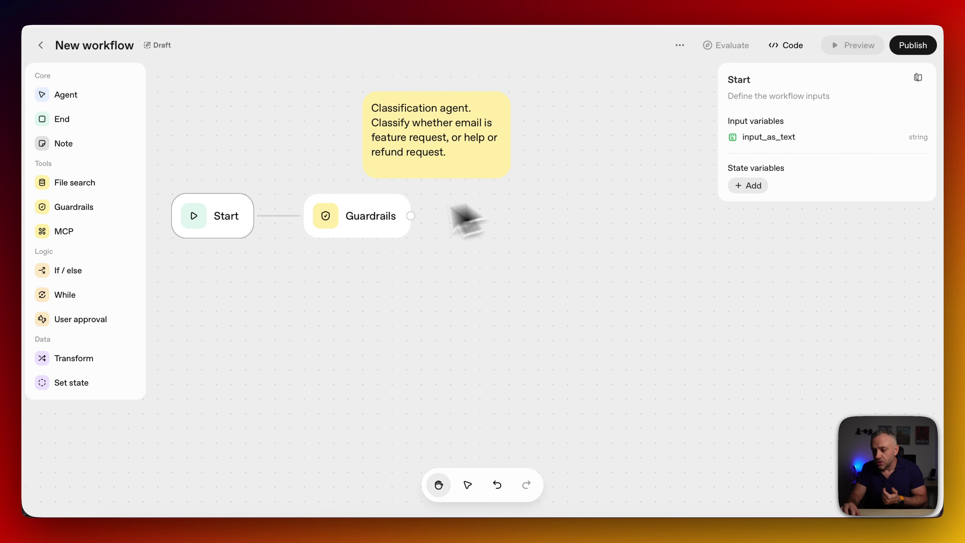
pyautogui.click(371, 223)
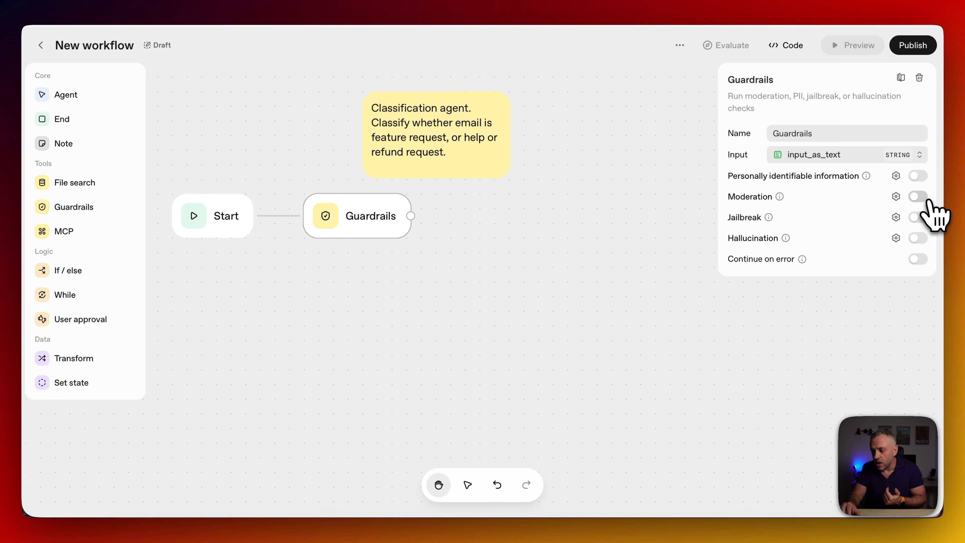
pyautogui.click(924, 220)
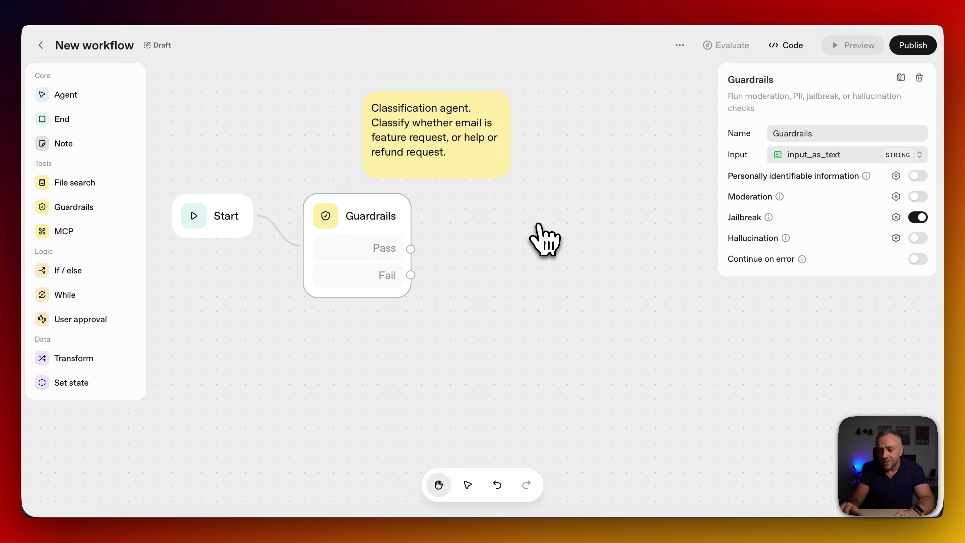
# Add a new Agent node beside Guardrails and connect the Guardrails Pass output to it.
pyautogui.moveTo(93, 97); pyautogui.dragTo(593, 240)
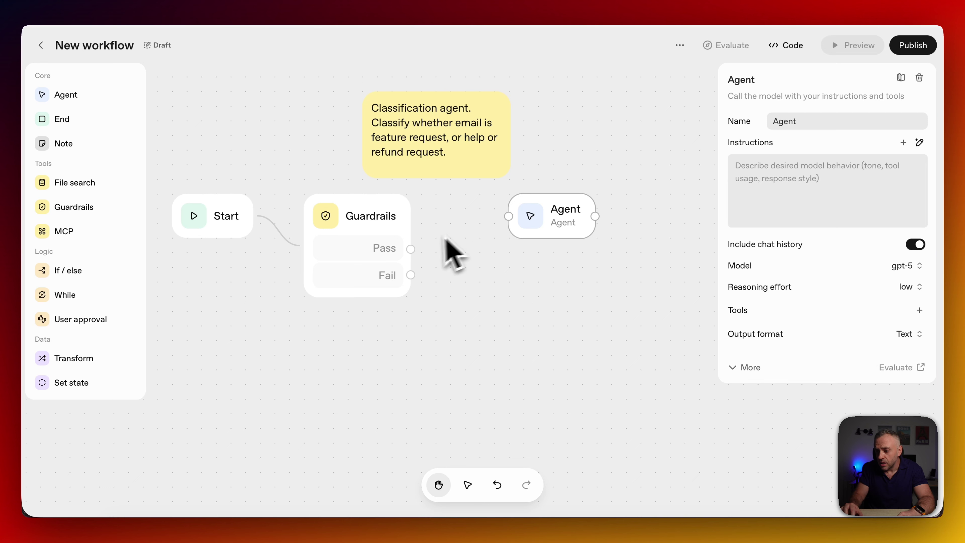
pyautogui.moveTo(411, 250); pyautogui.dragTo(509, 217)
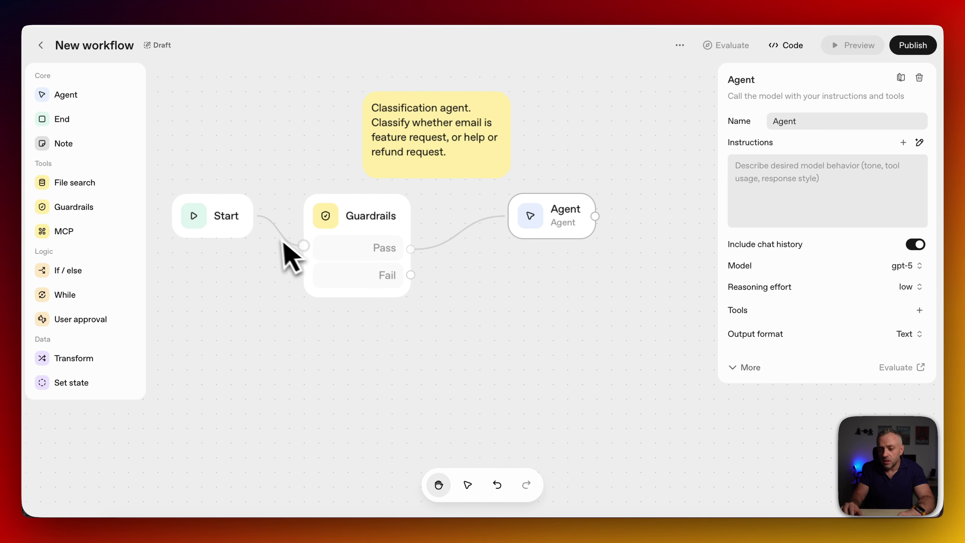
# Add an End node below the Agent node and connect the Guardrails Fail output to it.
pyautogui.moveTo(103, 128); pyautogui.dragTo(532, 300)
pyautogui.moveTo(411, 276); pyautogui.dragTo(543, 301)
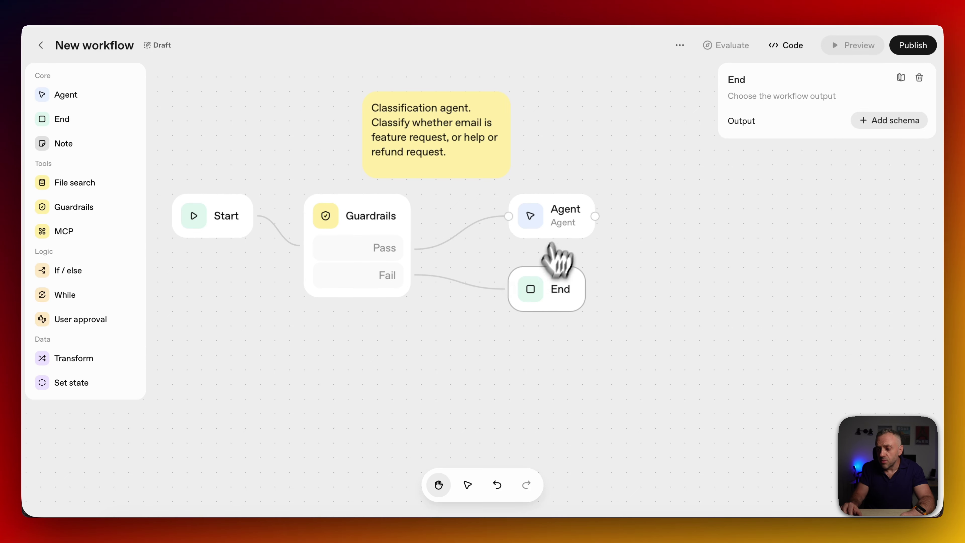
# Review the settings of the Agent and Guardrails nodes and the classification note above them.
pyautogui.click(575, 224)
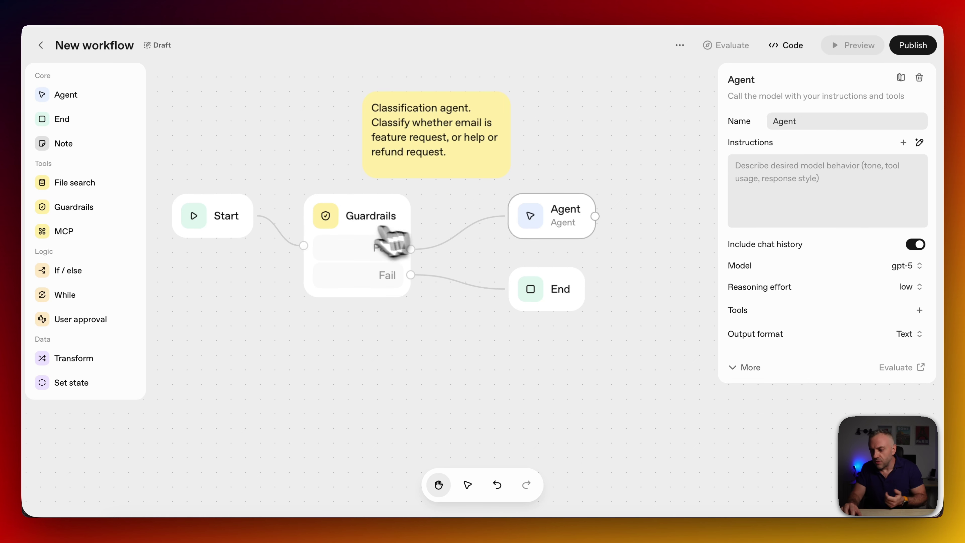
pyautogui.click(390, 239)
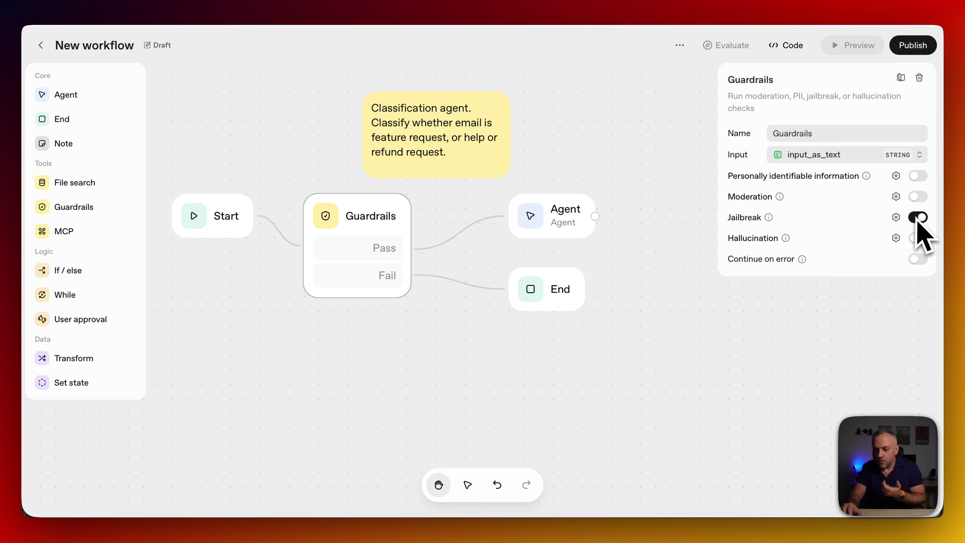
pyautogui.click(564, 219)
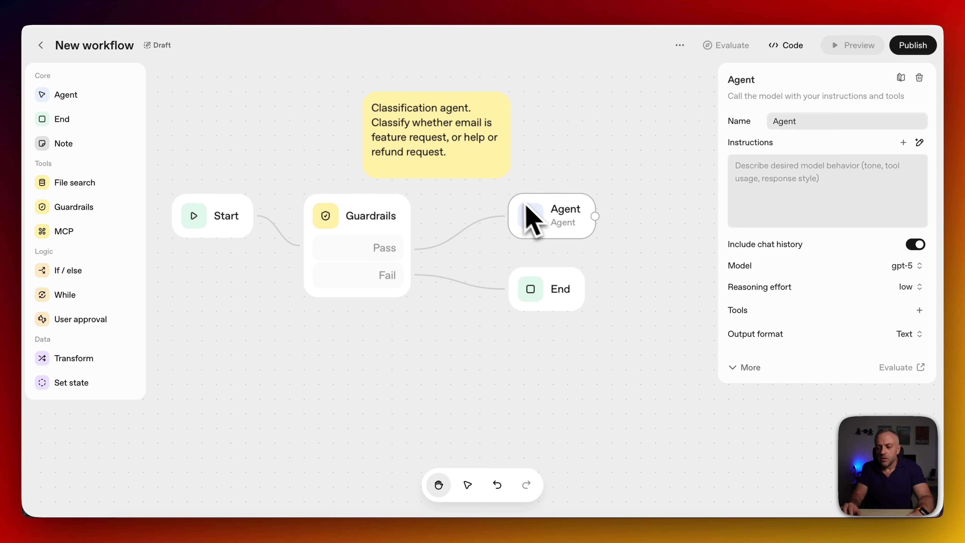
pyautogui.click(465, 136)
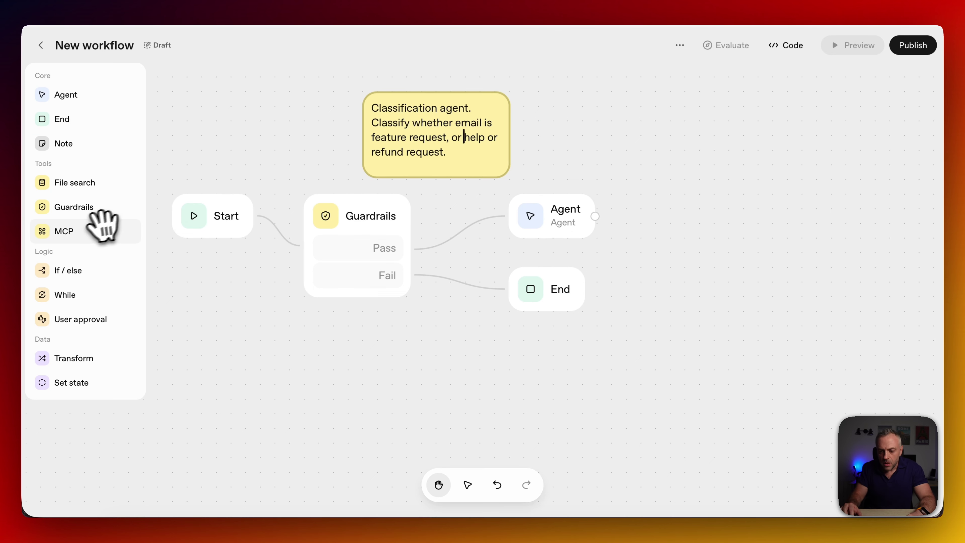
# Add an MCP node below Guardrails and browse the OpenAI connectors and third-party servers offered for it.
pyautogui.moveTo(79, 232); pyautogui.dragTo(265, 392)
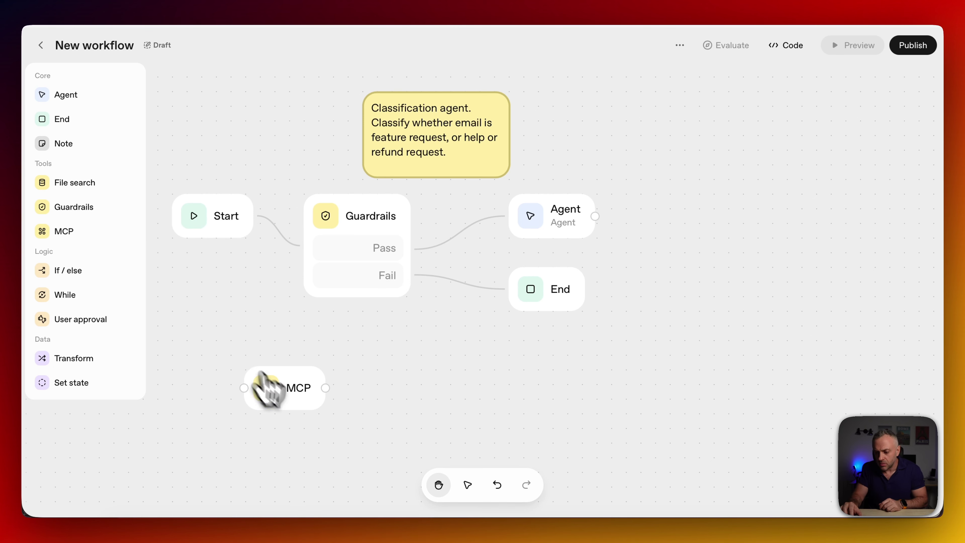
pyautogui.click(281, 395)
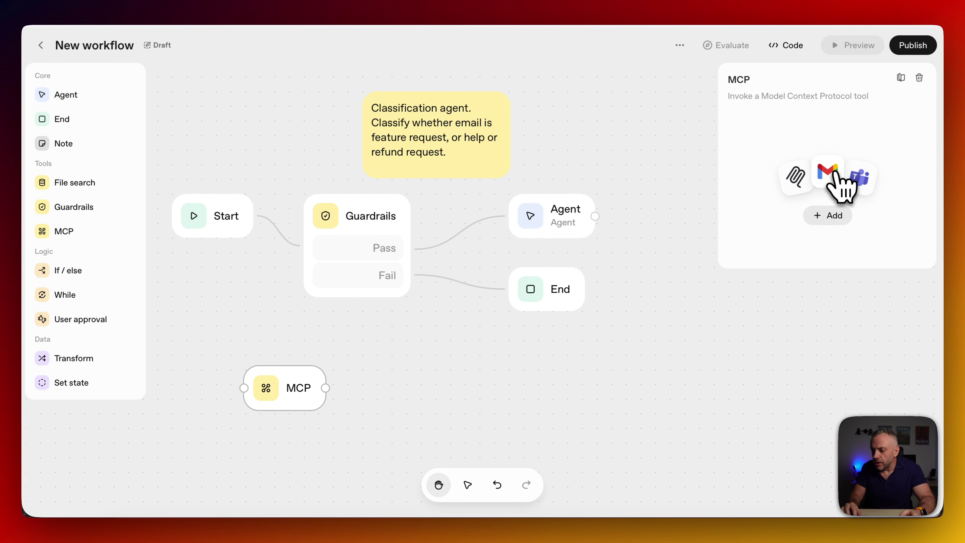
pyautogui.click(837, 217)
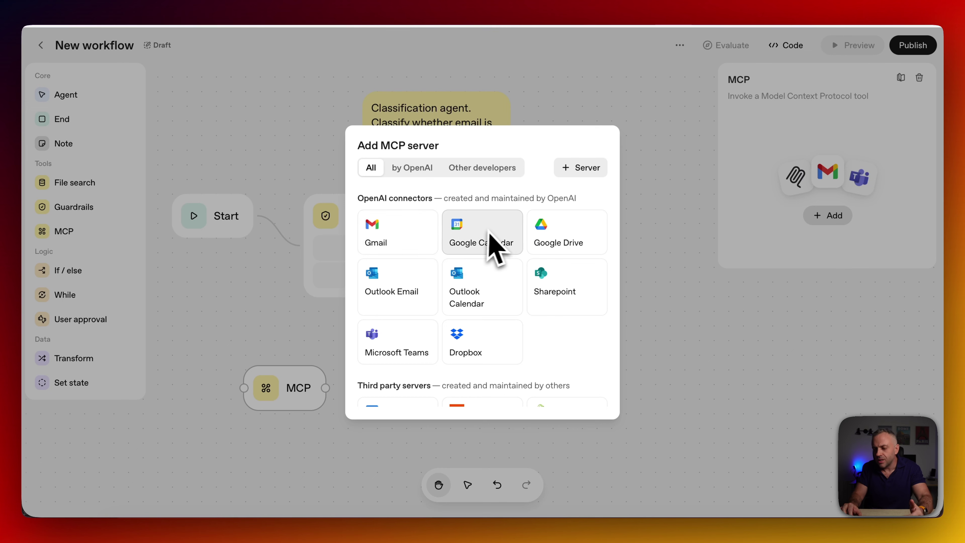
pyautogui.scroll(-5, 571, 247)
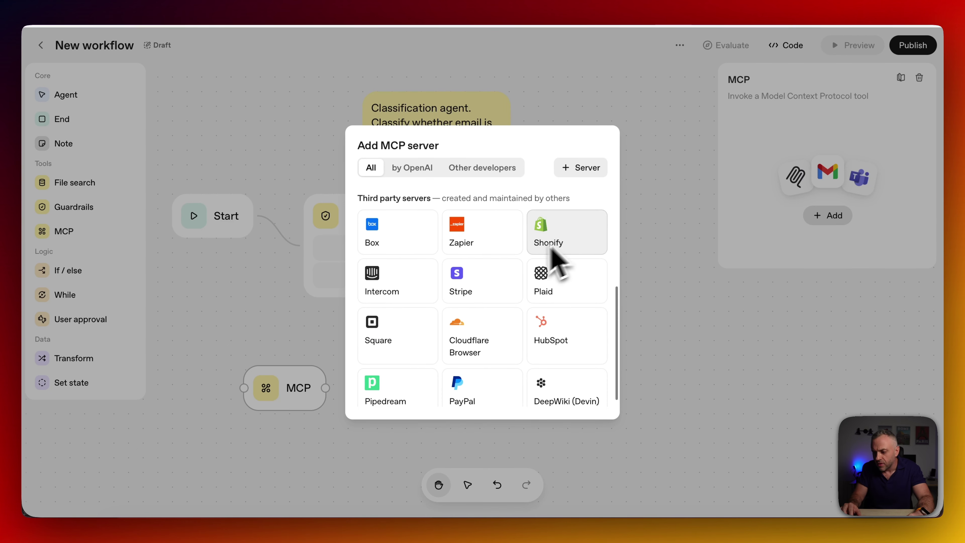
pyautogui.scroll(-1, 419, 357)
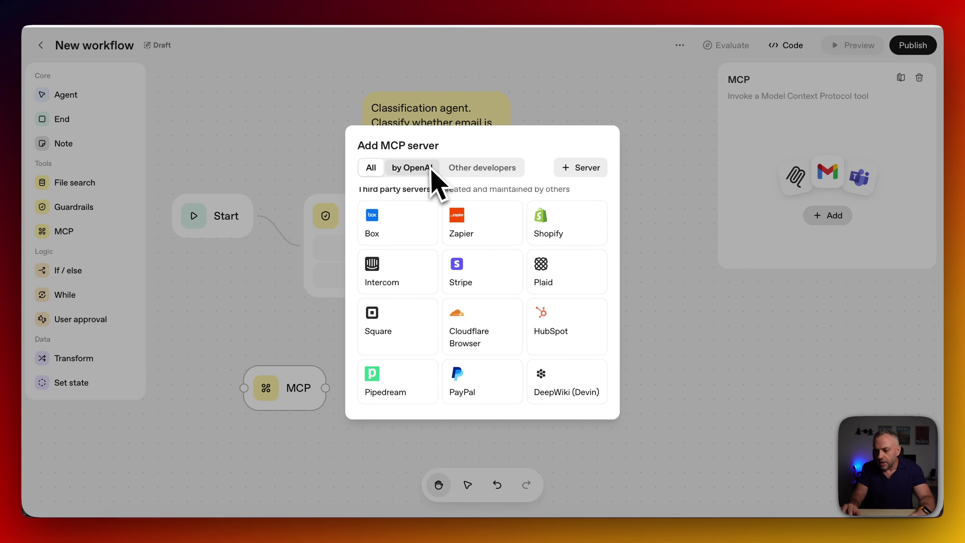
# Inspect the connection form for a custom MCP server without filling it in, and delete the MCP node.
pyautogui.click(581, 169)
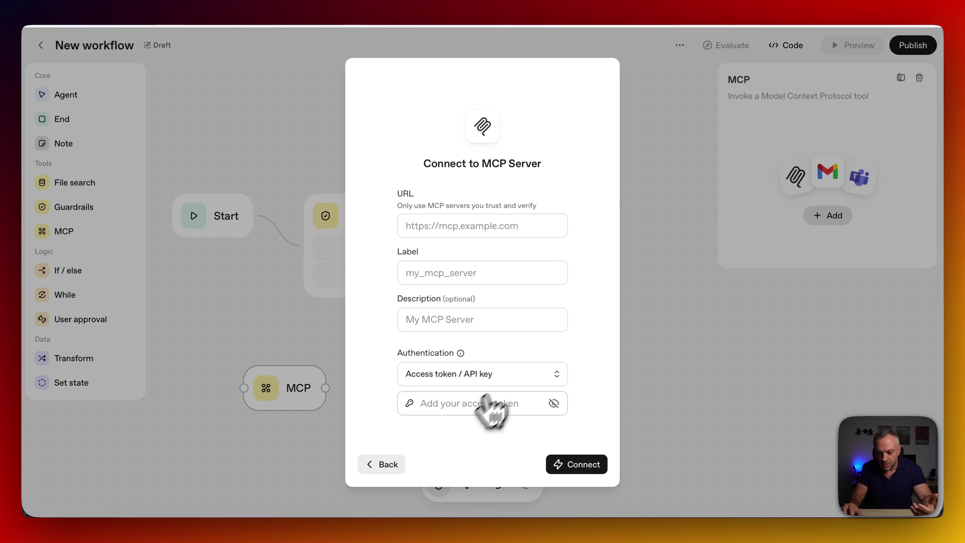
pyautogui.click(383, 464)
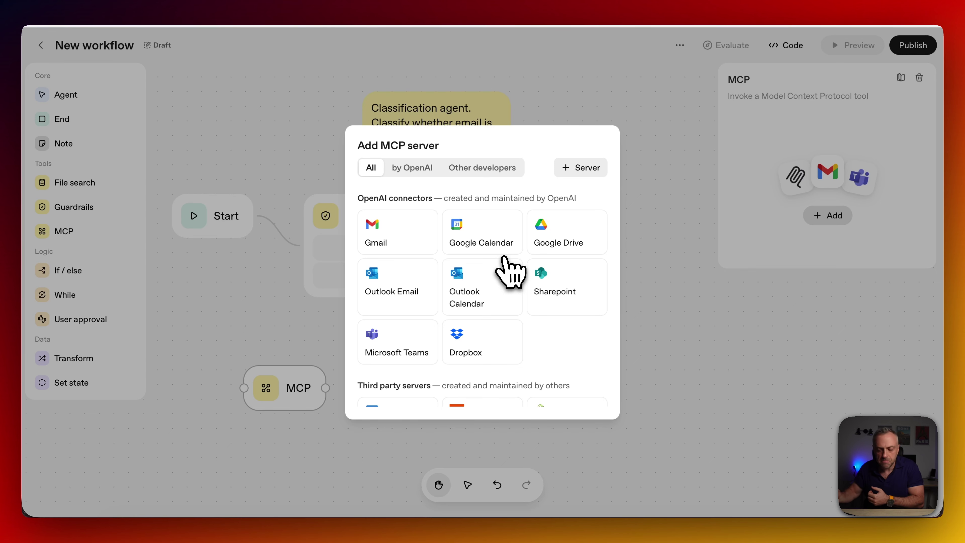
pyautogui.click(683, 252)
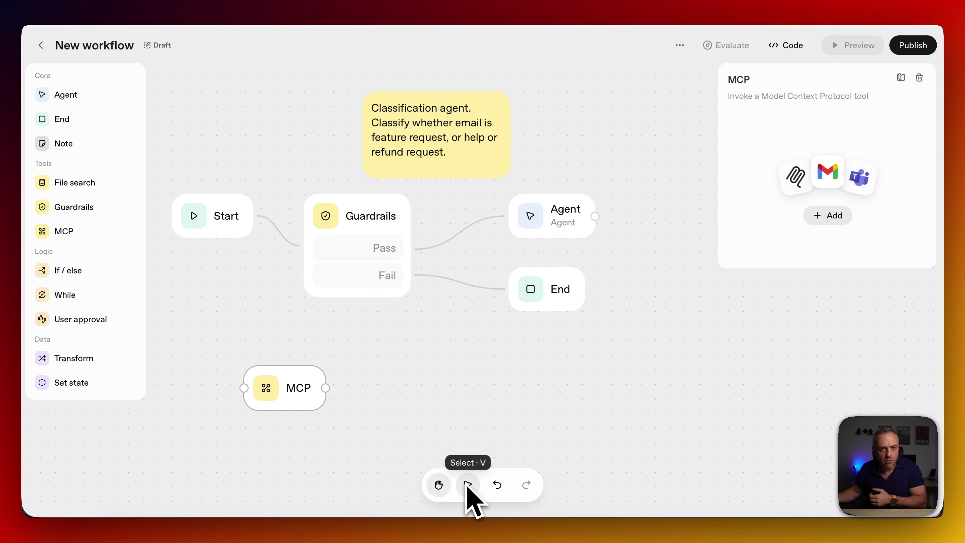
pyautogui.click(920, 78)
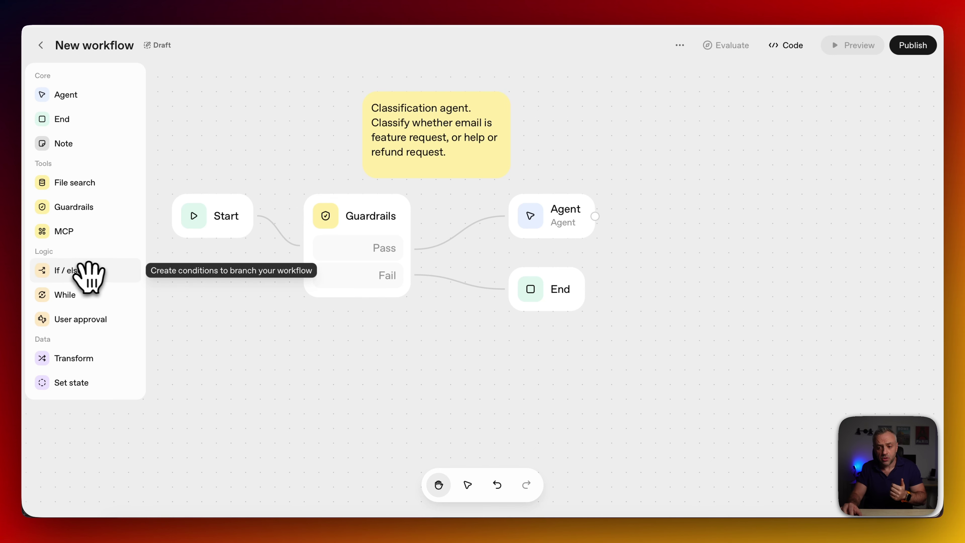
# Try out an If / else node below Guardrails with an additional Else if condition, and delete the node.
pyautogui.moveTo(78, 270); pyautogui.dragTo(317, 362)
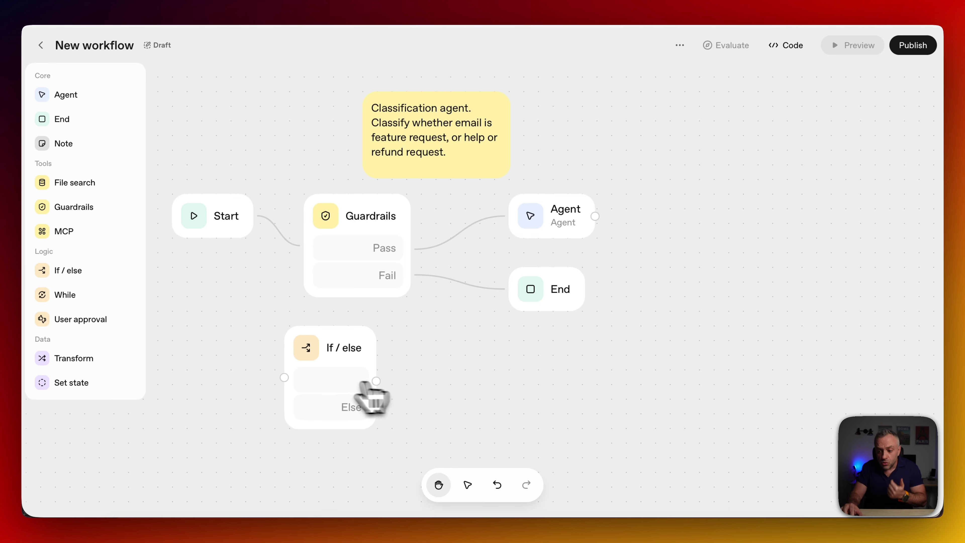
pyautogui.click(353, 396)
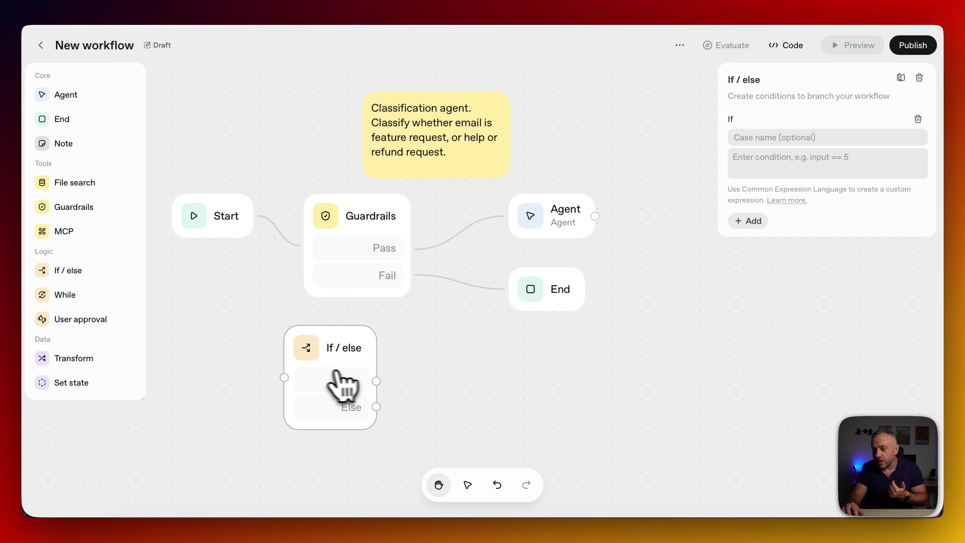
pyautogui.click(757, 221)
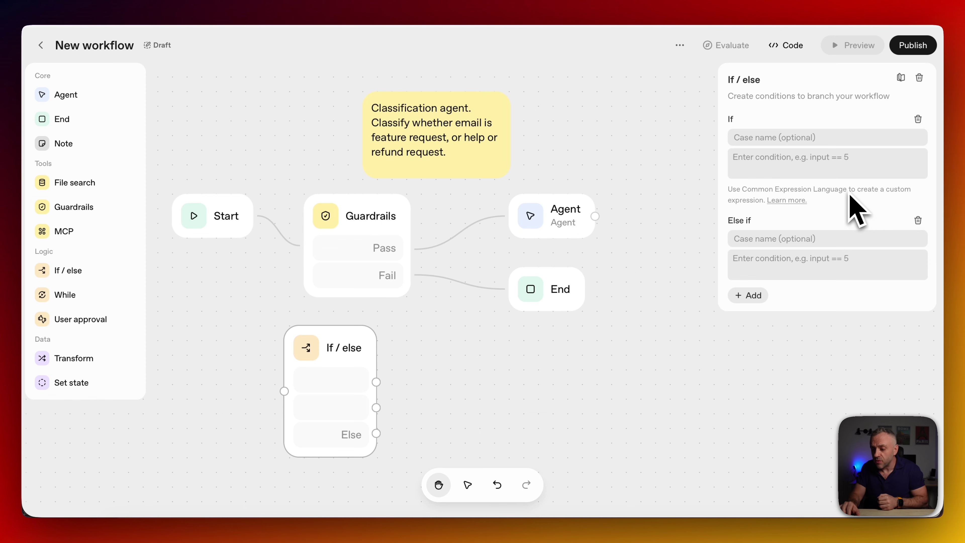
pyautogui.press('BackSpace')
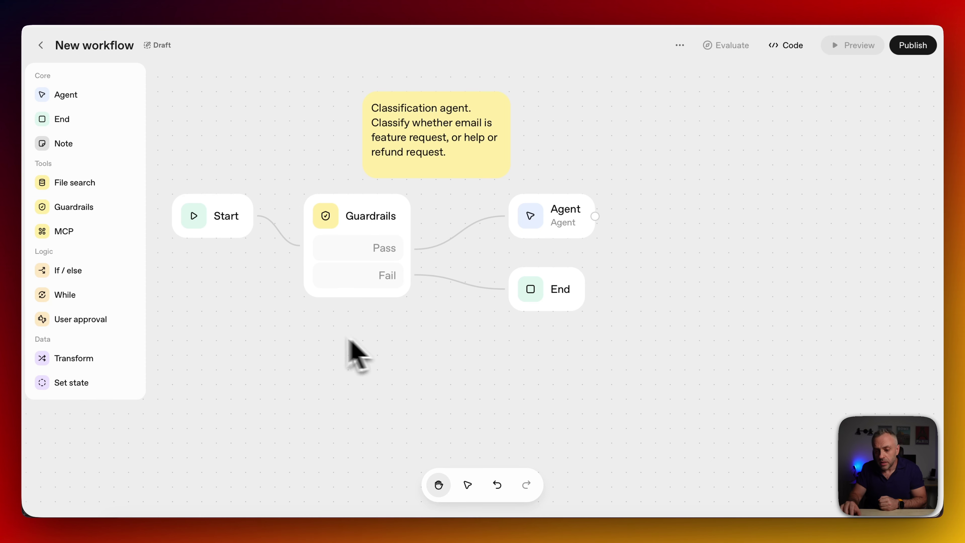
# Try out a While loop node below Guardrails and delete it.
pyautogui.moveTo(85, 298); pyautogui.dragTo(333, 356)
pyautogui.moveTo(401, 388); pyautogui.dragTo(306, 344)
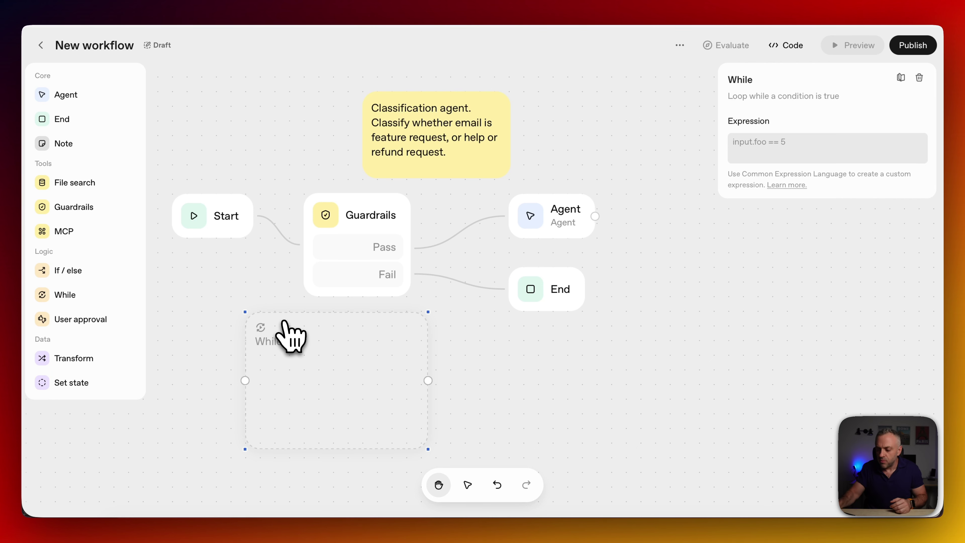
pyautogui.press('BackSpace')
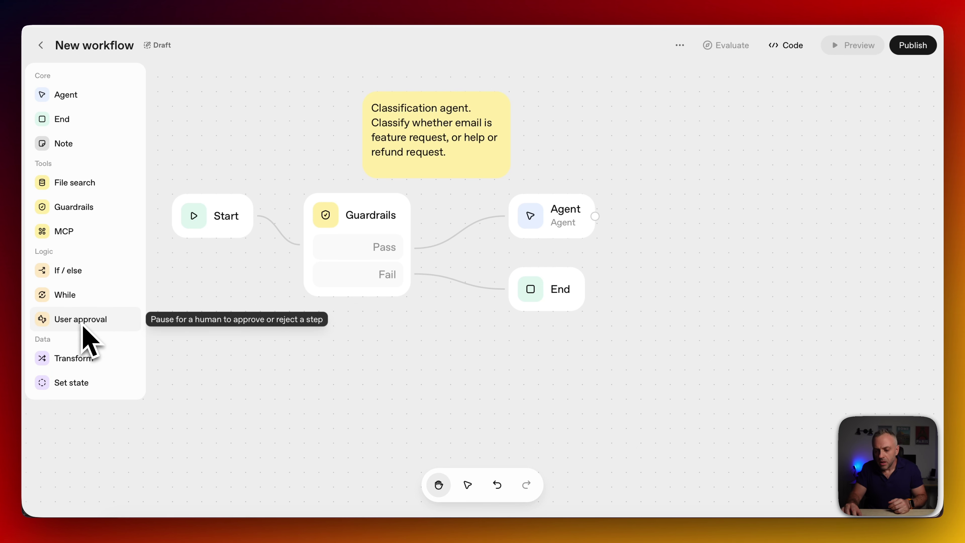
# Try out a User approval node connected to the Agent node's output, and delete it.
pyautogui.moveTo(84, 327); pyautogui.dragTo(372, 340)
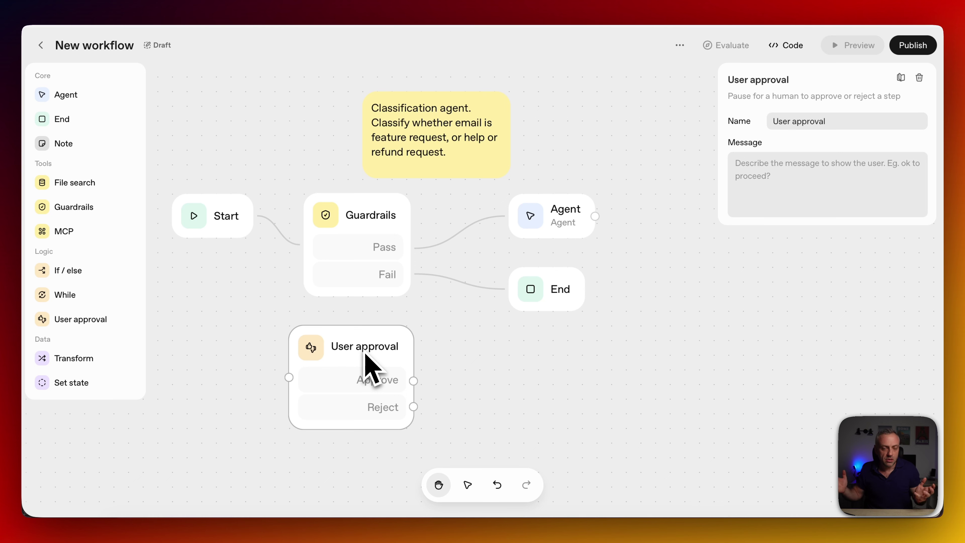
pyautogui.moveTo(366, 354); pyautogui.dragTo(705, 177)
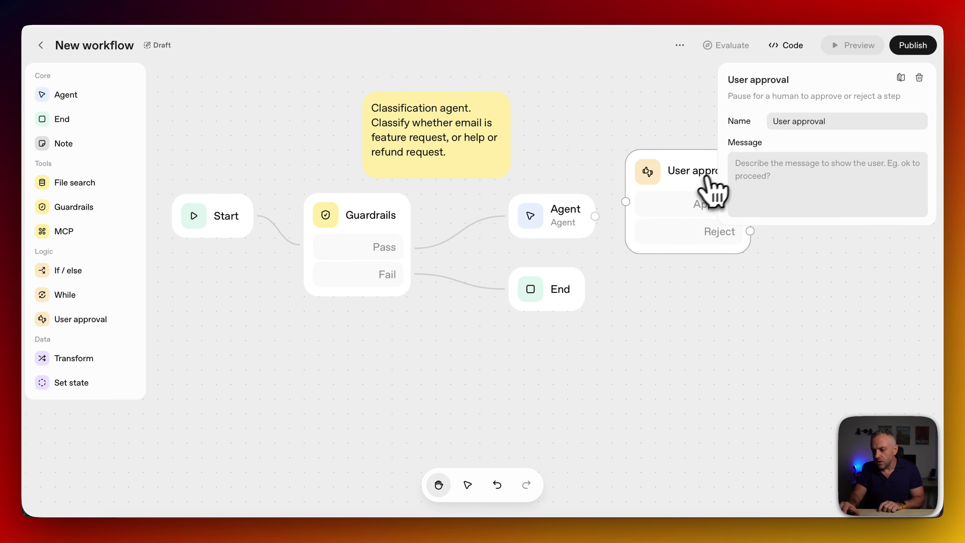
pyautogui.moveTo(595, 216); pyautogui.dragTo(626, 202)
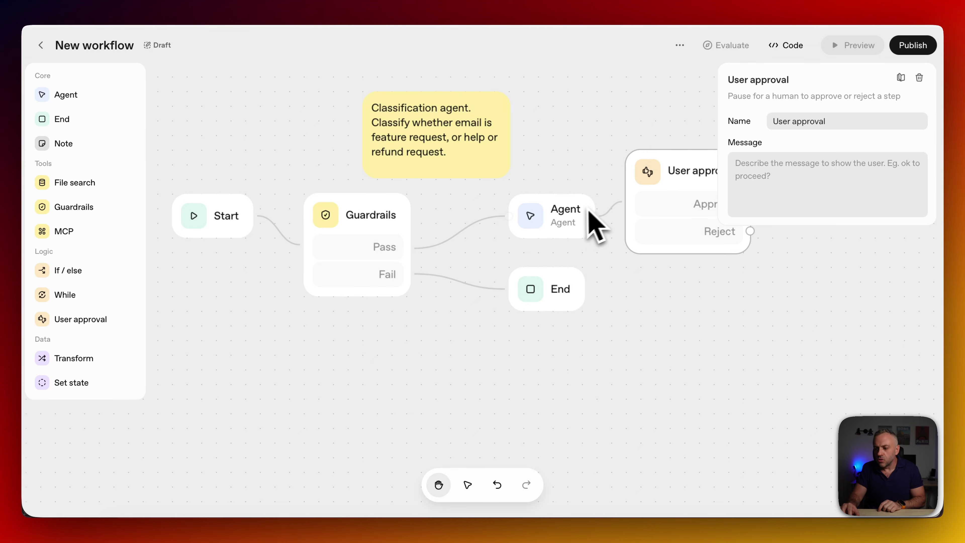
pyautogui.moveTo(680, 78); pyautogui.dragTo(577, 110)
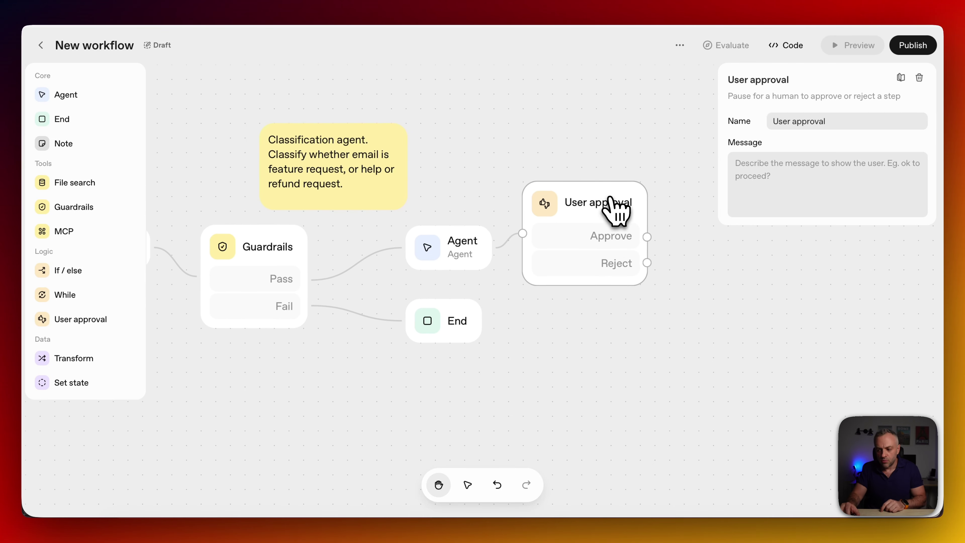
pyautogui.press('Delete')
pyautogui.moveTo(569, 275); pyautogui.dragTo(647, 263)
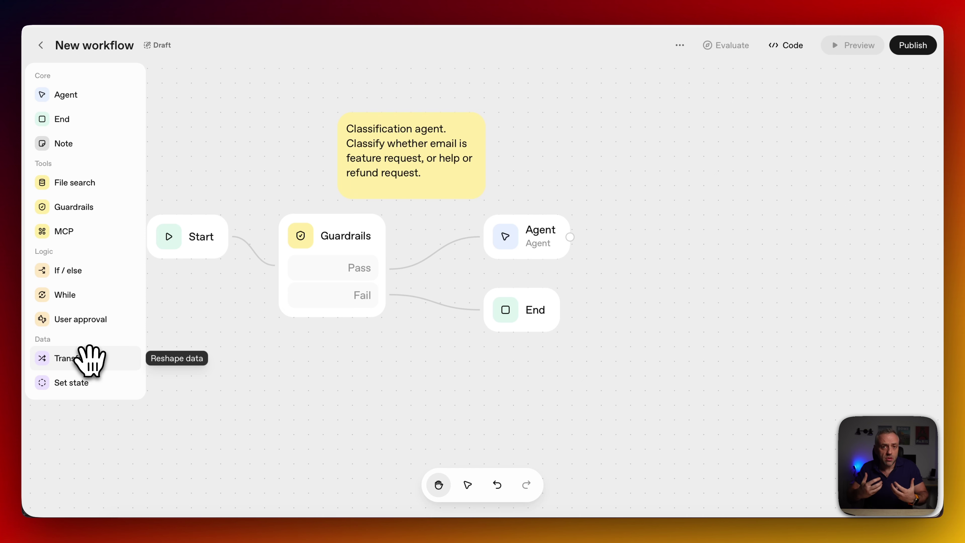
# Add a Transform node below Guardrails and compare its Expressions and Object modes.
pyautogui.moveTo(91, 360); pyautogui.dragTo(287, 406)
pyautogui.click(334, 404)
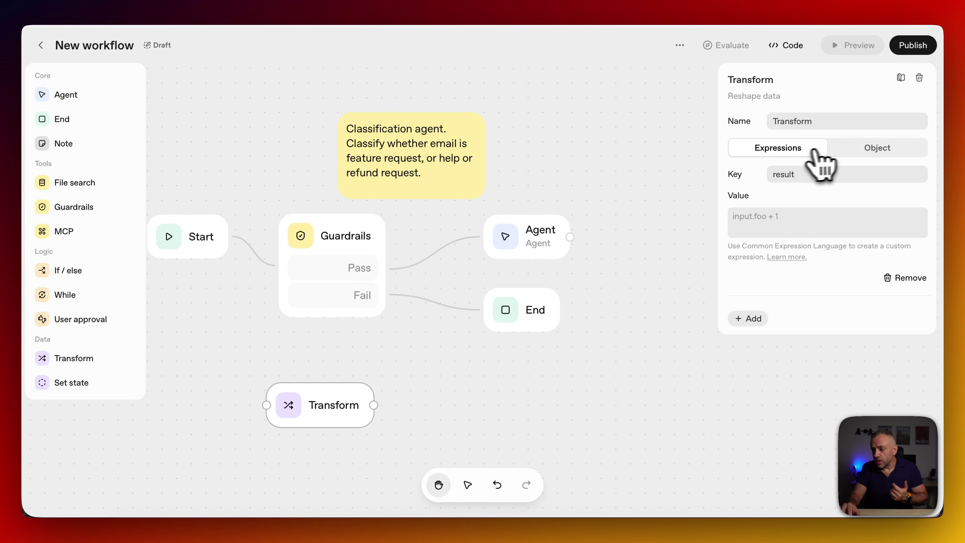
pyautogui.click(873, 149)
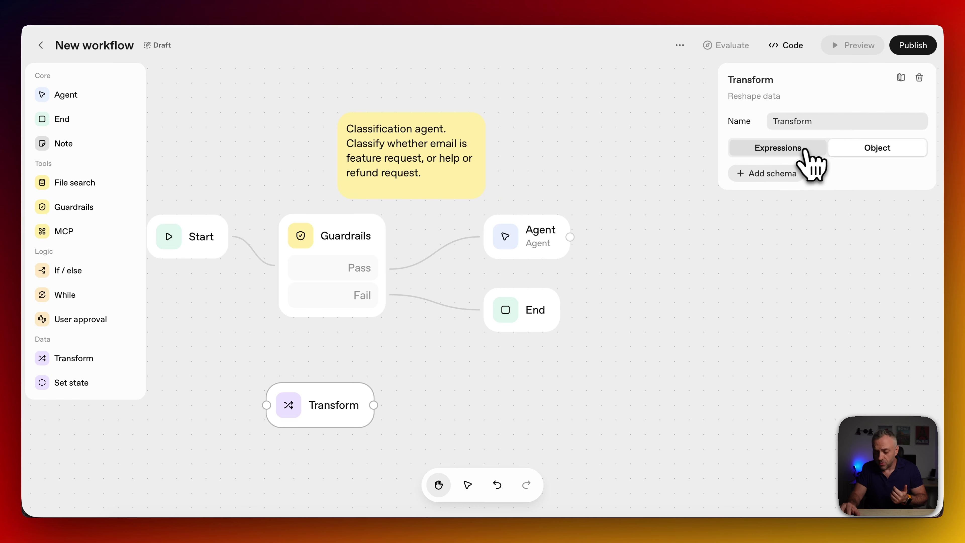
pyautogui.click(793, 148)
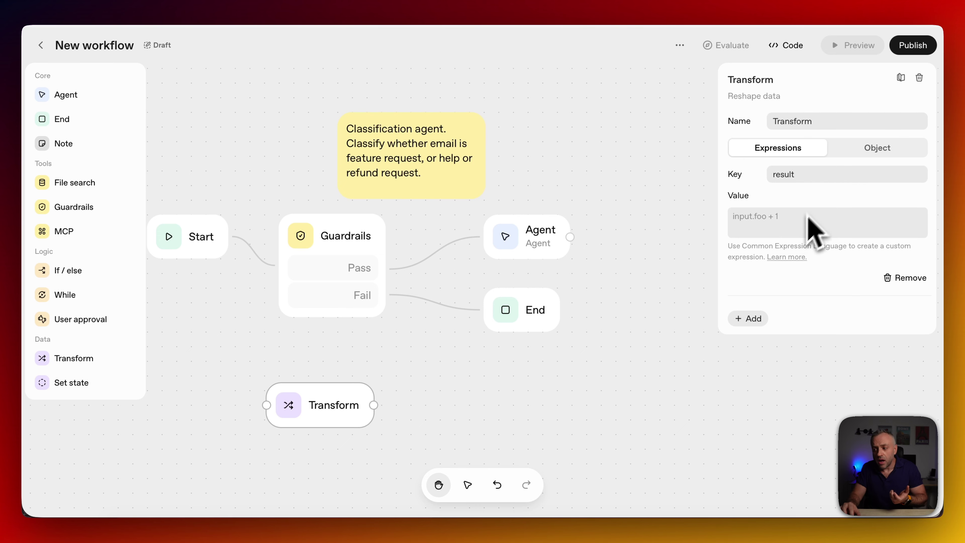
# Inspect the Transform node's Object schema dialog and its schema generator without adding a schema, and delete the node.
pyautogui.click(838, 148)
pyautogui.click(774, 176)
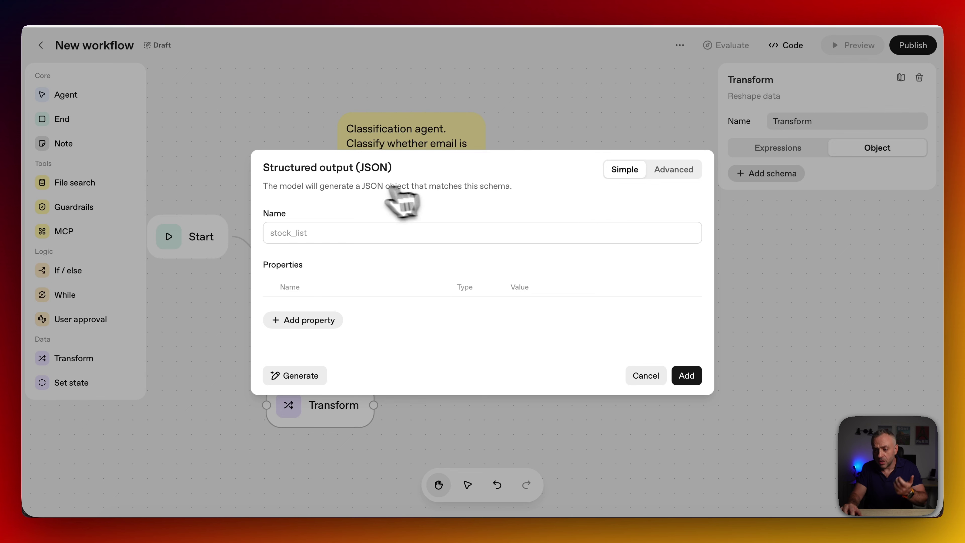
pyautogui.click(308, 379)
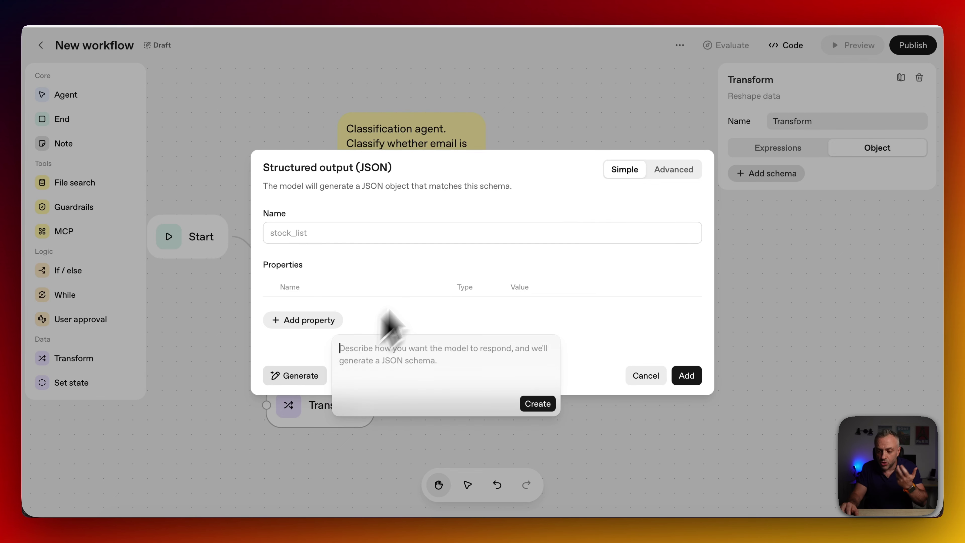
pyautogui.click(534, 311)
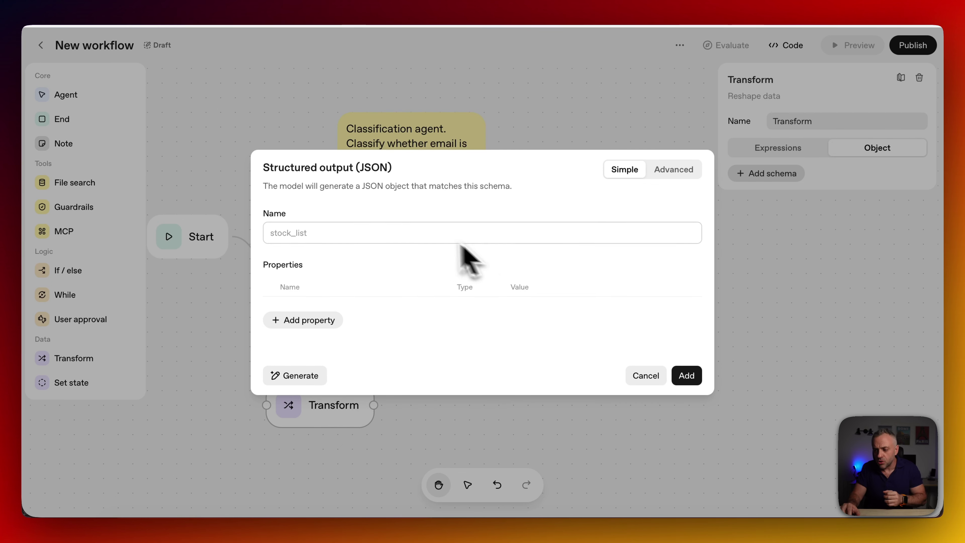
pyautogui.click(647, 376)
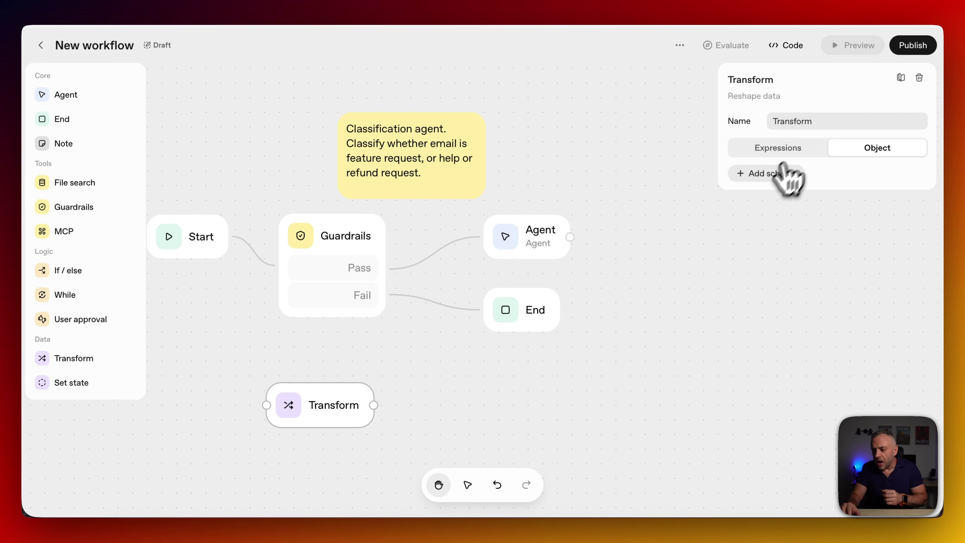
pyautogui.click(795, 150)
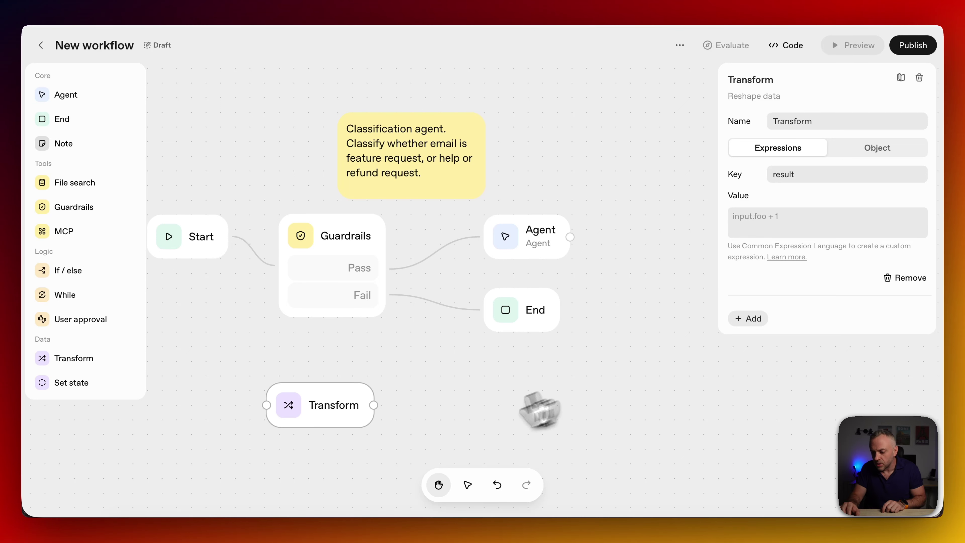
pyautogui.press('BackSpace')
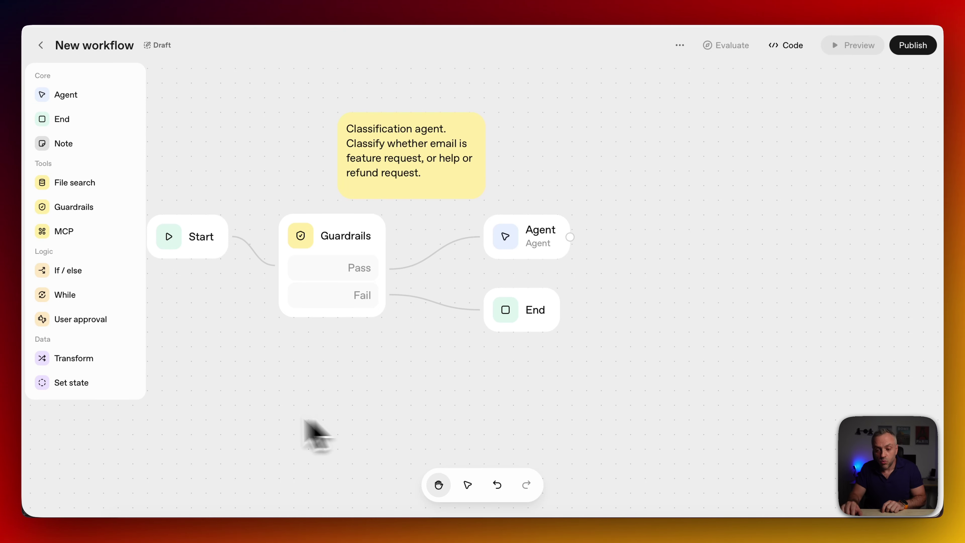
# Add a Set state node below Guardrails and open its settings.
pyautogui.moveTo(62, 382); pyautogui.dragTo(318, 375)
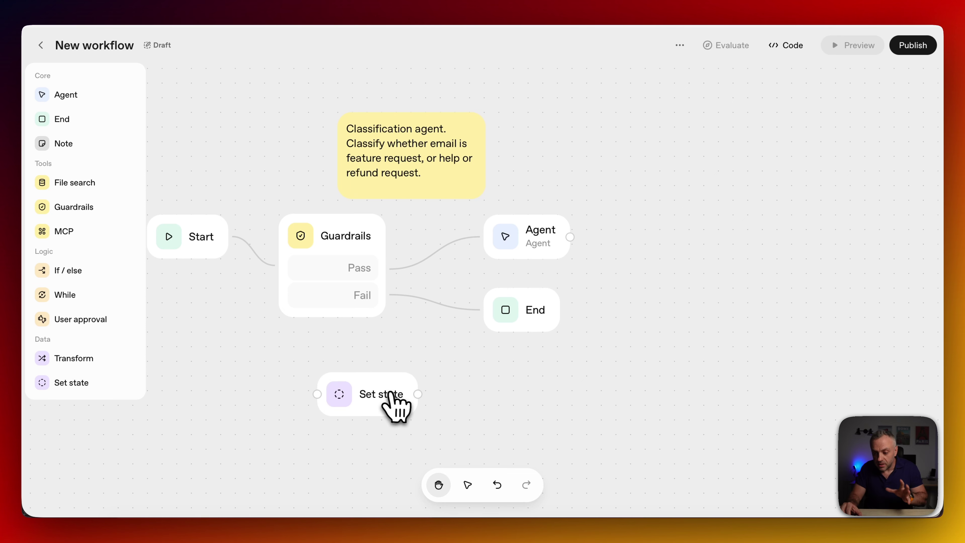
pyautogui.click(394, 403)
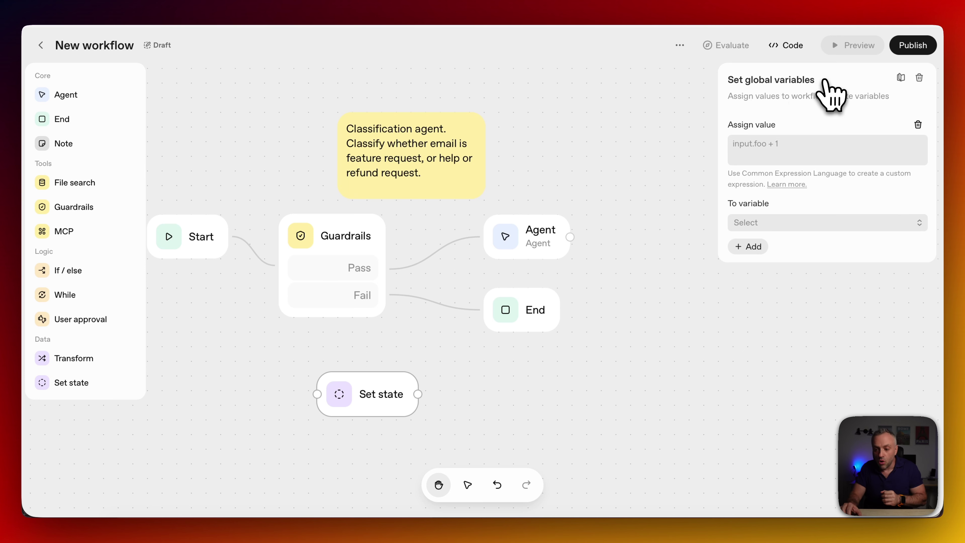
# Draft a Number state variable named version with default value 1 in the Start node, and move the Set state node closer beneath Guardrails.
pyautogui.click(206, 247)
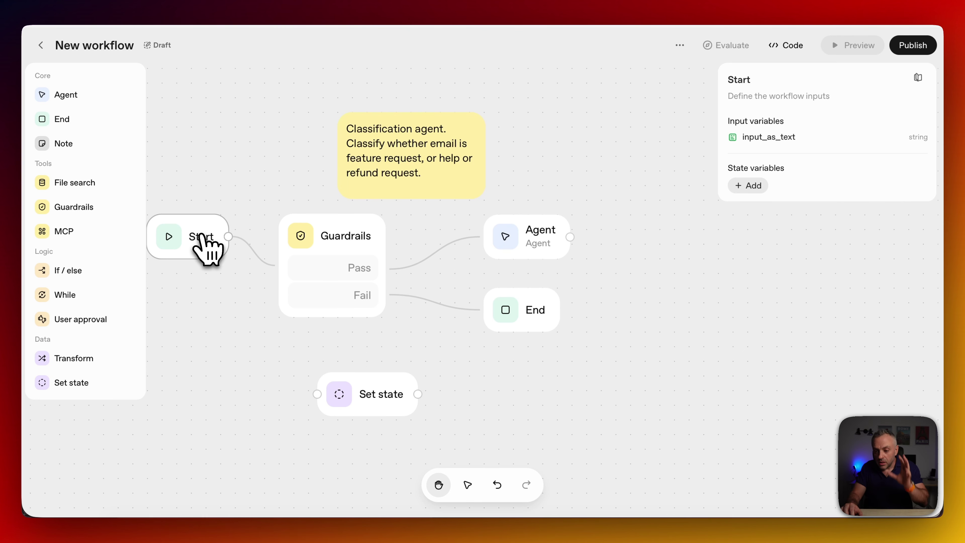
pyautogui.click(753, 186)
pyautogui.click(751, 254)
pyautogui.write('version')
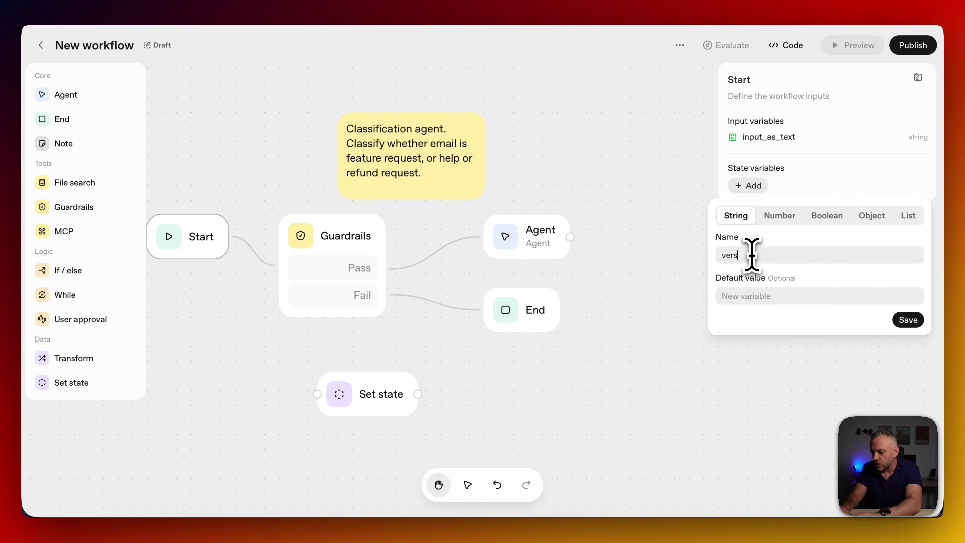
pyautogui.click(790, 220)
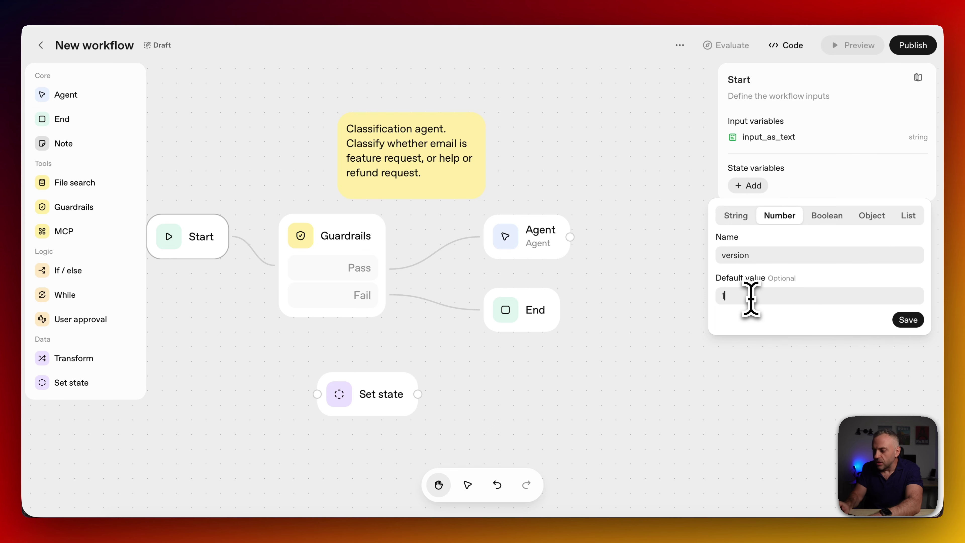
pyautogui.moveTo(365, 378); pyautogui.dragTo(422, 363)
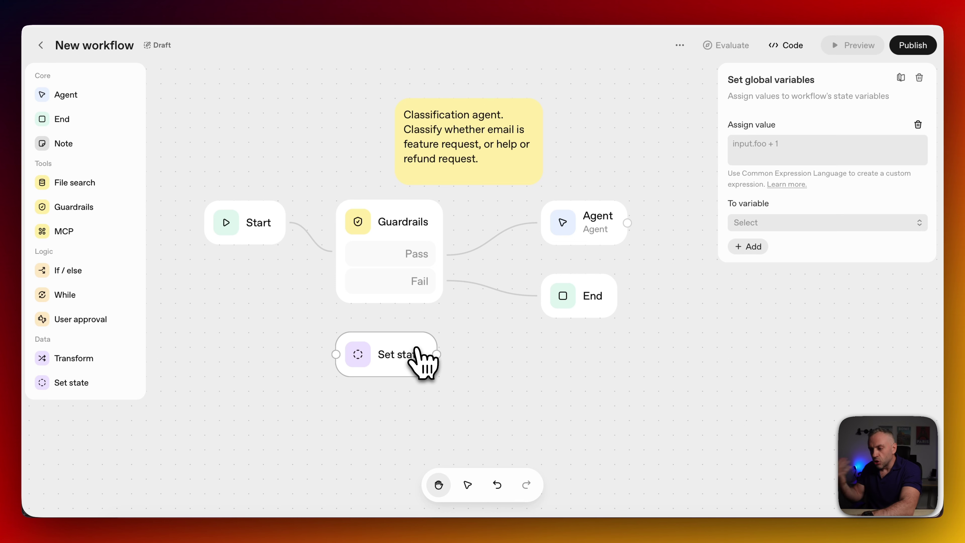
pyautogui.moveTo(403, 346); pyautogui.dragTo(404, 349)
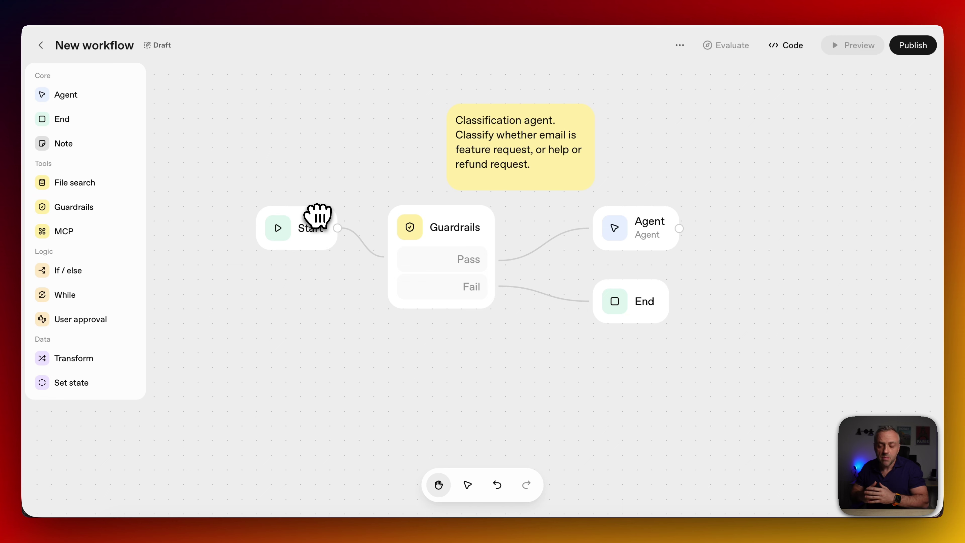
# Clear the canvas by deleting the Agent and End nodes, the classification note and the Guardrails node.
pyautogui.click(652, 236)
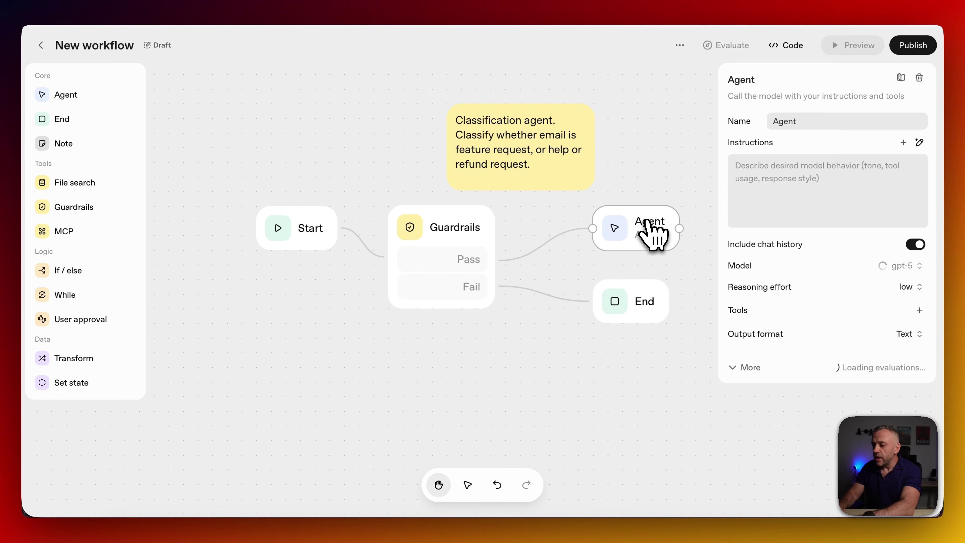
pyautogui.press('BackSpace')
pyautogui.click(629, 303)
pyautogui.press('BackSpace')
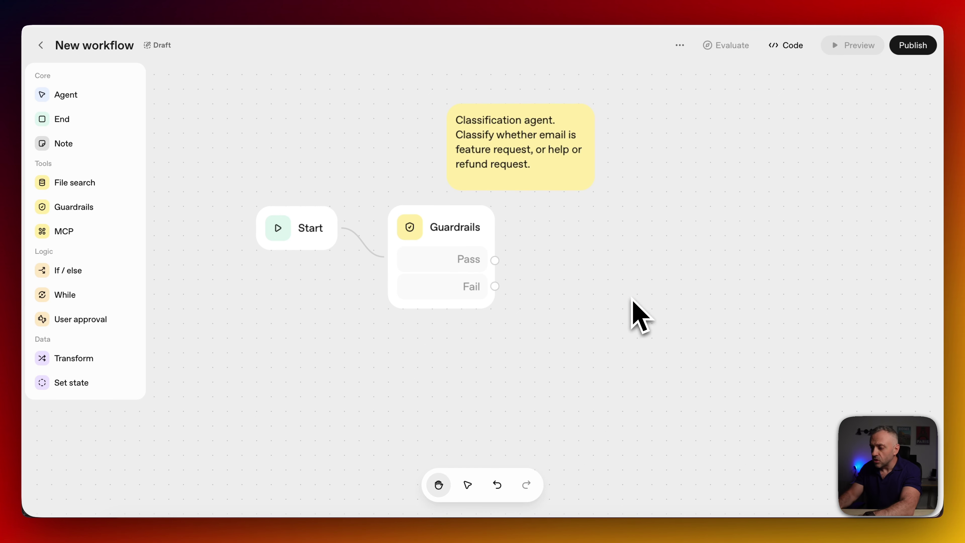
pyautogui.click(570, 110)
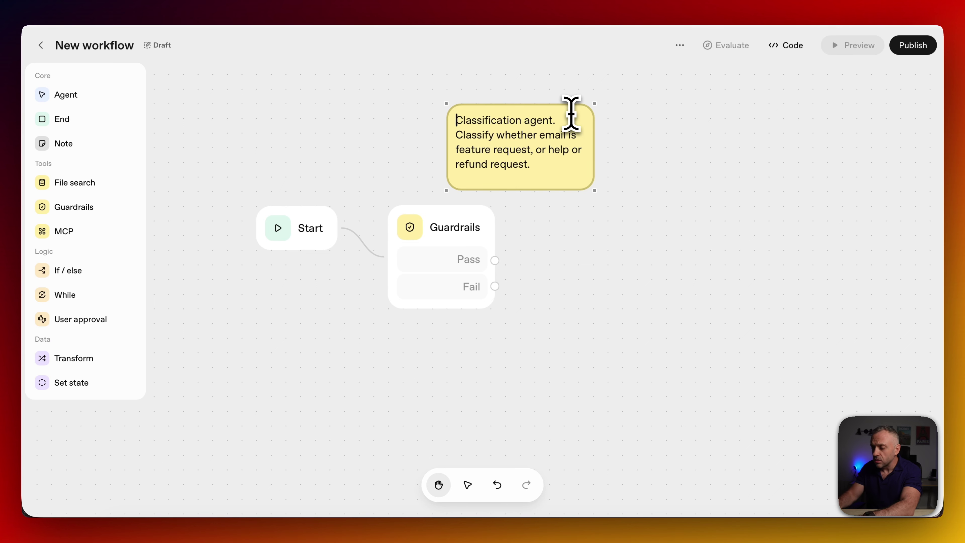
pyautogui.press('BackSpace')
pyautogui.click(465, 238)
pyautogui.press('BackSpace')
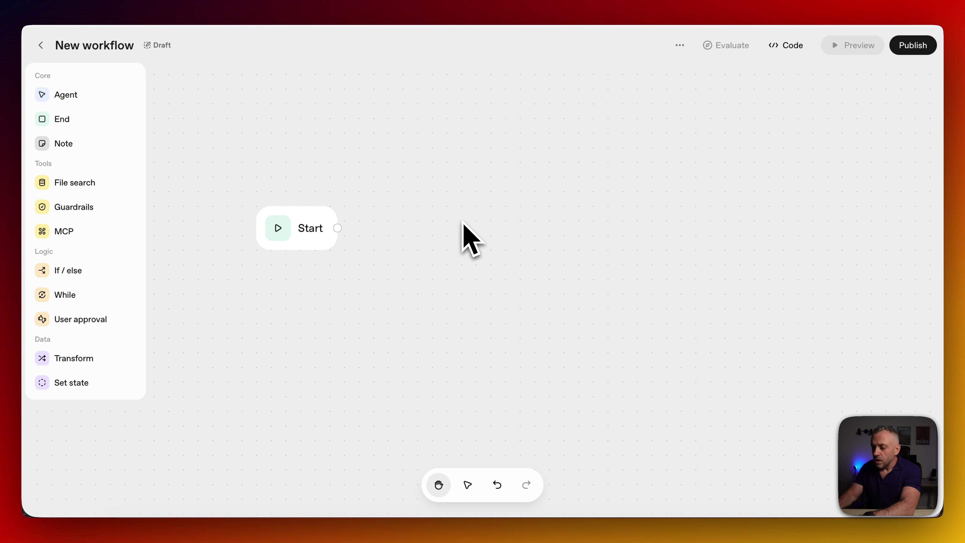
# Try to delete the Start node, and reposition it on the canvas.
pyautogui.moveTo(311, 226); pyautogui.dragTo(340, 226)
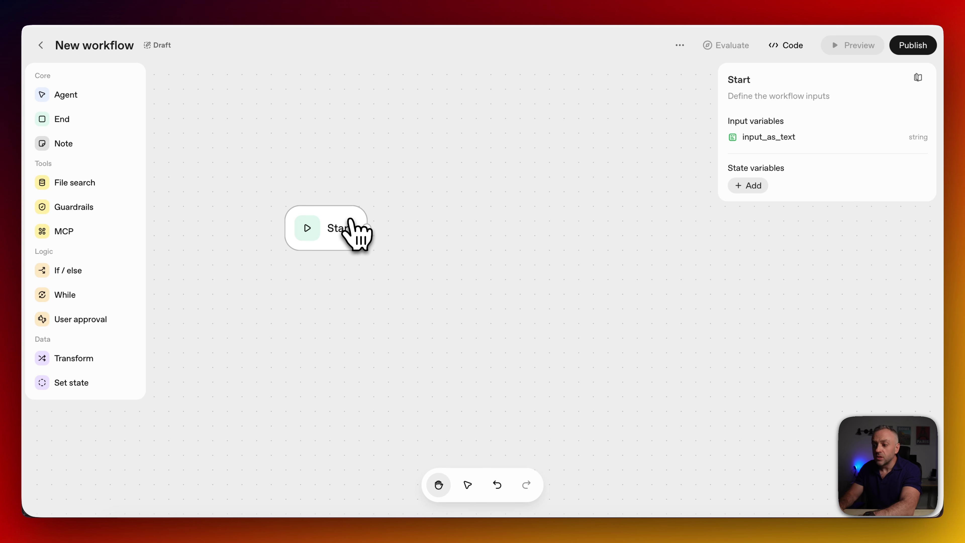
pyautogui.press('BackSpace')
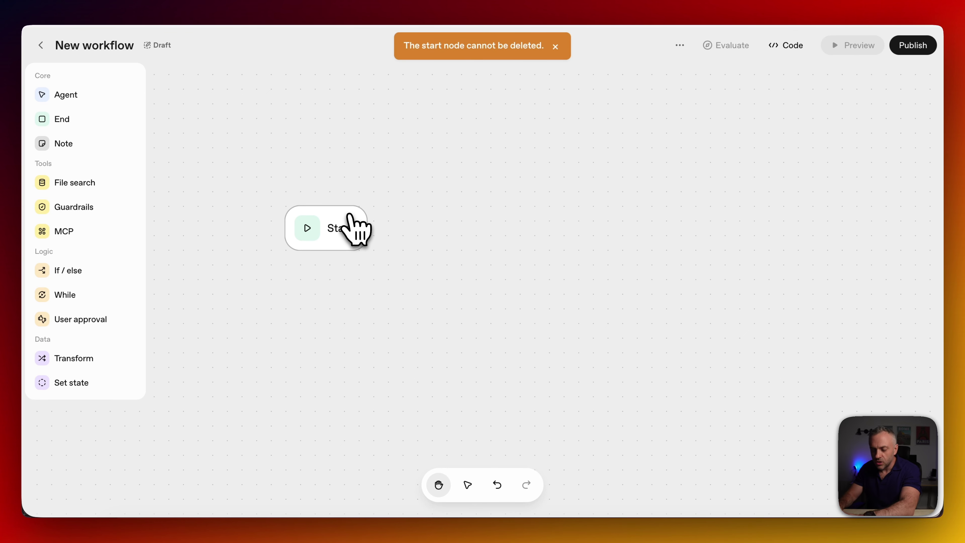
pyautogui.moveTo(344, 217); pyautogui.dragTo(327, 203)
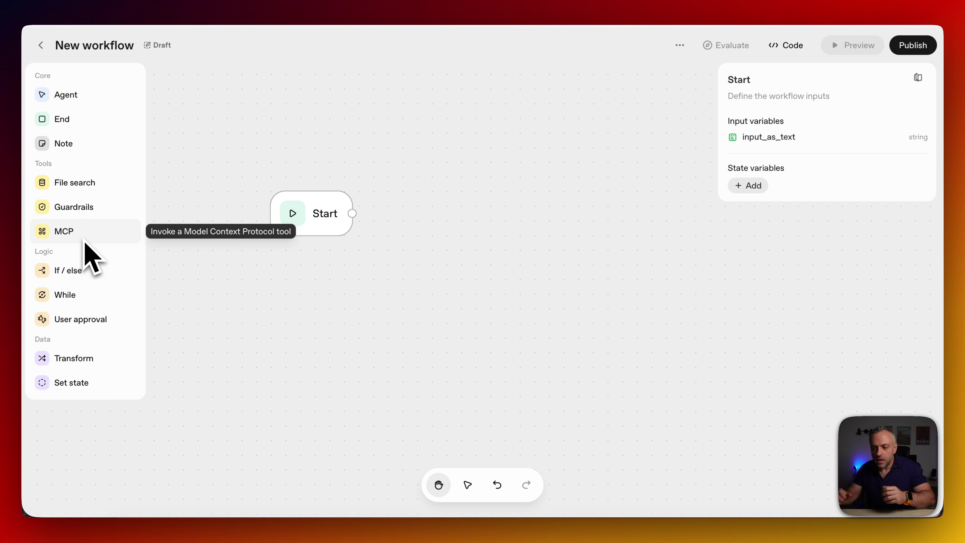
# Add a new Agent node and place it beside the Start node, level with it.
pyautogui.moveTo(86, 100); pyautogui.dragTo(450, 245)
pyautogui.moveTo(522, 248); pyautogui.dragTo(453, 213)
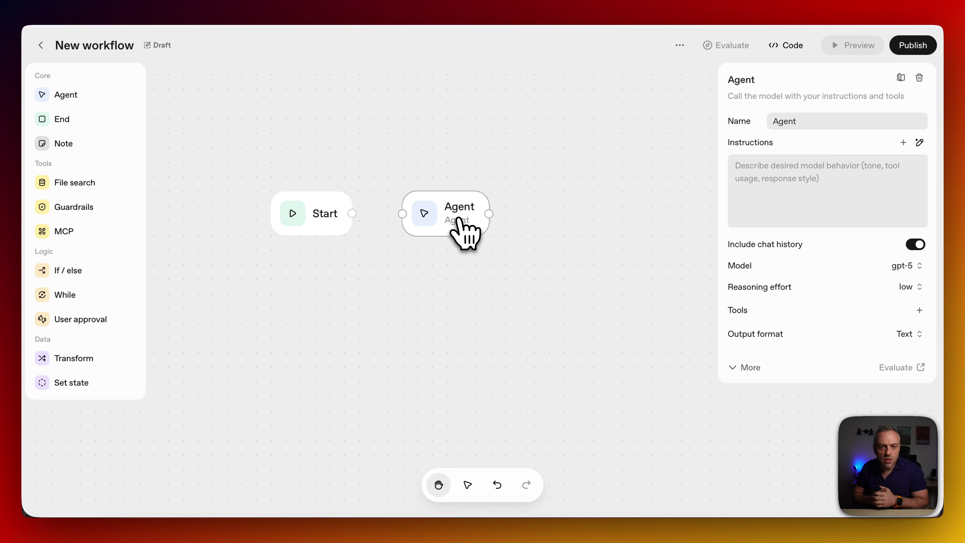
pyautogui.moveTo(458, 219); pyautogui.dragTo(465, 209)
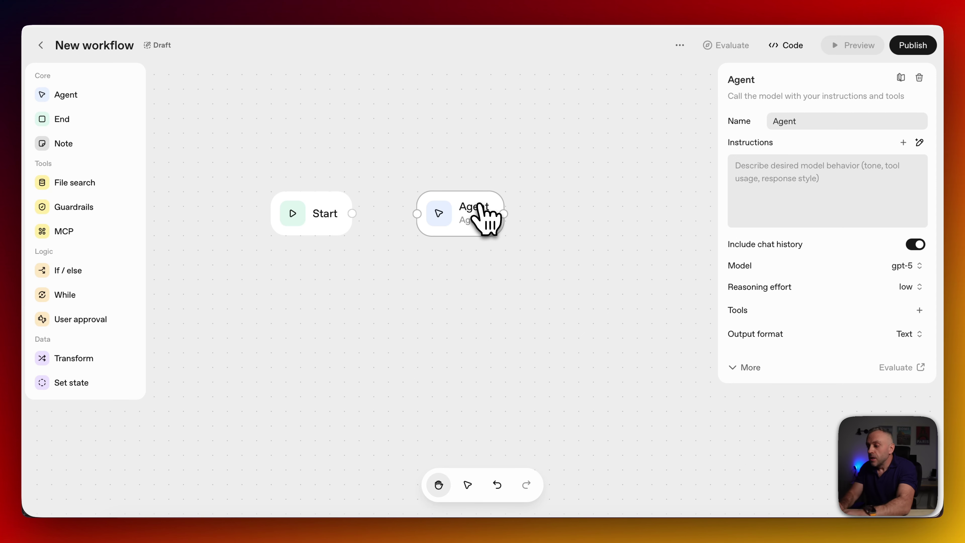
# Generate the Agent's instructions from the prompt "Classifier agent that categorizes a text into three areas: feature request, bug report and a user comment".
pyautogui.click(764, 169)
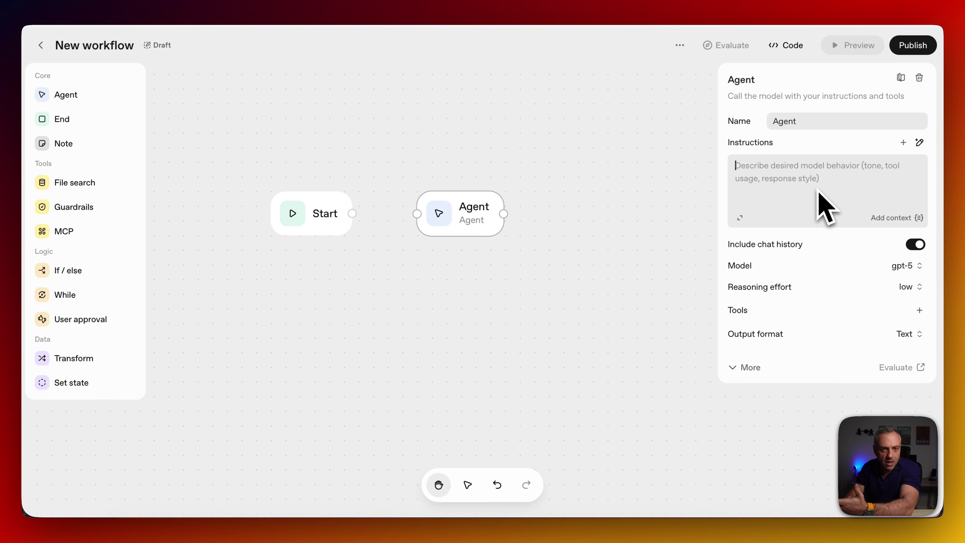
pyautogui.click(920, 143)
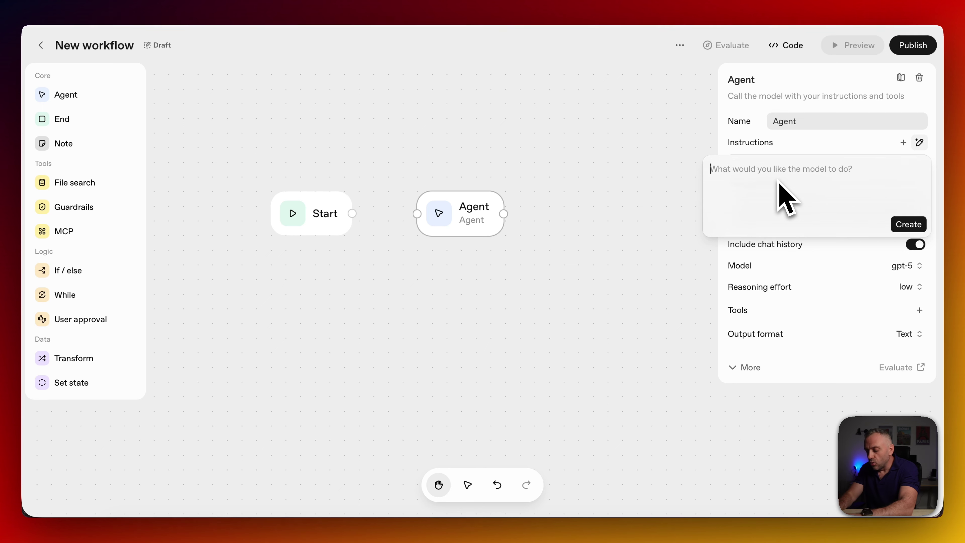
pyautogui.write('CLassifier agent that categorizes a text into three areas: feature request, bug report and a user')
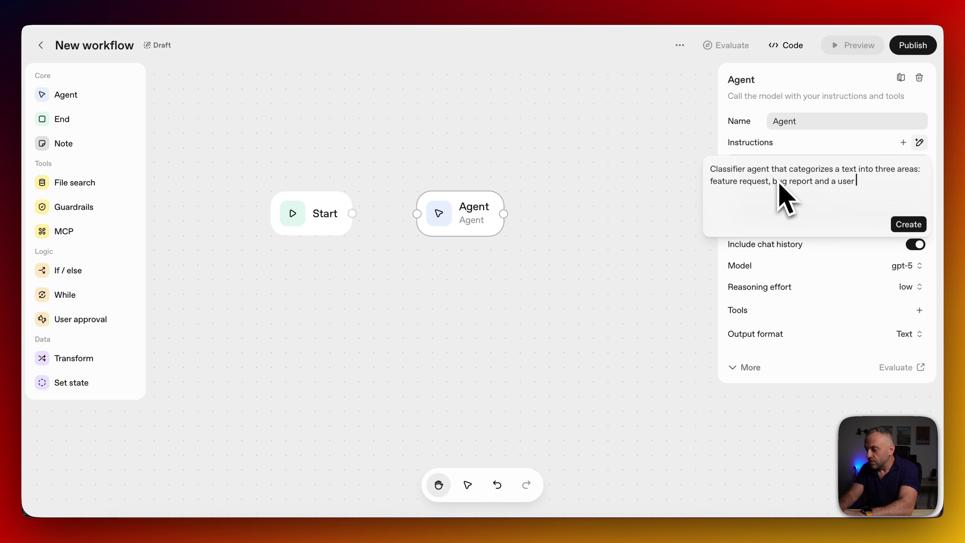
pyautogui.click(908, 224)
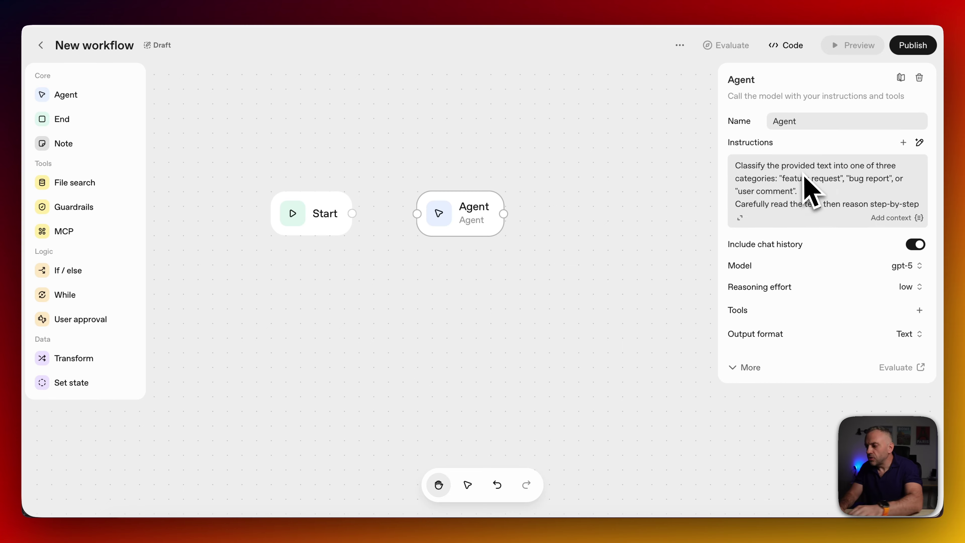
# Expand the Agent's generated instructions, read through the rules, output format and example, and close the editor without changing them.
pyautogui.click(740, 219)
pyautogui.scroll(6, 298, 171)
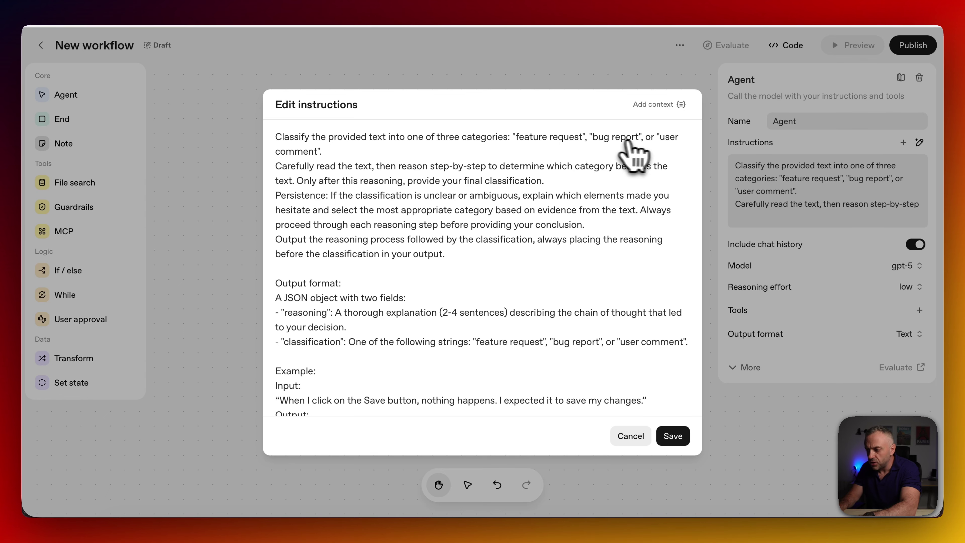
pyautogui.scroll(-5, 458, 305)
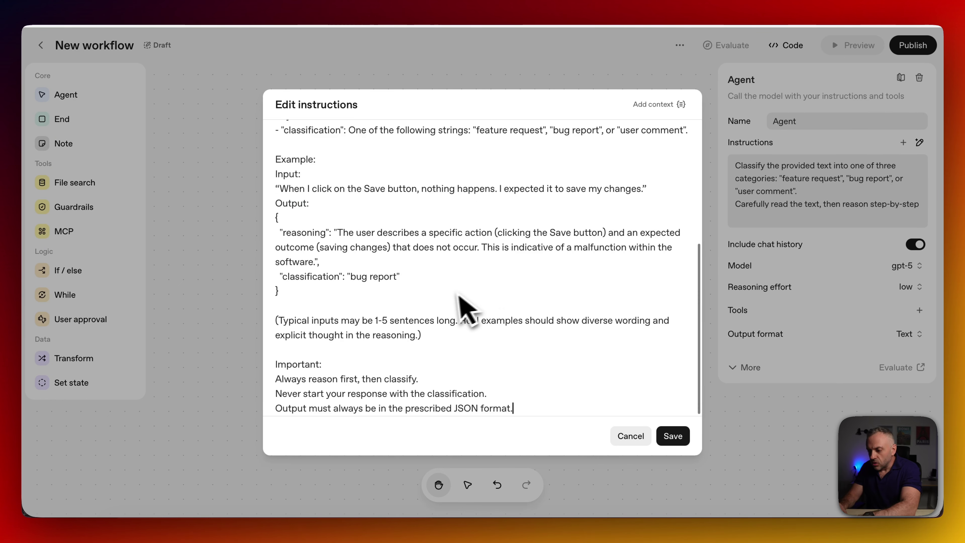
pyautogui.scroll(10, 452, 308)
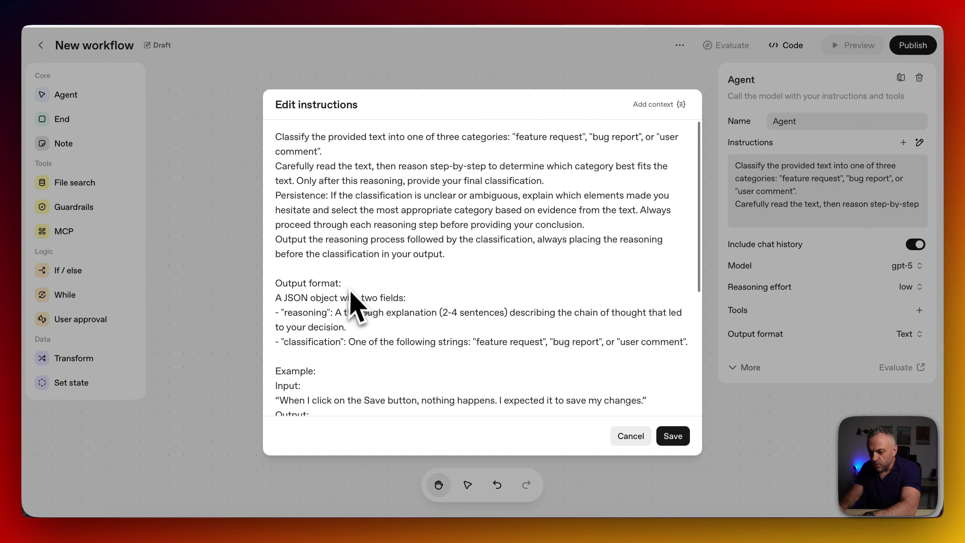
pyautogui.scroll(-4, 334, 327)
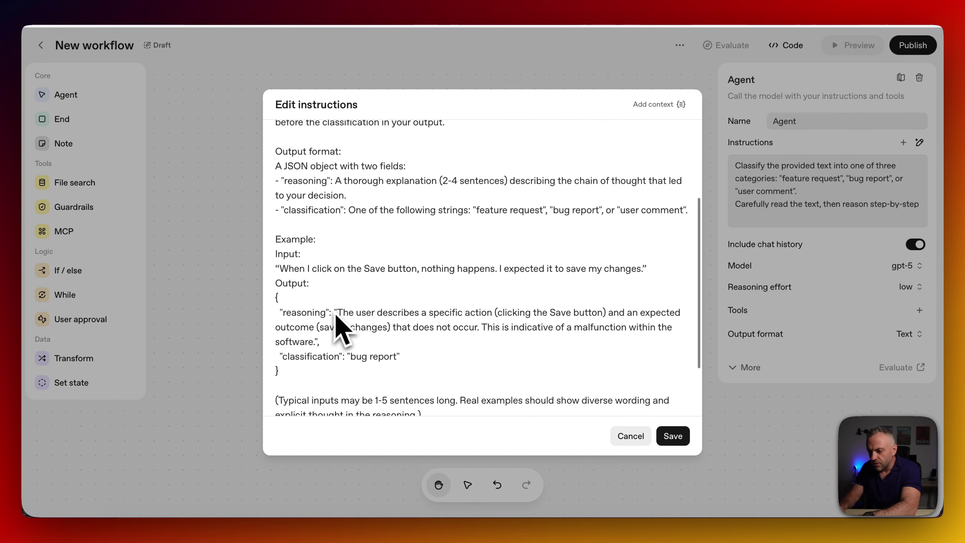
pyautogui.scroll(-3, 327, 307)
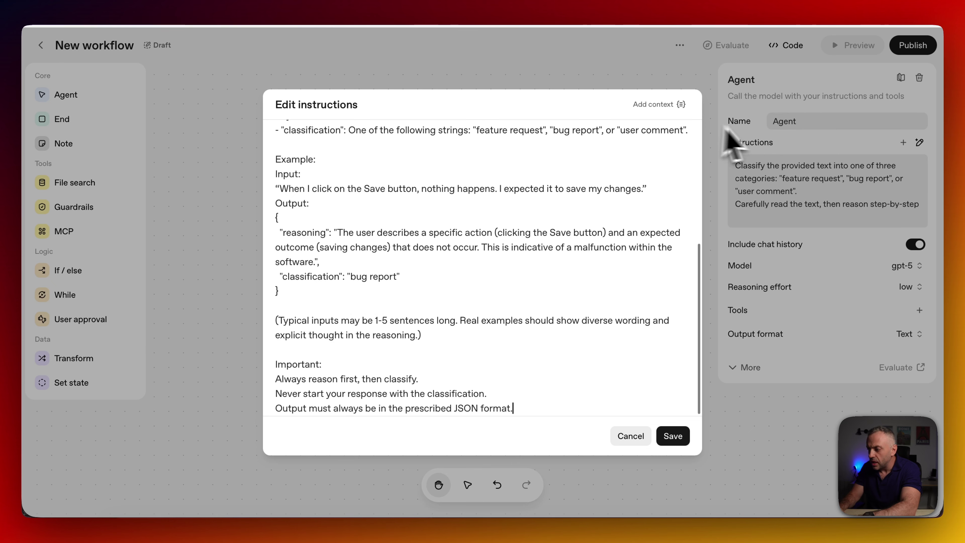
pyautogui.click(784, 144)
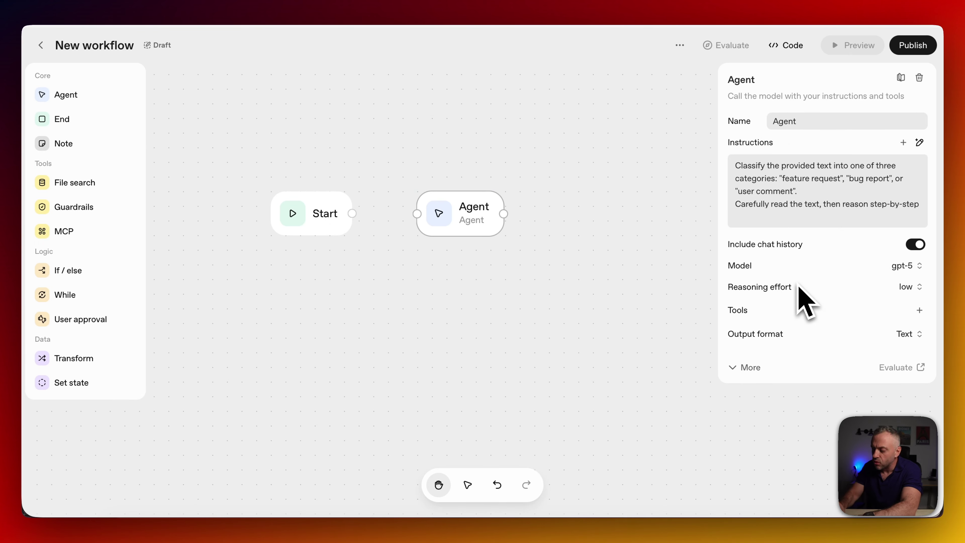
# Examine the Agent's chat history option, the context variables available to its instructions and the Start node's inputs.
pyautogui.moveTo(769, 251)
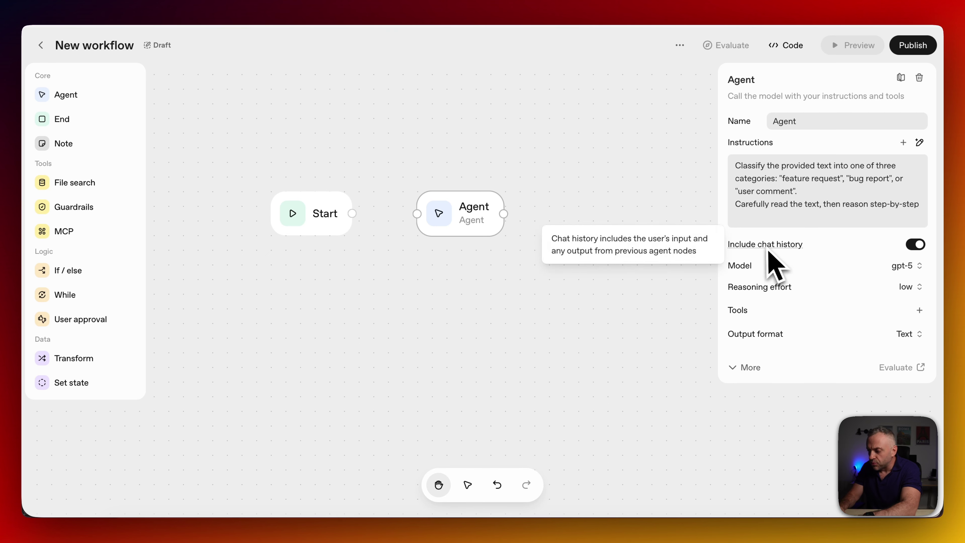
pyautogui.click(909, 218)
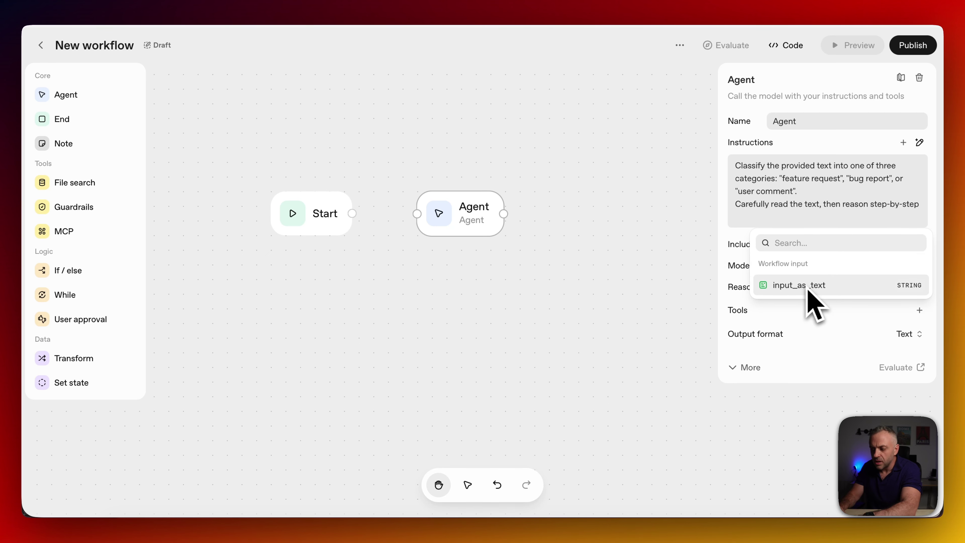
pyautogui.click(836, 190)
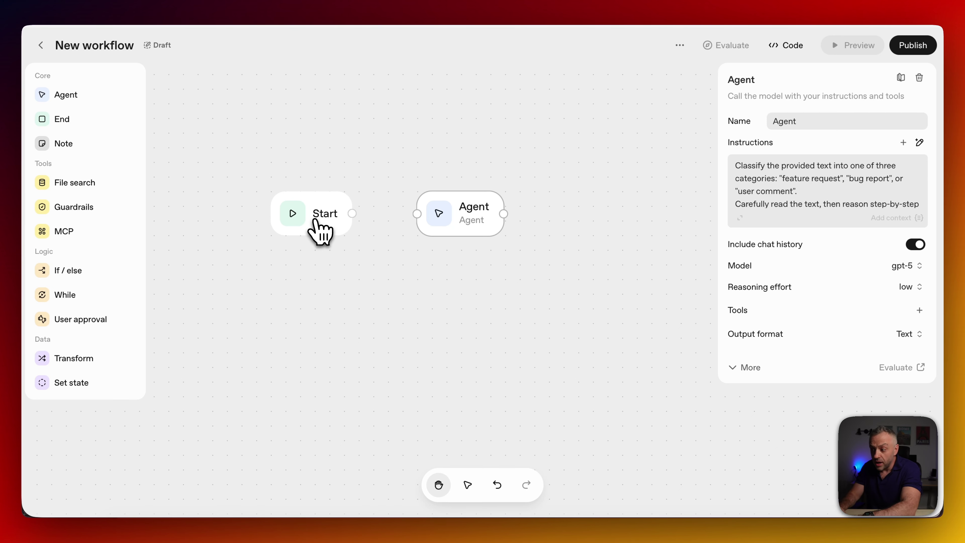
pyautogui.click(318, 227)
# Set the Agent node's model to gpt-4.1-nano.
pyautogui.click(475, 217)
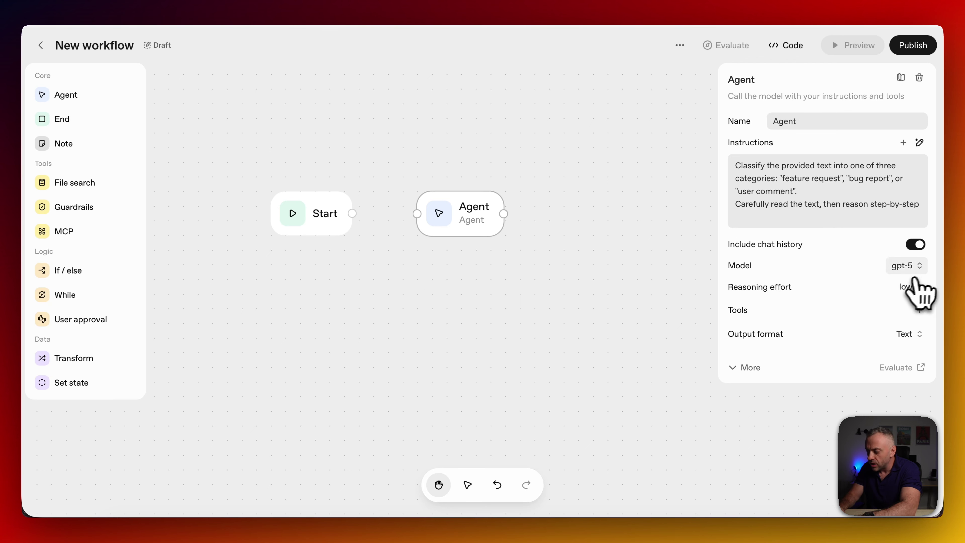
pyautogui.click(917, 267)
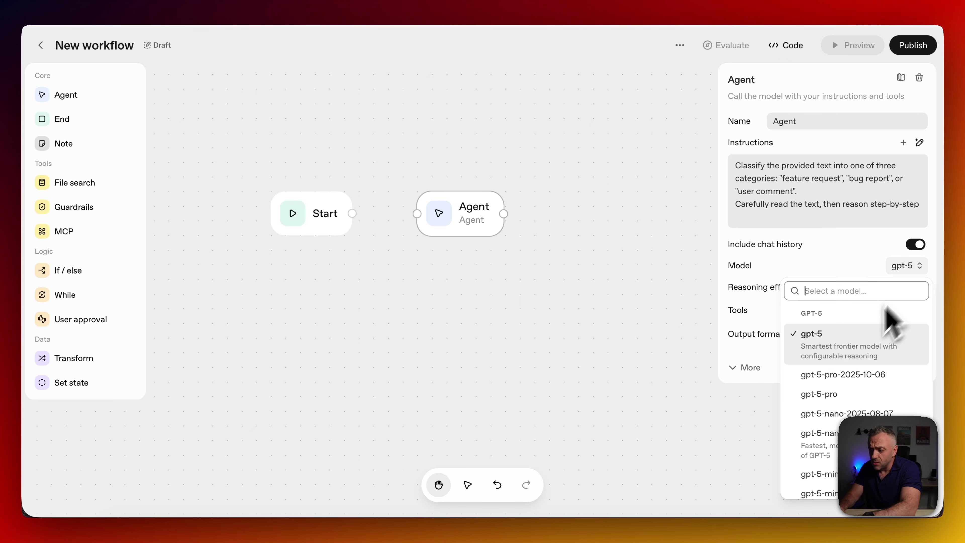
pyautogui.scroll(-8, 847, 347)
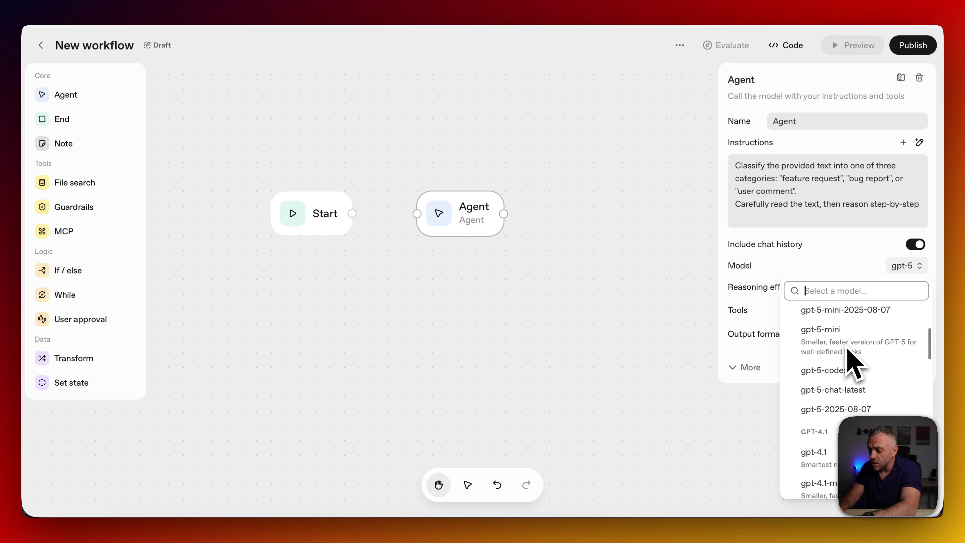
pyautogui.scroll(3, 842, 342)
pyautogui.scroll(-2, 842, 348)
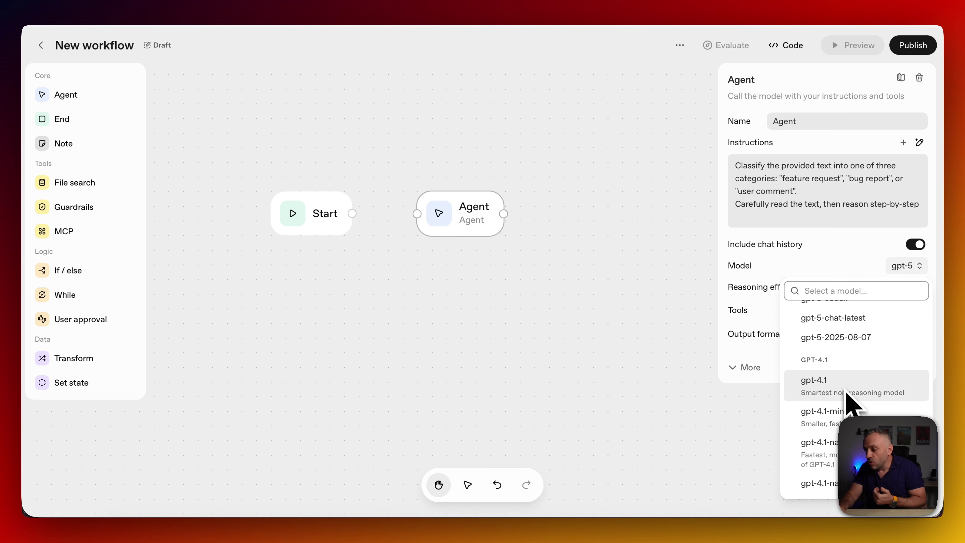
pyautogui.scroll(-3, 842, 396)
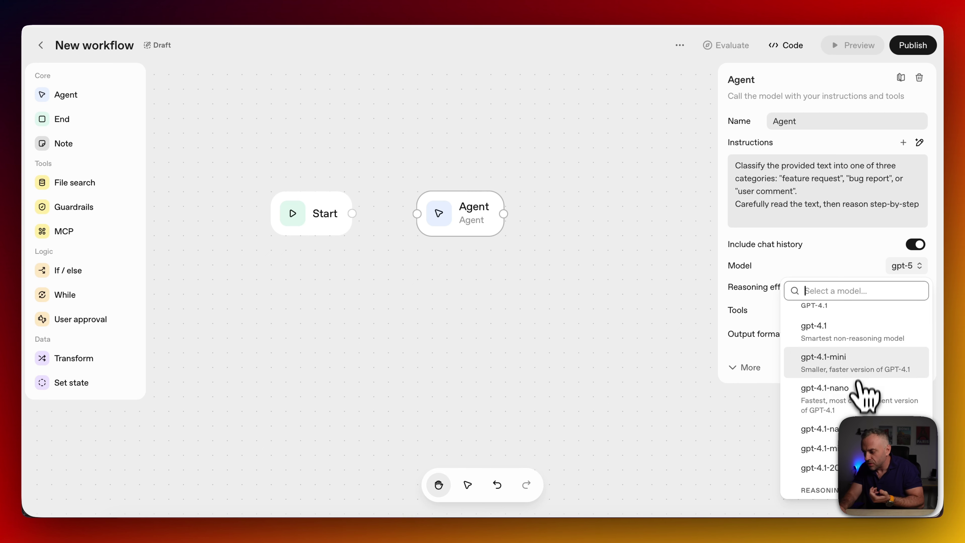
pyautogui.click(857, 398)
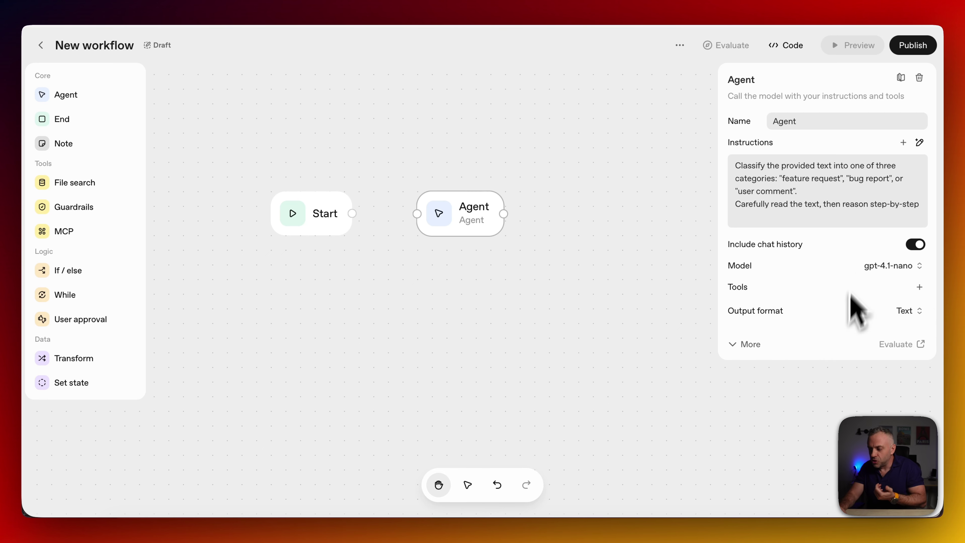
# Examine the Agent's model parameters, ChatKit display options, advanced settings and the tools that can be attached to it.
pyautogui.click(752, 345)
pyautogui.scroll(-3, 754, 361)
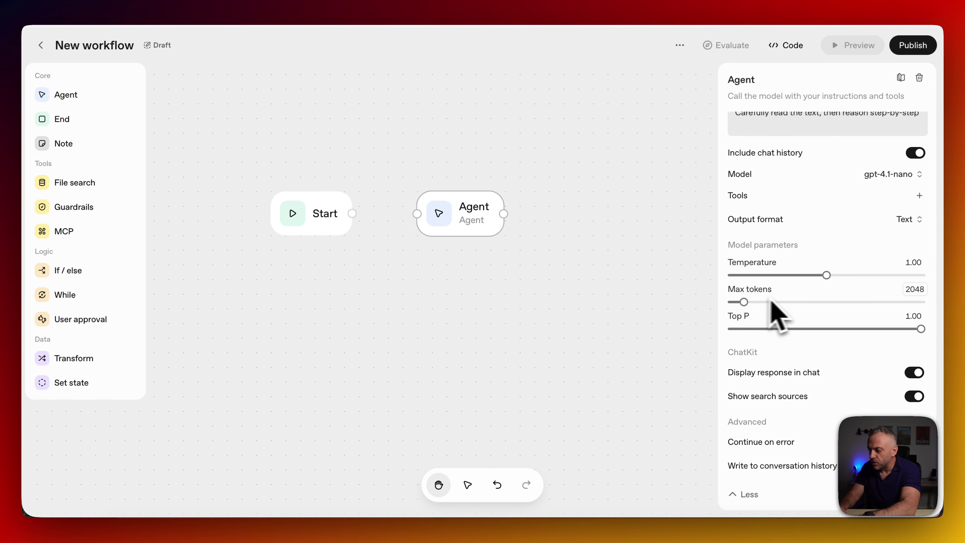
pyautogui.moveTo(737, 322)
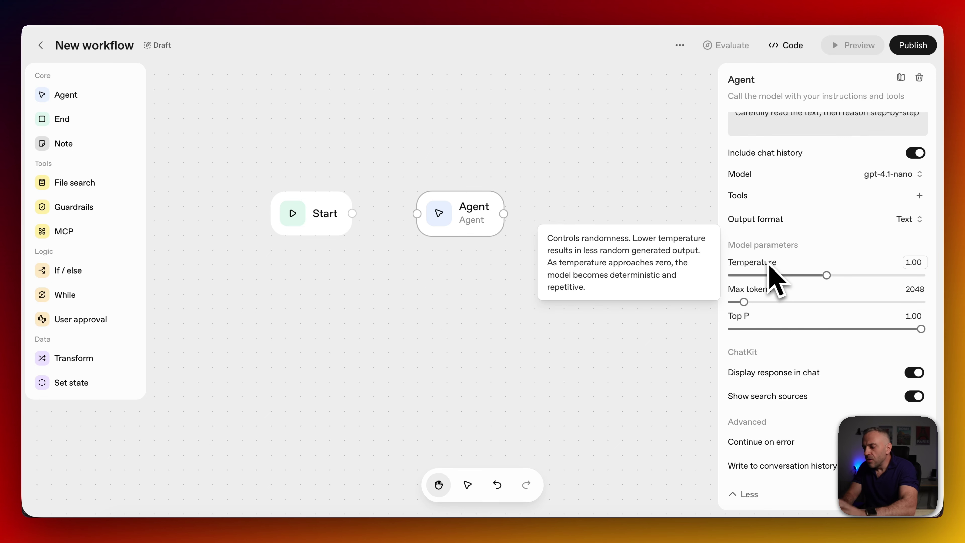
pyautogui.scroll(-2, 779, 369)
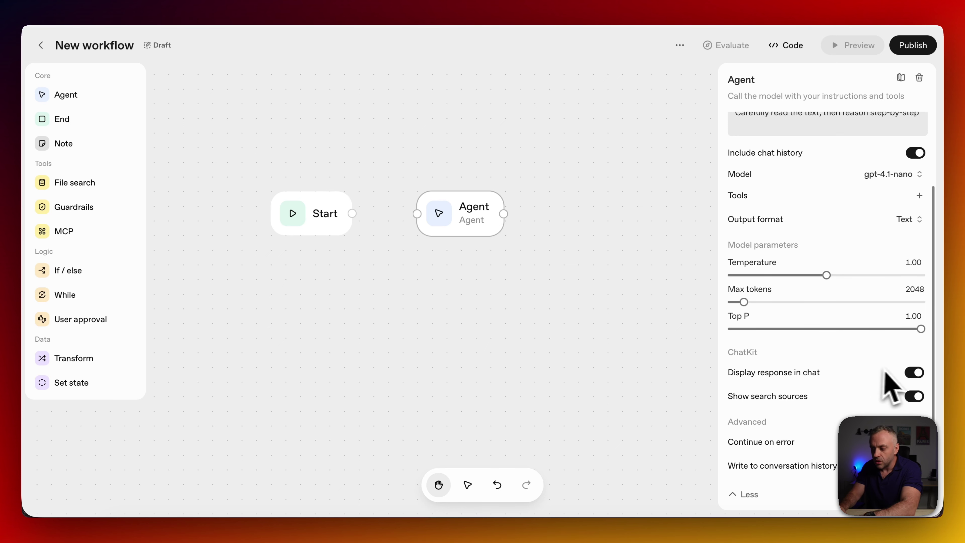
pyautogui.moveTo(748, 404)
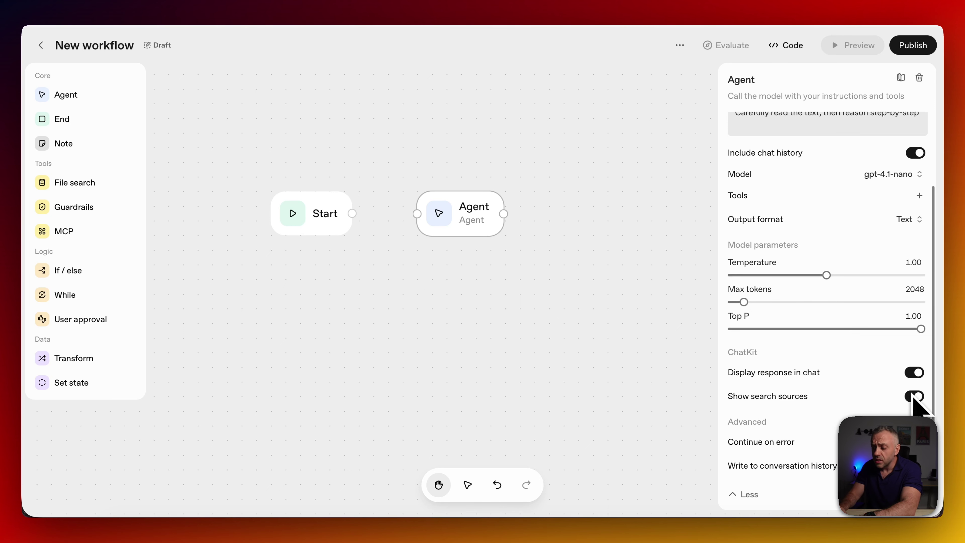
pyautogui.moveTo(744, 441)
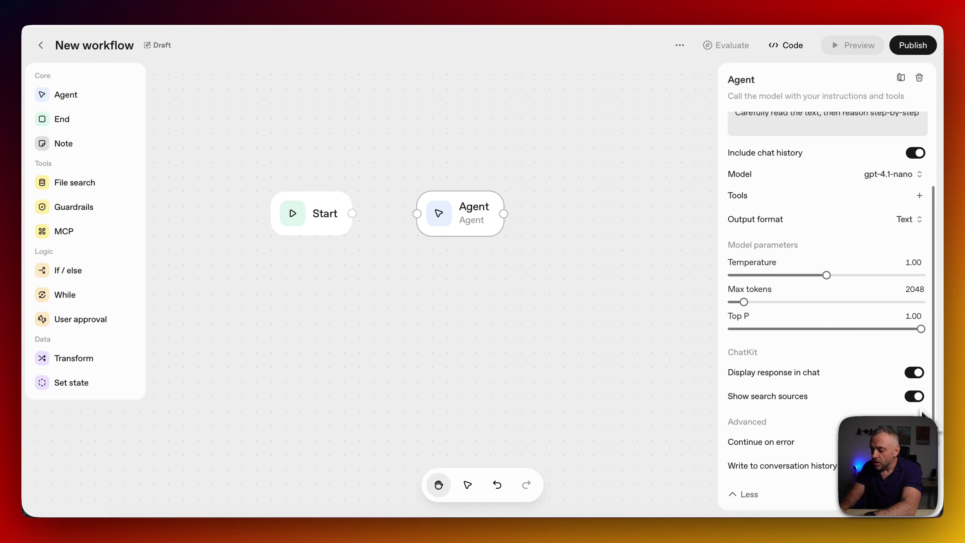
pyautogui.click(920, 374)
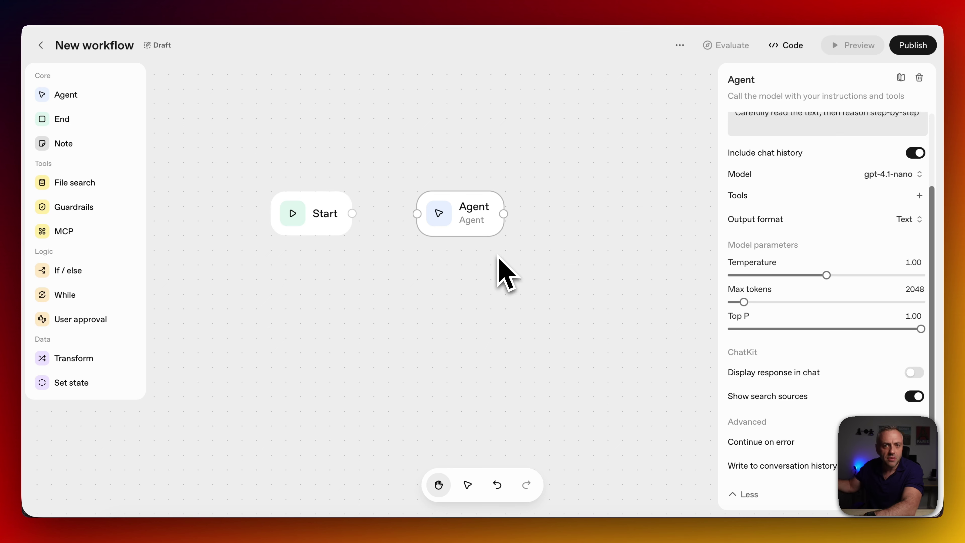
pyautogui.click(915, 372)
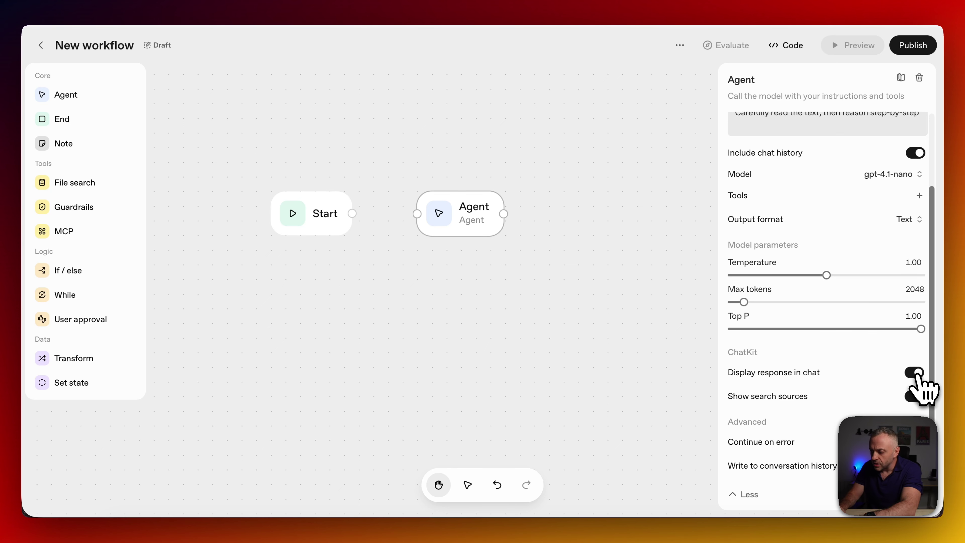
pyautogui.click(750, 495)
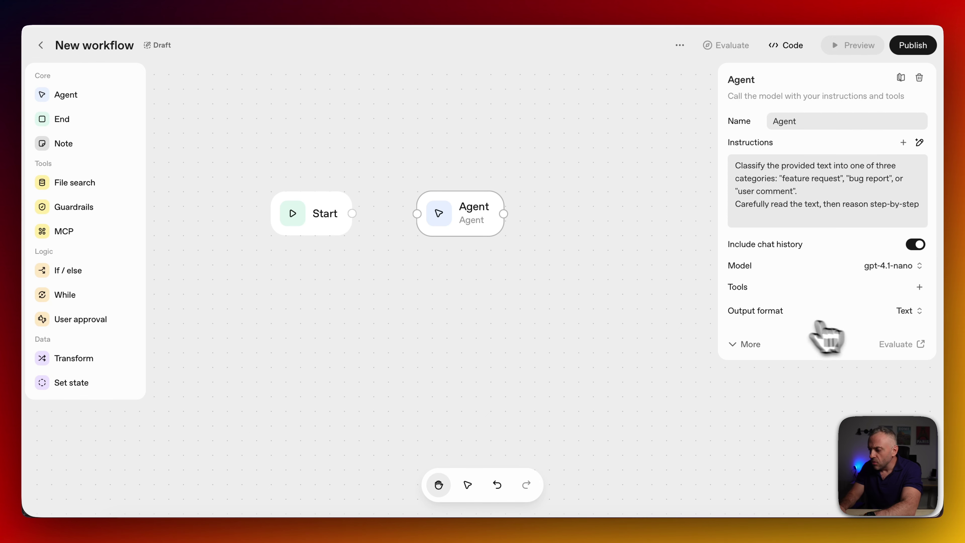
pyautogui.click(920, 287)
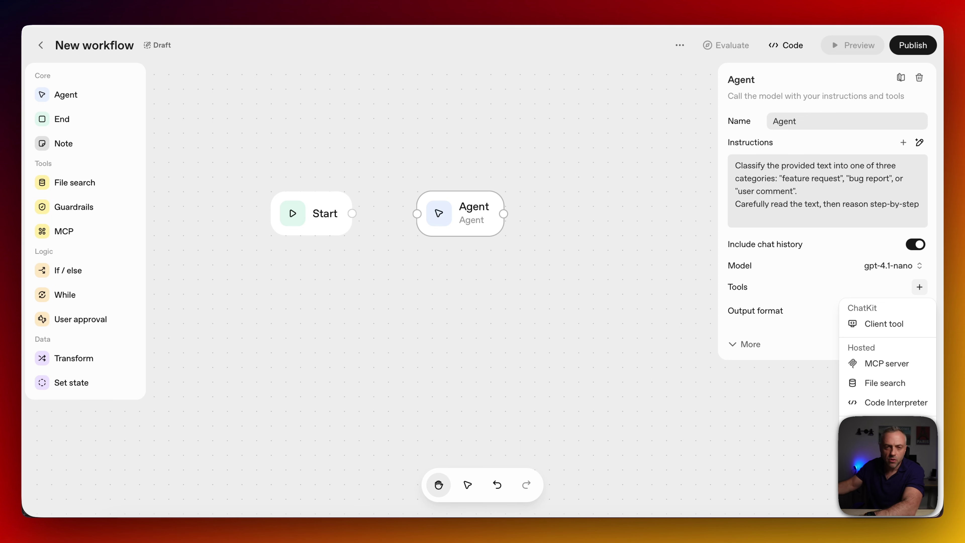
pyautogui.click(827, 324)
# Set the Agent's output format to JSON and look over the empty structured output schema editor without saving it.
pyautogui.click(909, 311)
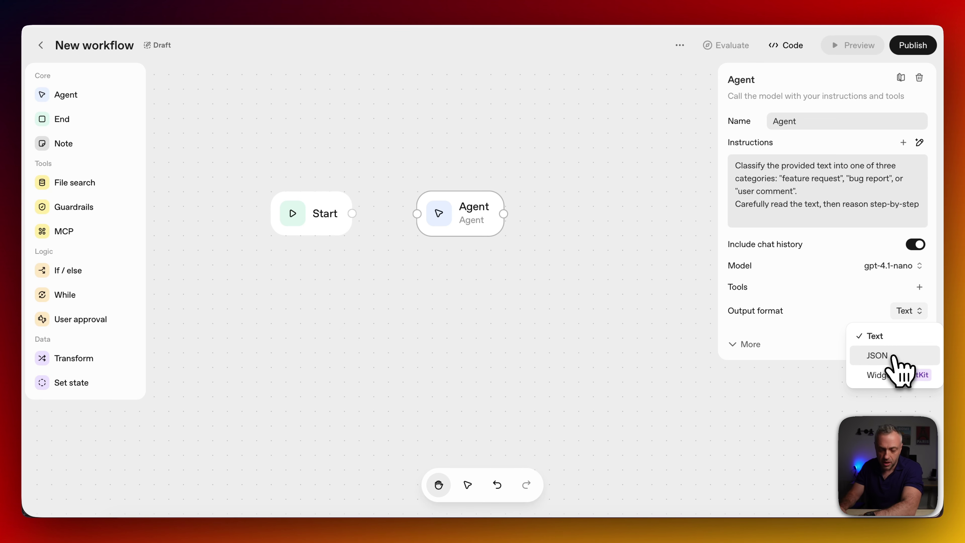
pyautogui.click(892, 357)
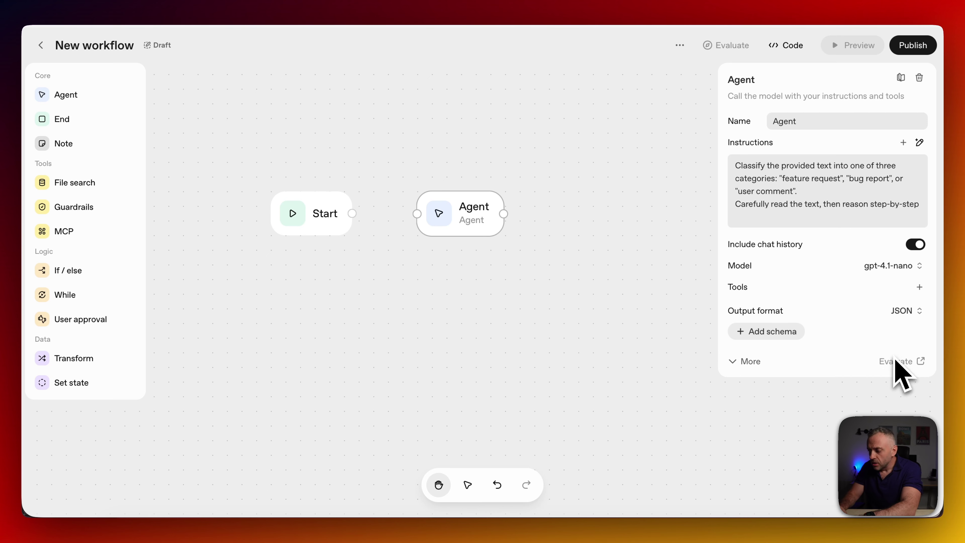
pyautogui.click(779, 332)
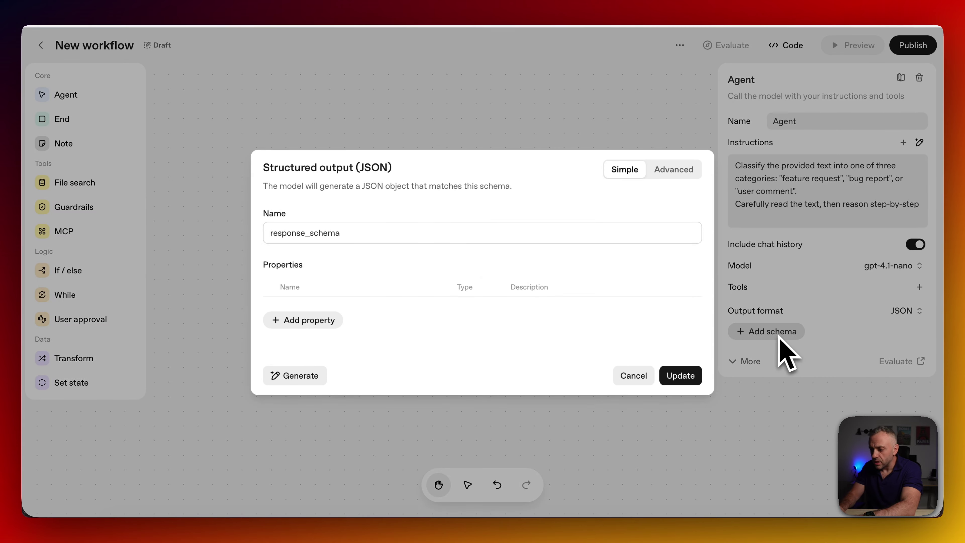
pyautogui.click(625, 376)
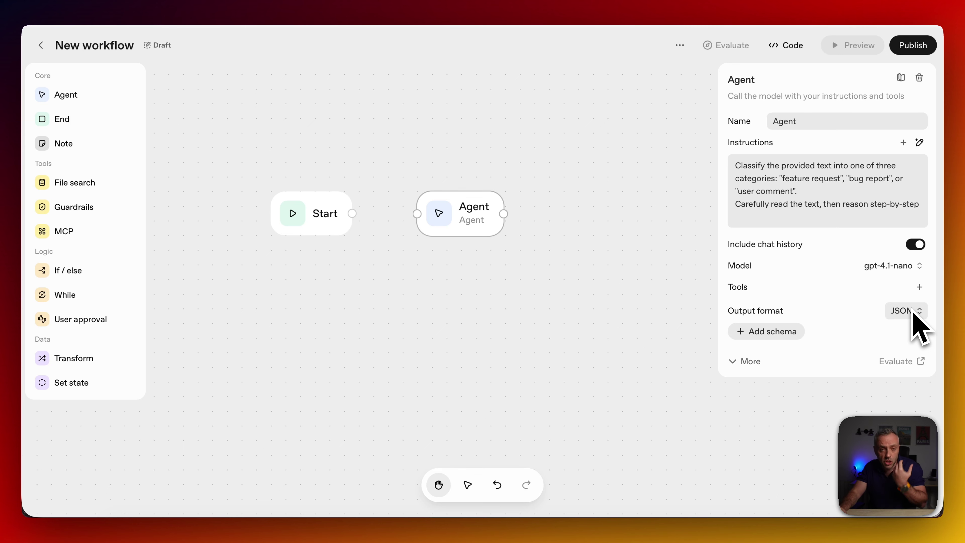
# Generate the Agent's output schema from "classifier data: bug report, feature enhancement or user comment" and save it.
pyautogui.click(775, 331)
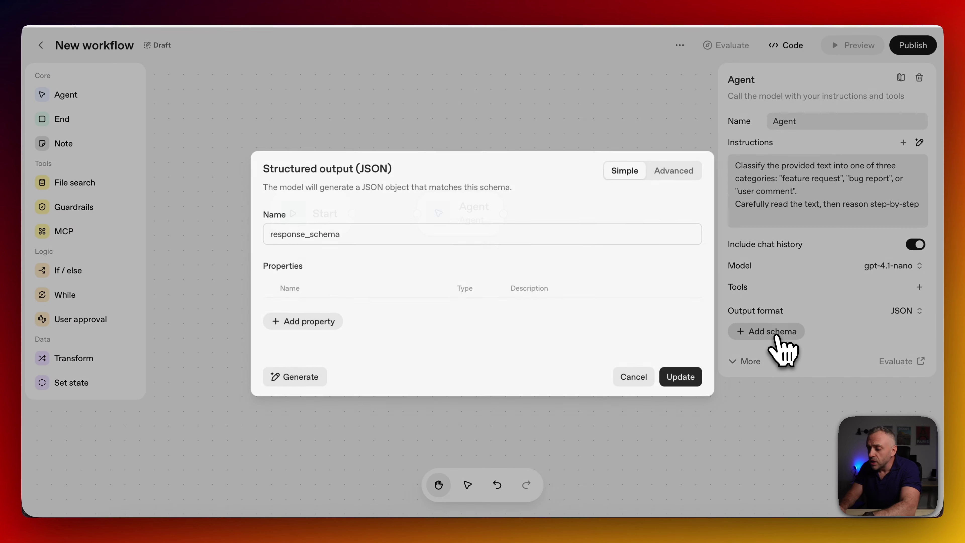
pyautogui.click(299, 375)
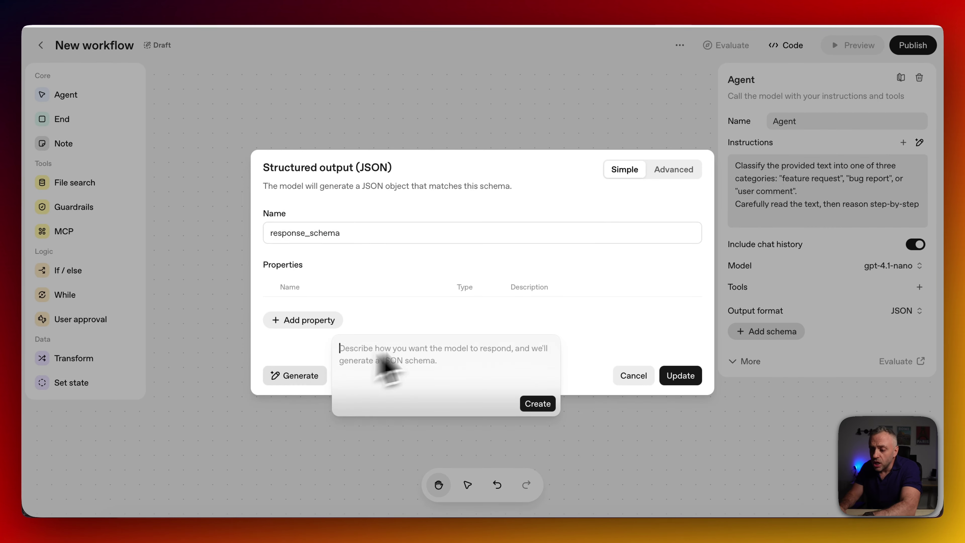
pyautogui.write('c')
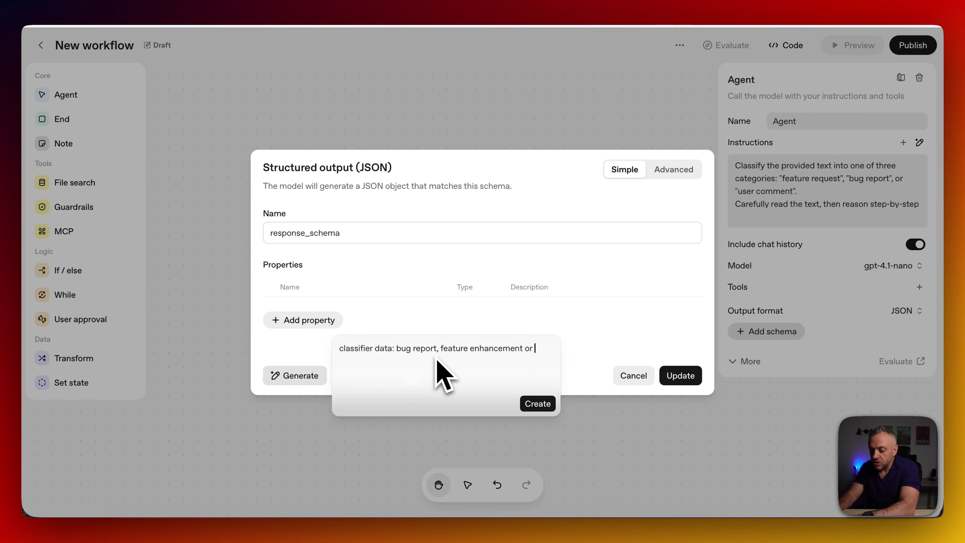
pyautogui.write('nt')
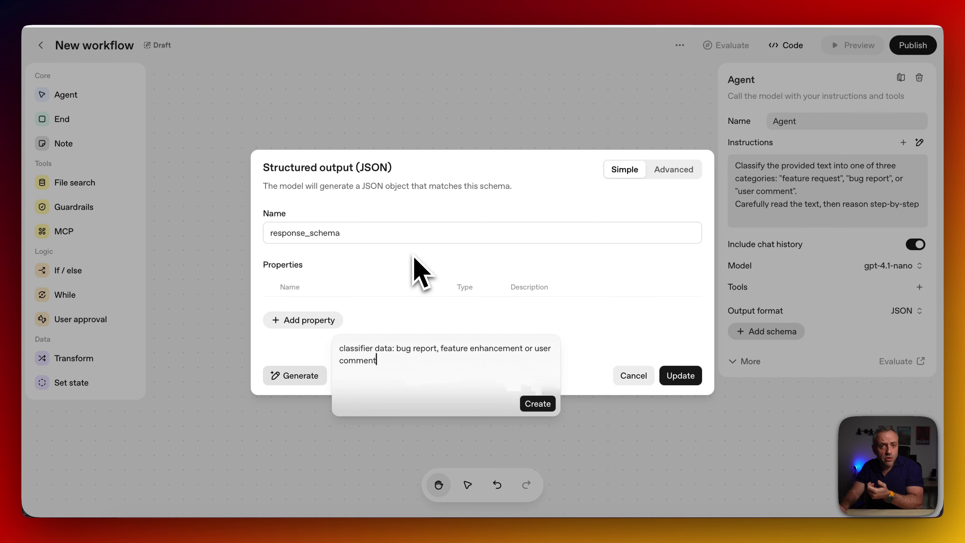
pyautogui.click(537, 403)
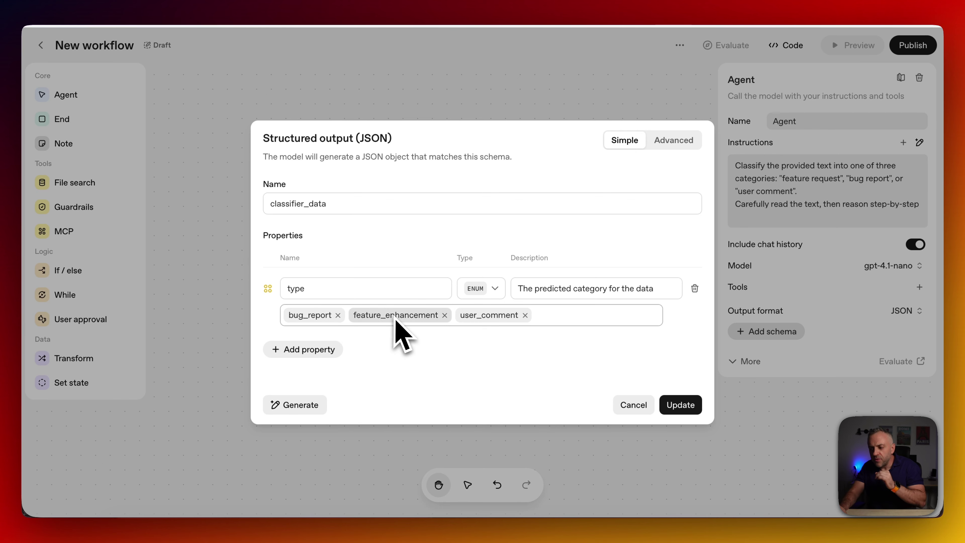
pyautogui.click(686, 404)
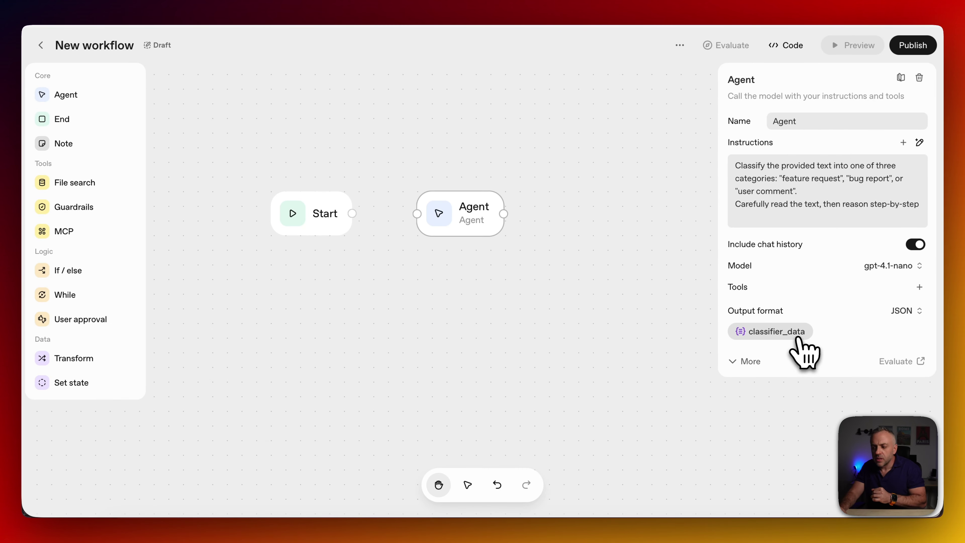
# Review the classifier_data schema's properties and its raw JSON definition.
pyautogui.click(794, 334)
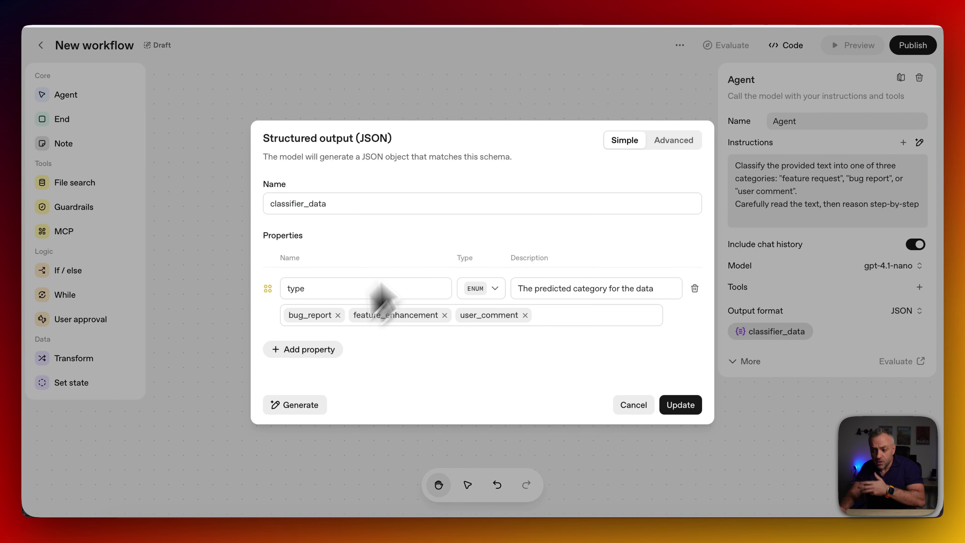
pyautogui.click(680, 142)
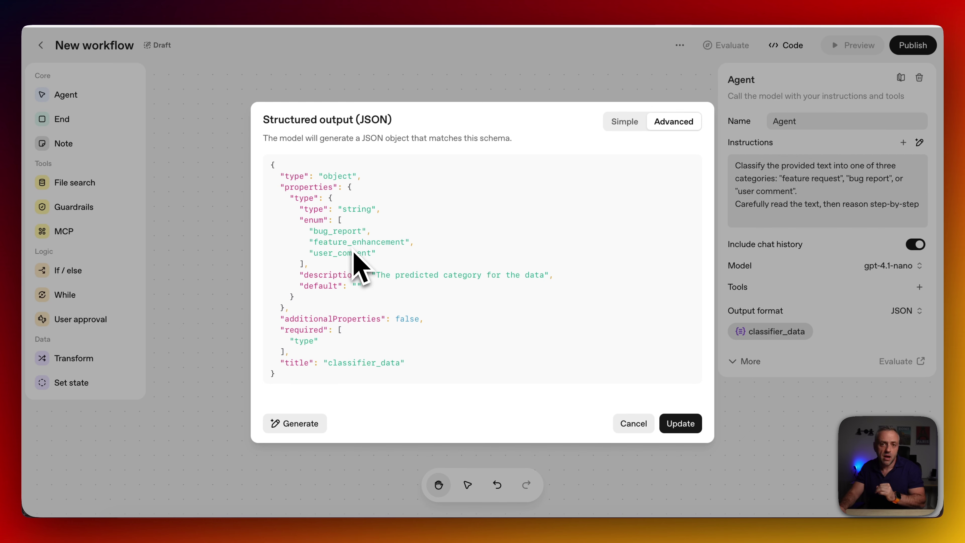
pyautogui.click(679, 423)
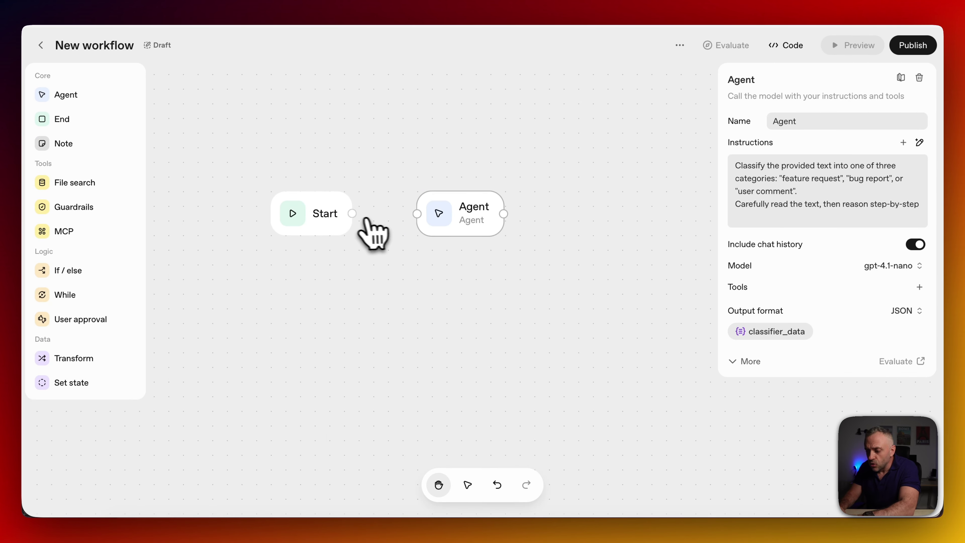
# Connect Start to the Agent, add an If / else node after it, and link the Agent to that node.
pyautogui.moveTo(353, 214); pyautogui.dragTo(452, 212)
pyautogui.moveTo(84, 281); pyautogui.dragTo(579, 173)
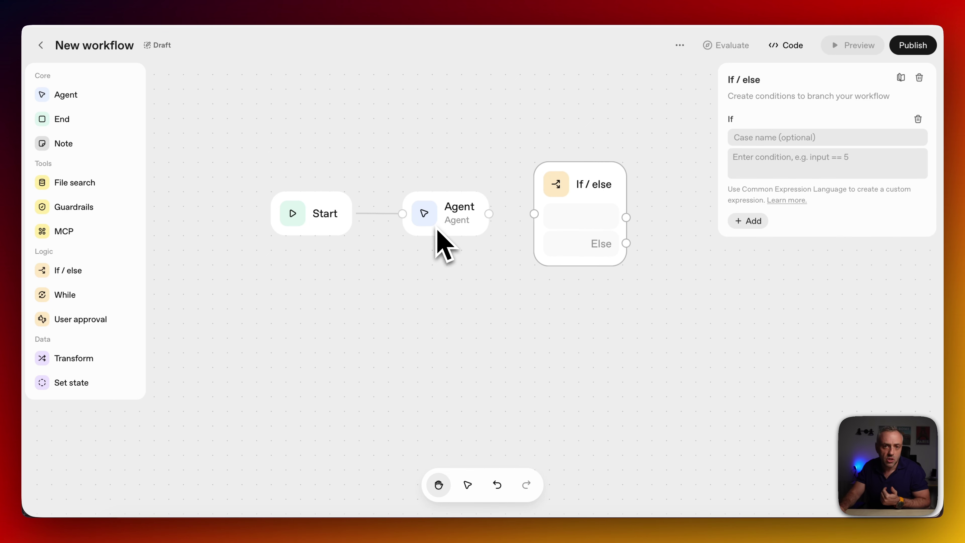
pyautogui.moveTo(489, 213); pyautogui.dragTo(535, 214)
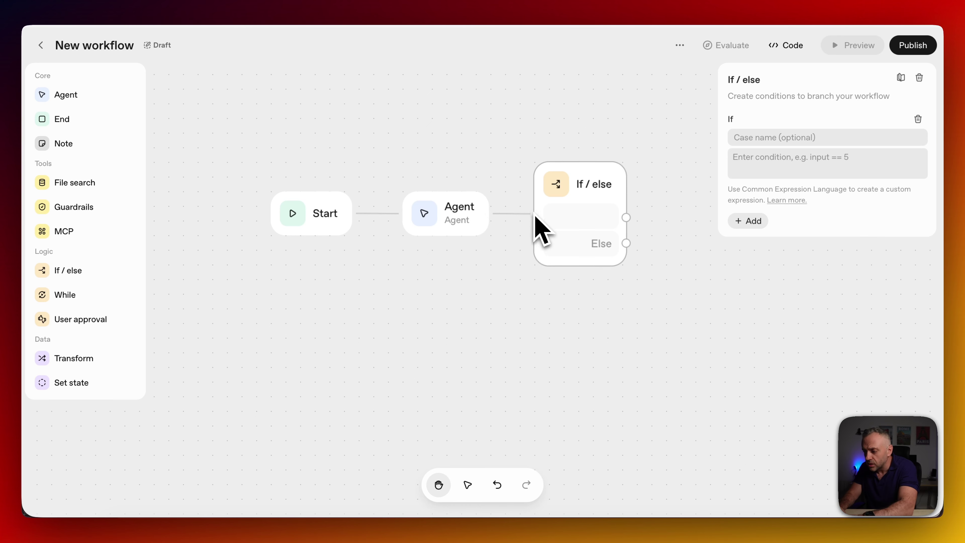
# Set the If / else node's first condition to input.output_parsed.type == "bug report", using the Agent's parsed type output.
pyautogui.click(775, 137)
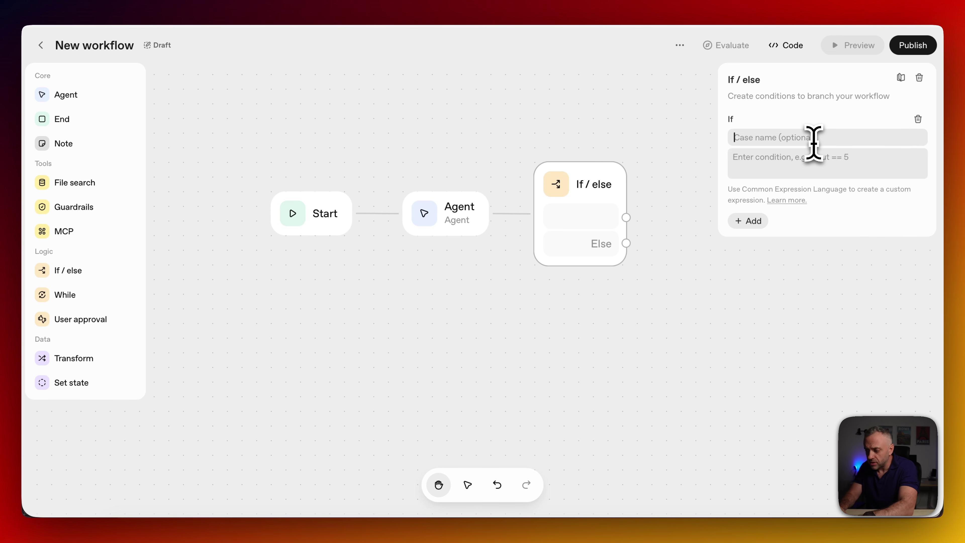
pyautogui.click(471, 226)
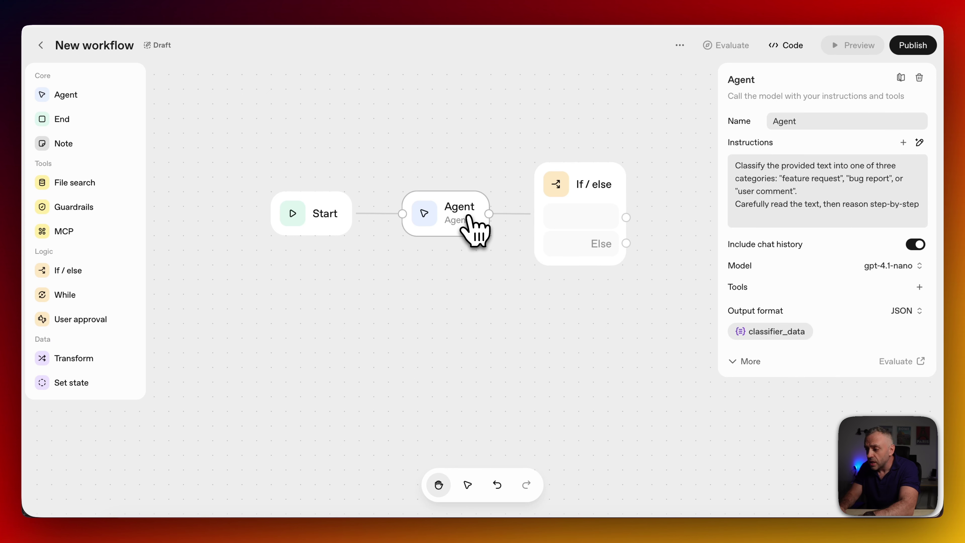
pyautogui.click(614, 196)
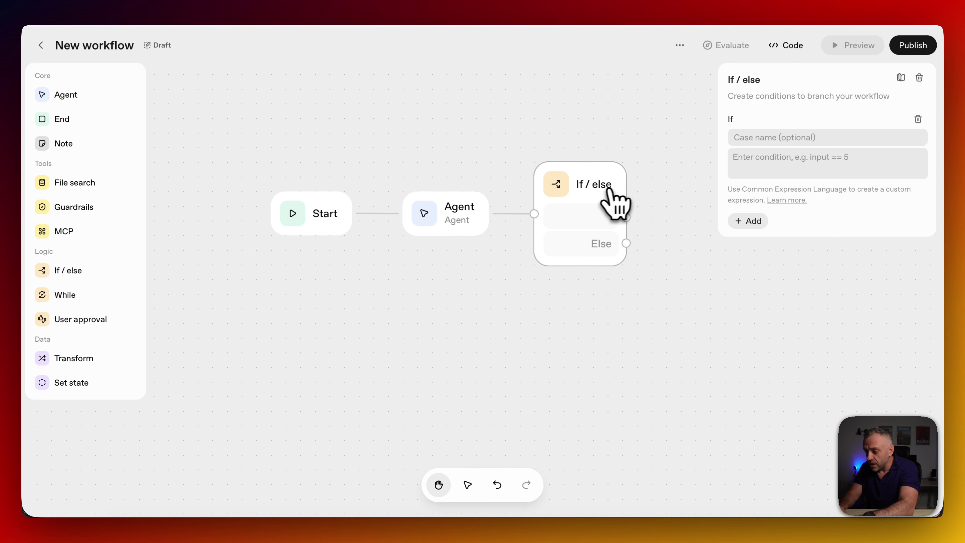
pyautogui.click(761, 158)
pyautogui.click(775, 135)
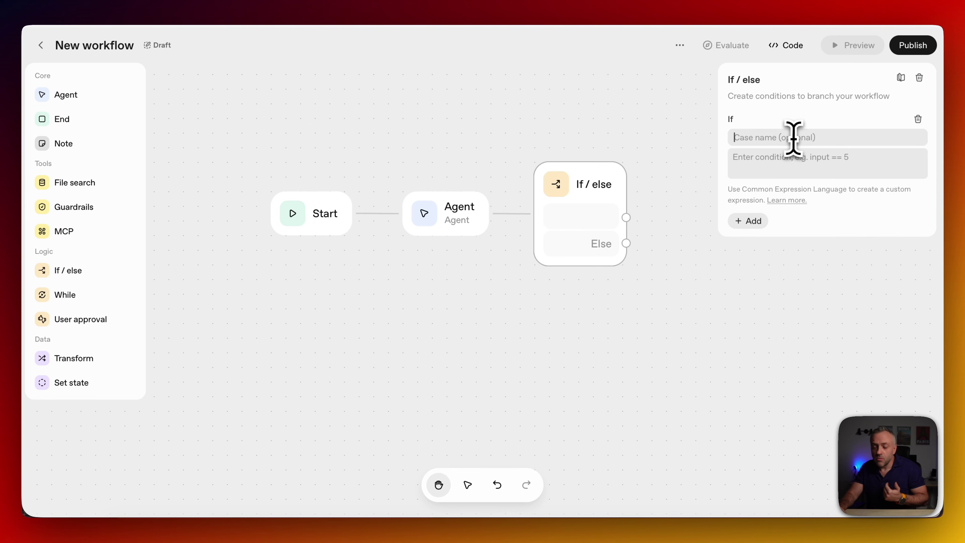
pyautogui.click(759, 163)
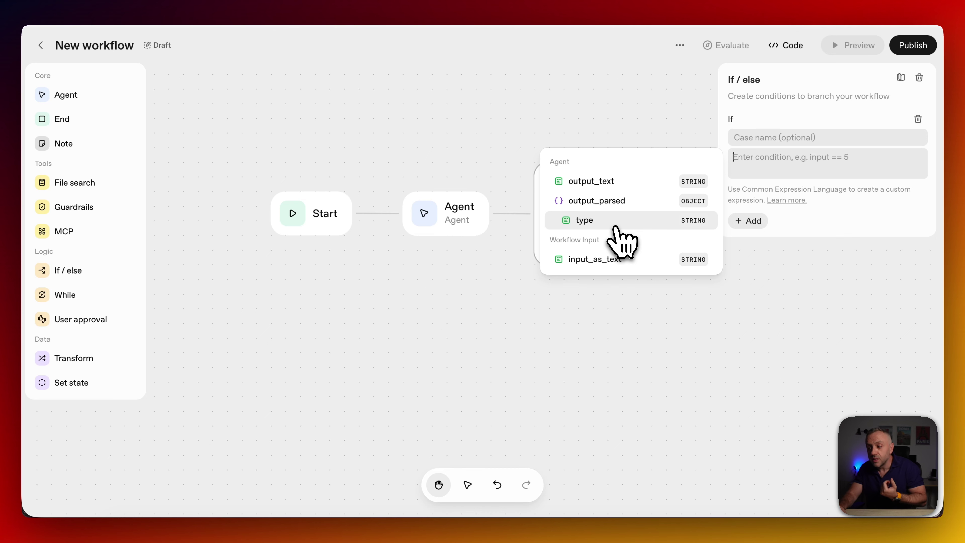
pyautogui.click(633, 224)
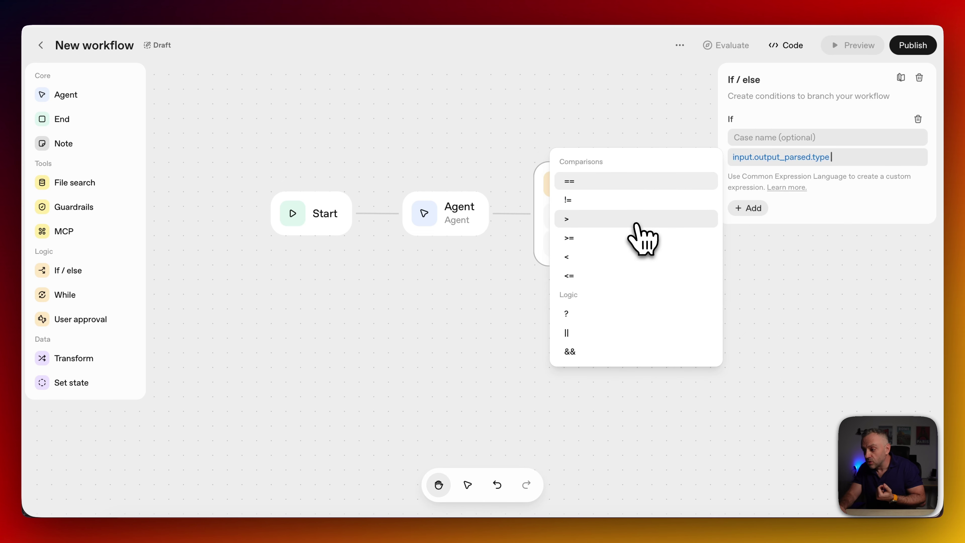
pyautogui.write('=')
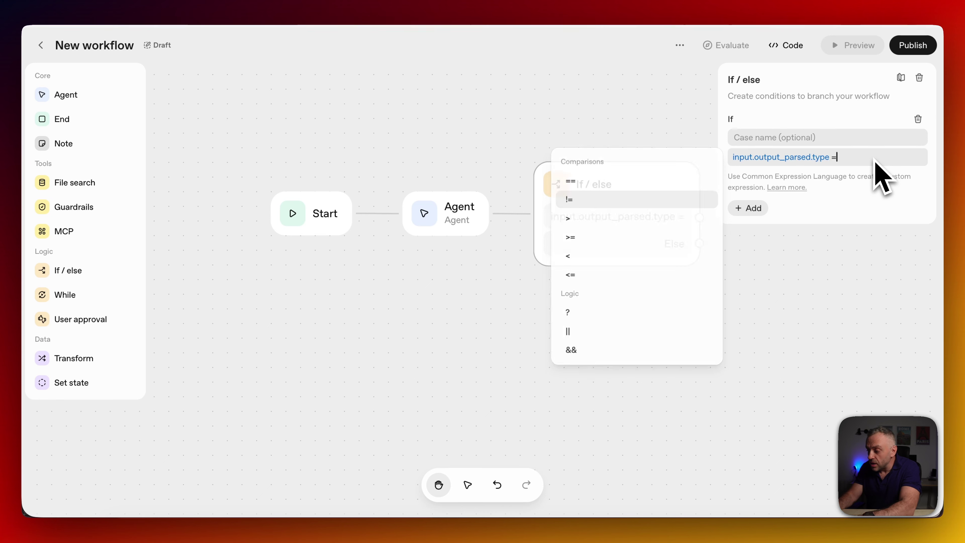
pyautogui.write('= ')
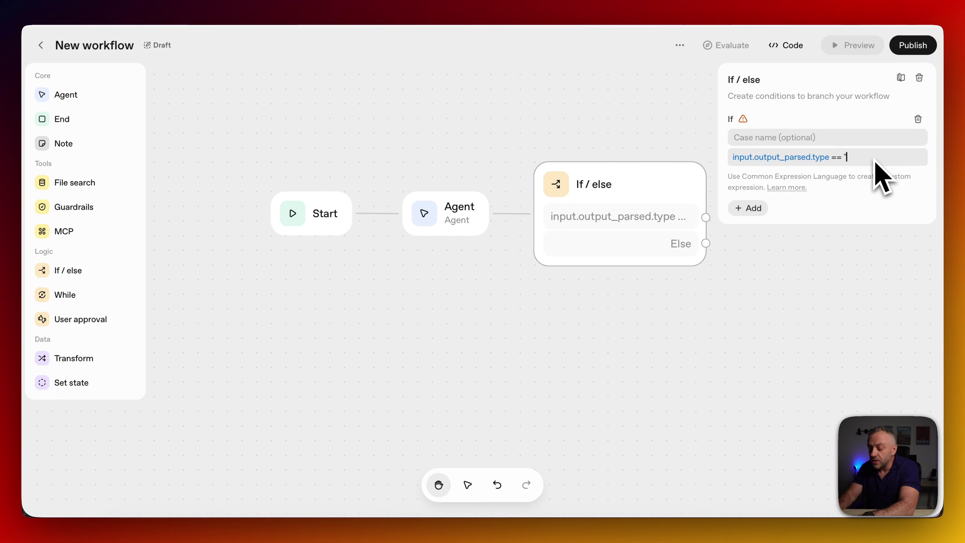
pyautogui.write('"bug report"')
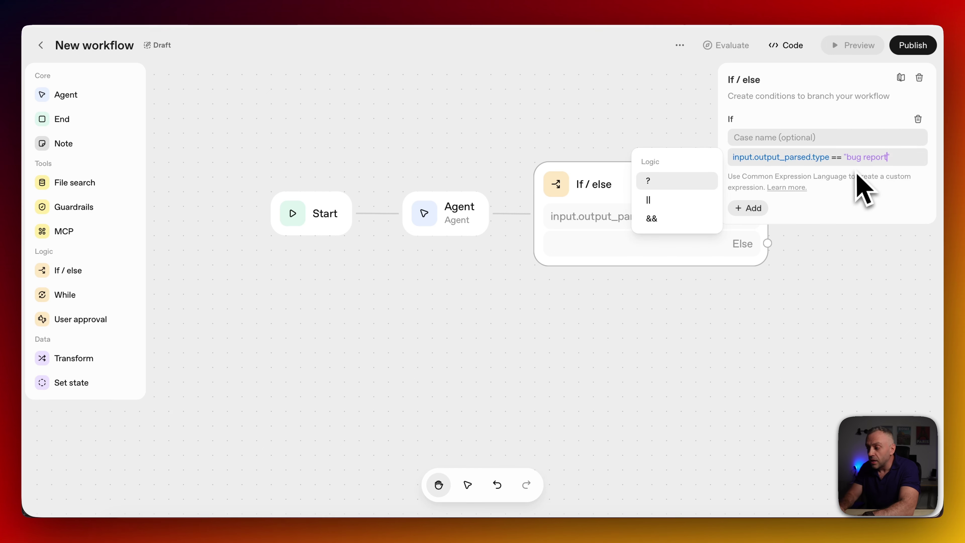
pyautogui.click(873, 186)
# Add an Else if case by copying the first condition and changing its comparison value to "enhacement".
pyautogui.tripleClick(906, 159)
pyautogui.hotkey('ctrl', 'c')
pyautogui.click(877, 193)
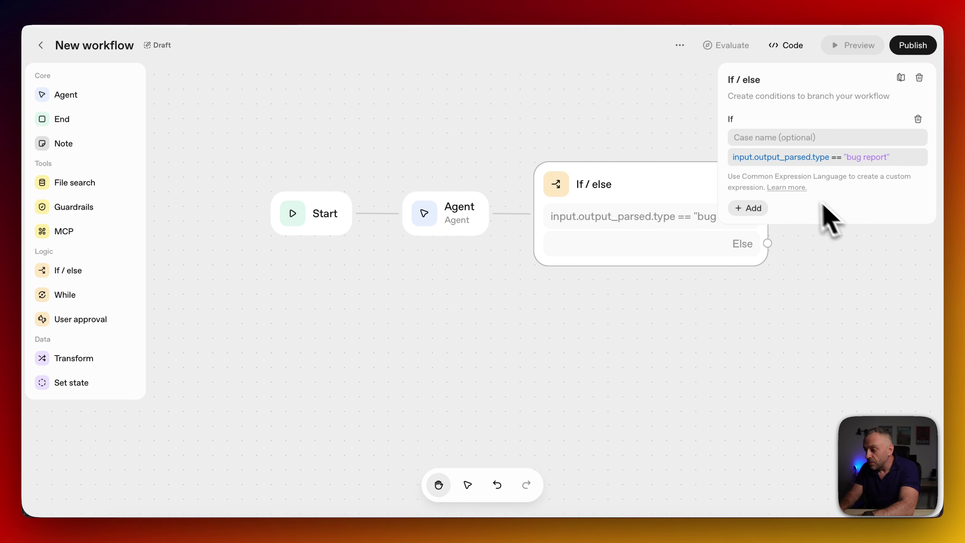
pyautogui.click(748, 208)
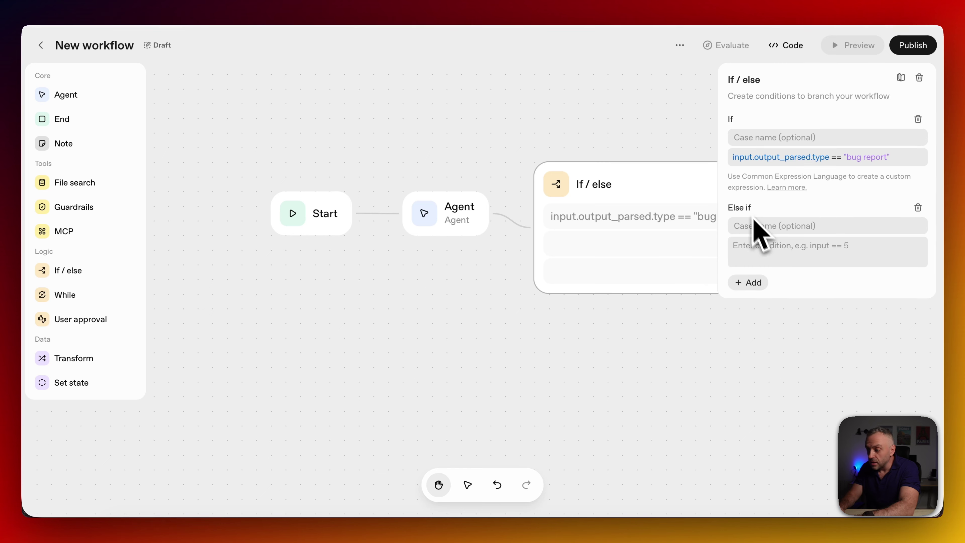
pyautogui.click(771, 245)
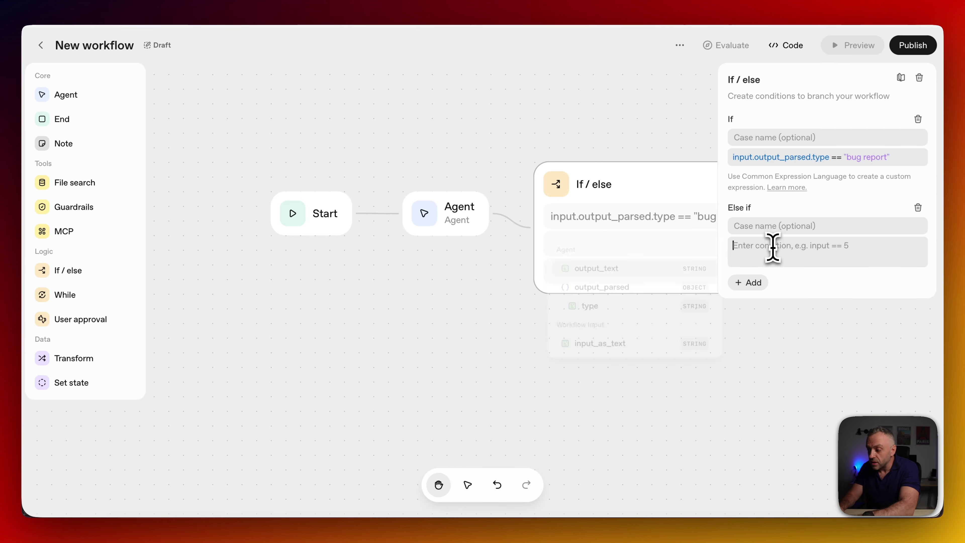
pyautogui.hotkey('ctrl', 'v')
pyautogui.moveTo(877, 246); pyautogui.dragTo(847, 245)
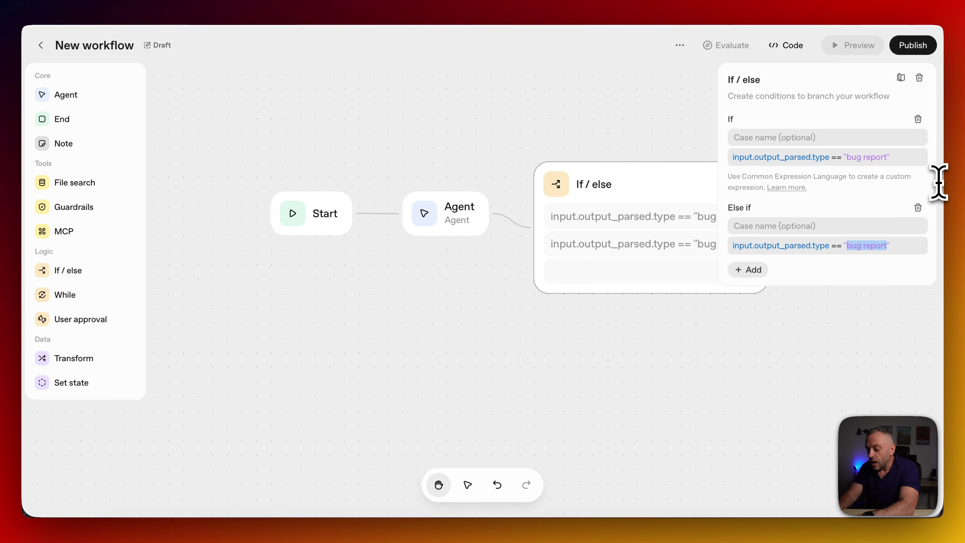
pyautogui.write('enhacement')
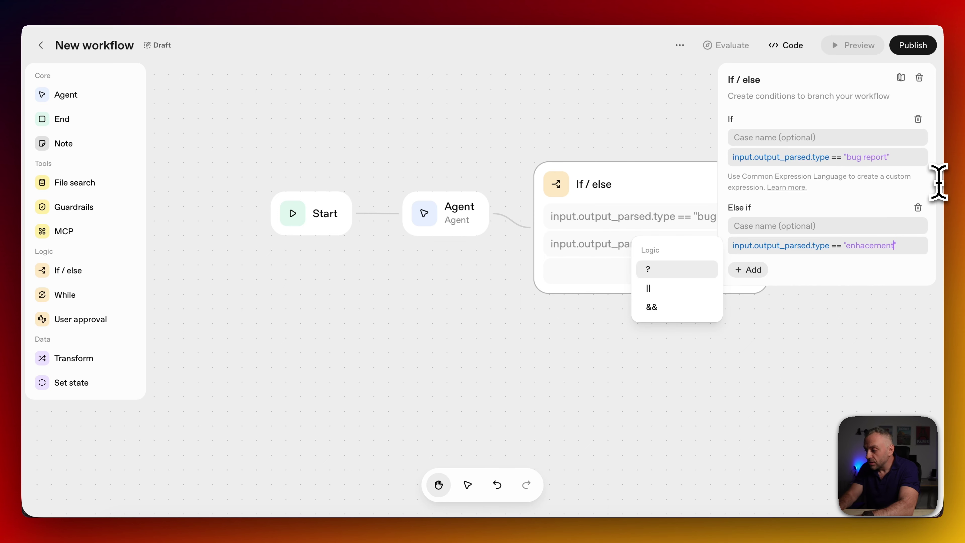
# Check the type values in the Agent's classifier_data schema and set the Else if comparison value to "feature enhancement".
pyautogui.click(444, 220)
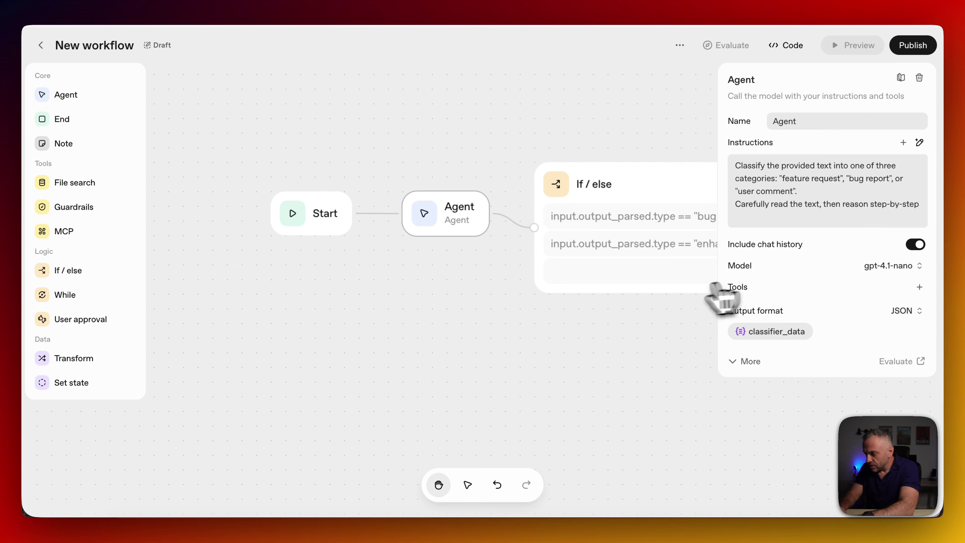
pyautogui.click(794, 331)
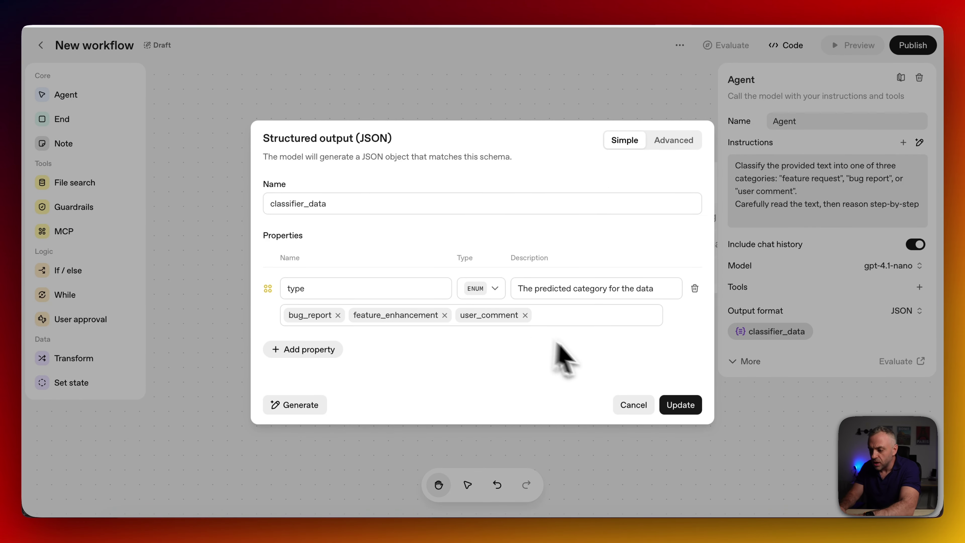
pyautogui.click(635, 404)
pyautogui.click(642, 245)
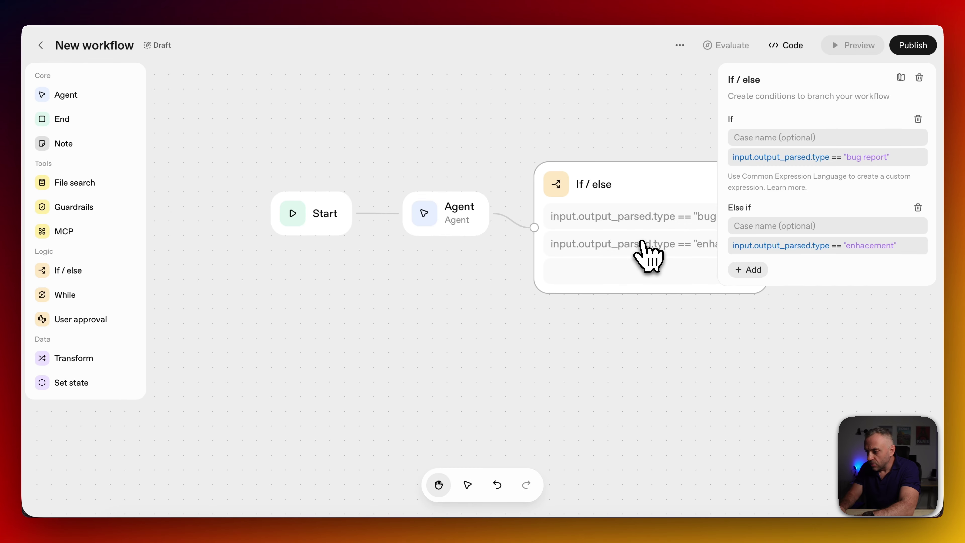
pyautogui.doubleClick(862, 246)
pyautogui.write('feature enhancement')
# Add three new Agent nodes to the canvas after the If / else node.
pyautogui.moveTo(638, 324); pyautogui.dragTo(415, 325)
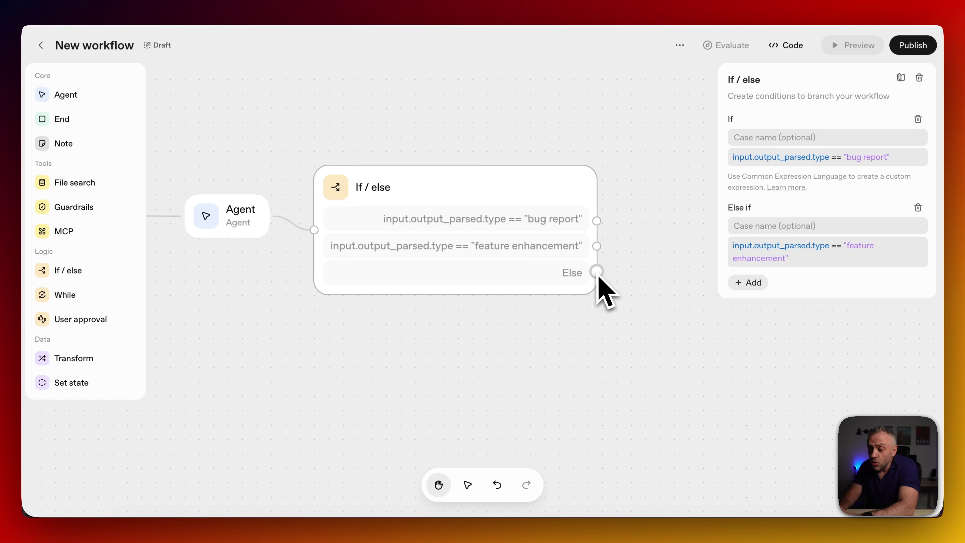
pyautogui.moveTo(578, 341); pyautogui.dragTo(496, 341)
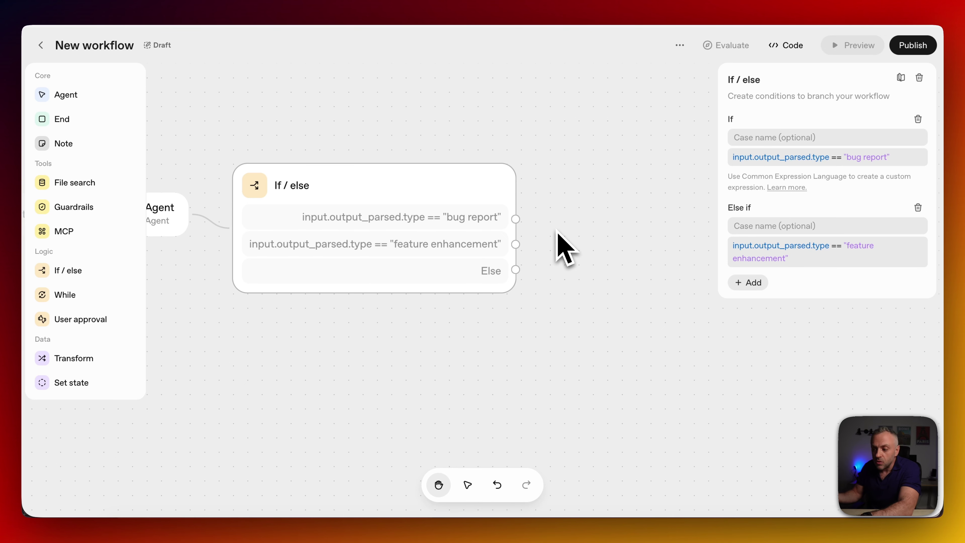
pyautogui.moveTo(91, 101); pyautogui.dragTo(630, 187)
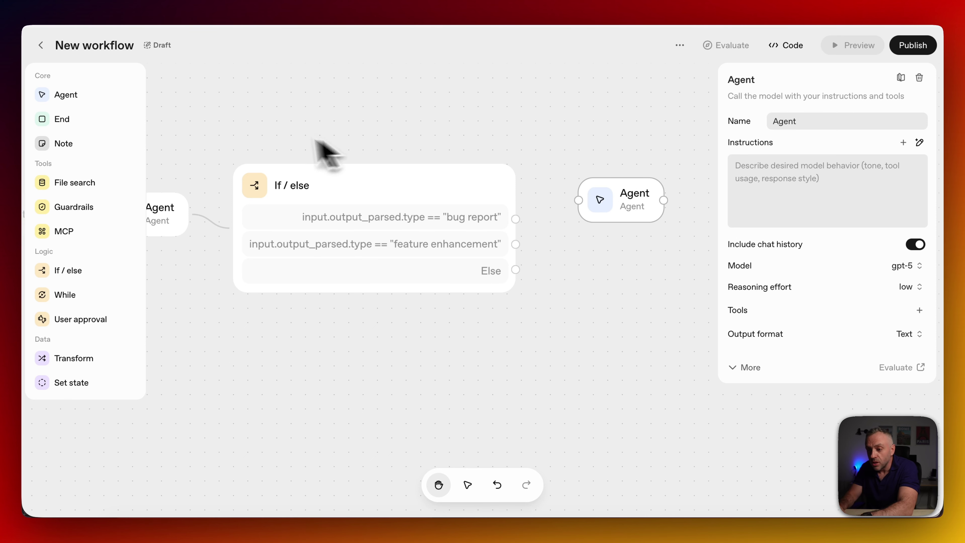
pyautogui.moveTo(81, 97); pyautogui.dragTo(635, 406)
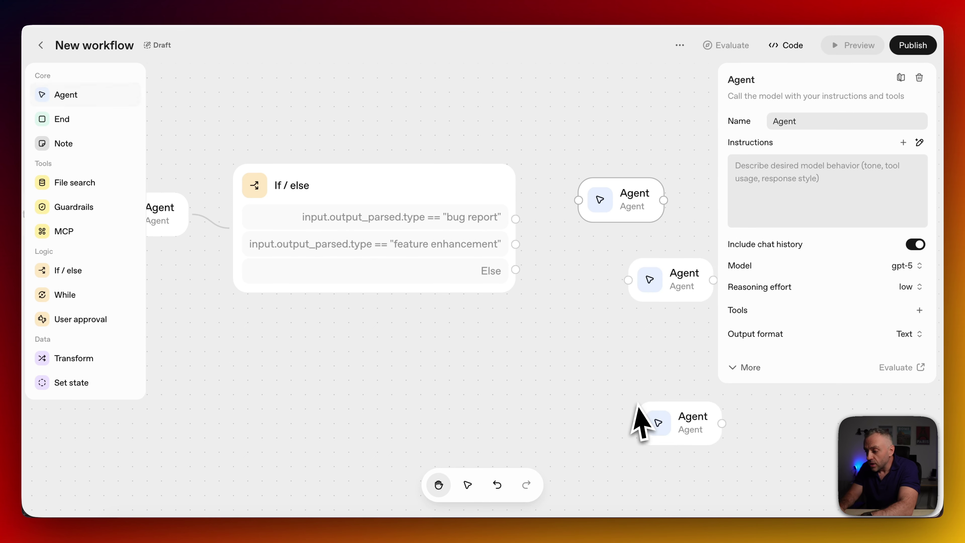
# Stack the three new Agents in a column and connect the bug report, feature enhancement and Else outputs to one each.
pyautogui.moveTo(623, 199); pyautogui.dragTo(638, 173)
pyautogui.moveTo(515, 219); pyautogui.dragTo(653, 181)
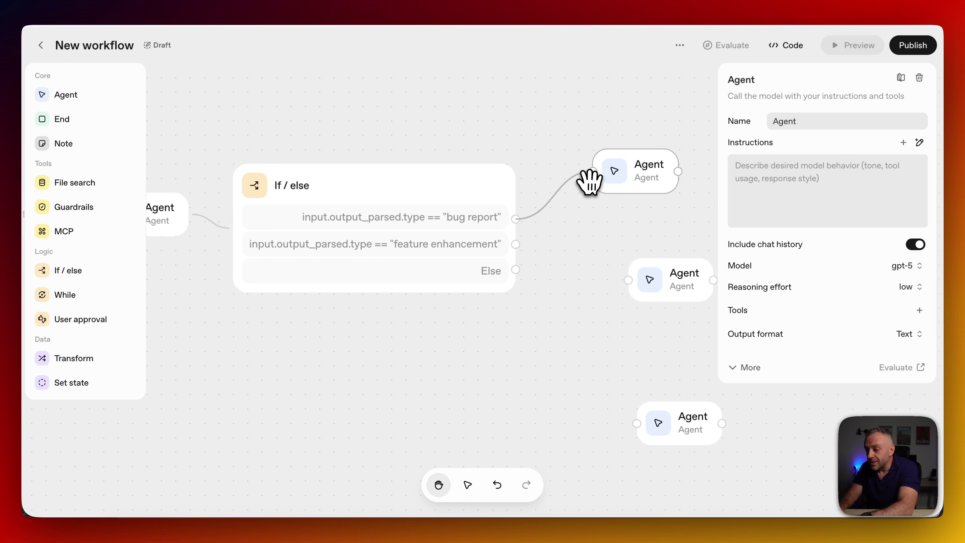
pyautogui.click(644, 185)
pyautogui.moveTo(667, 290); pyautogui.dragTo(631, 253)
pyautogui.moveTo(516, 245); pyautogui.dragTo(591, 246)
pyautogui.moveTo(666, 423); pyautogui.dragTo(622, 302)
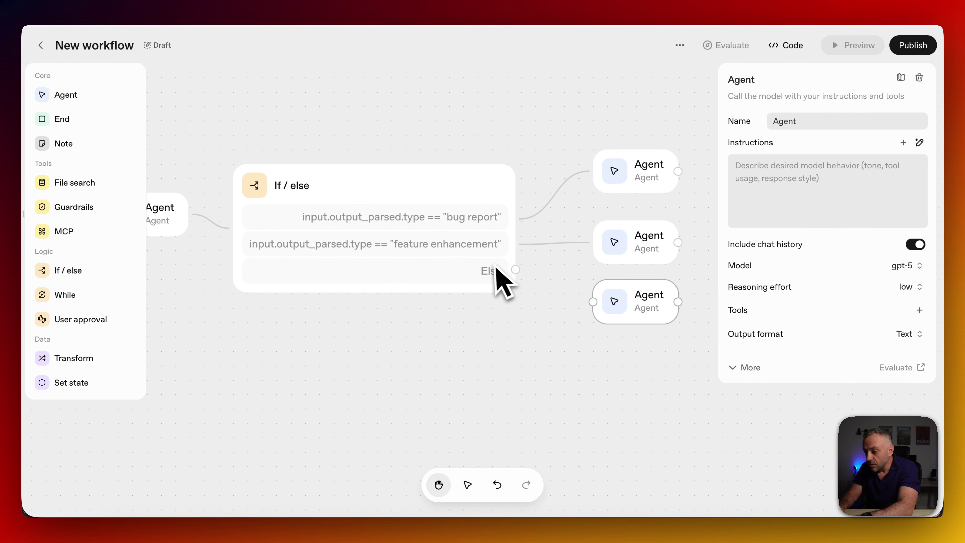
pyautogui.moveTo(516, 269); pyautogui.dragTo(593, 303)
# Set the bug report branch Agent's instructions to "Acknowledge the bug report and thank the user for the submission.".
pyautogui.click(632, 180)
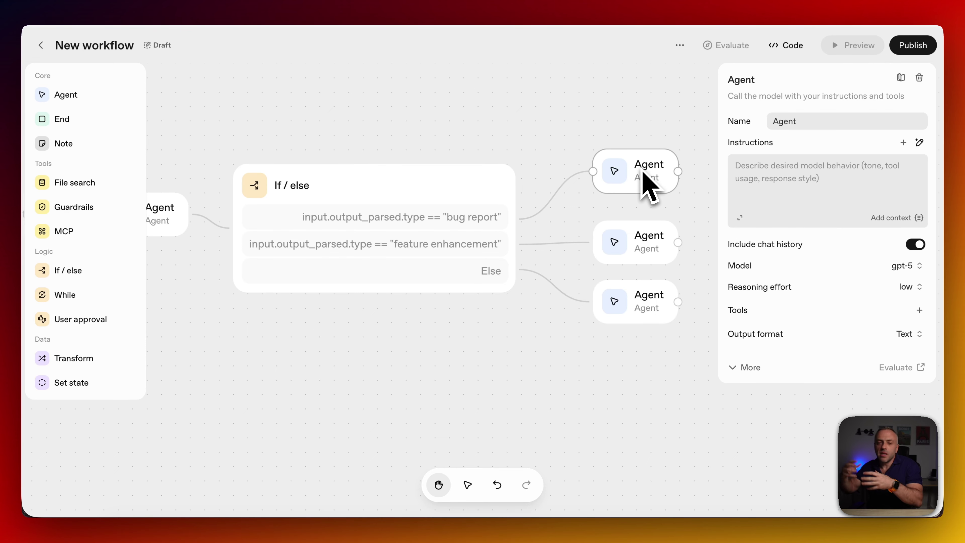
pyautogui.click(759, 173)
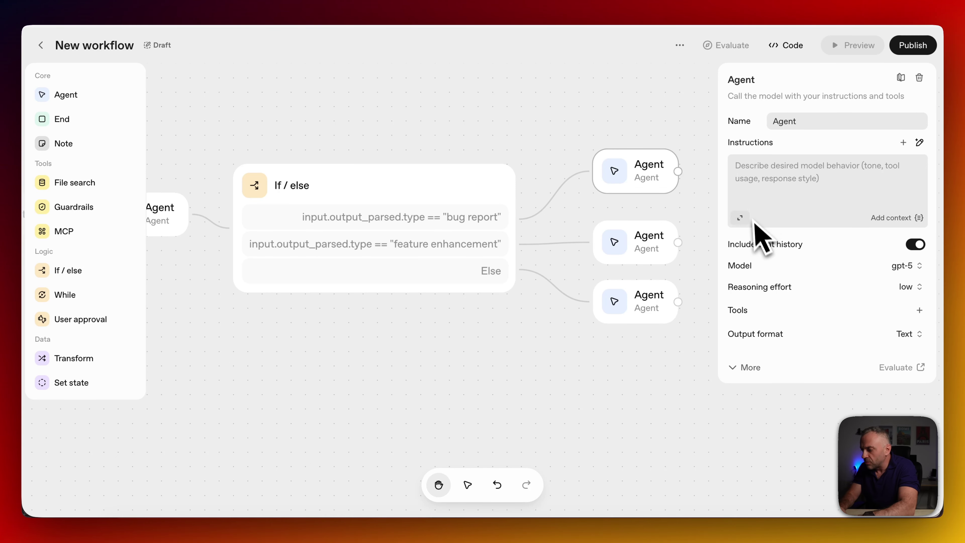
pyautogui.write('Acknowledge the bug report and thank the user for the submis')
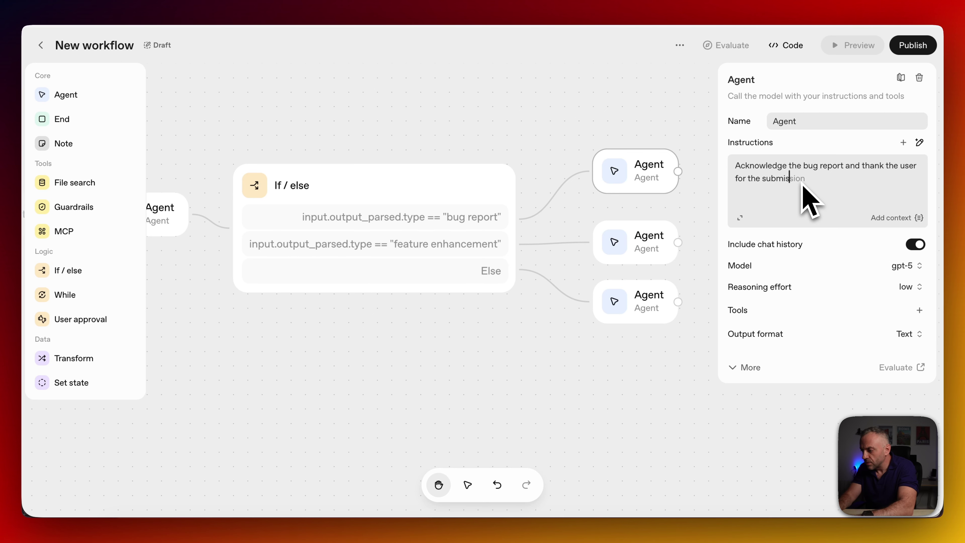
# Reuse the bug report instructions in the feature enhancement branch Agent, replacing "bug report" with "feature enhancement".
pyautogui.press('super+a')
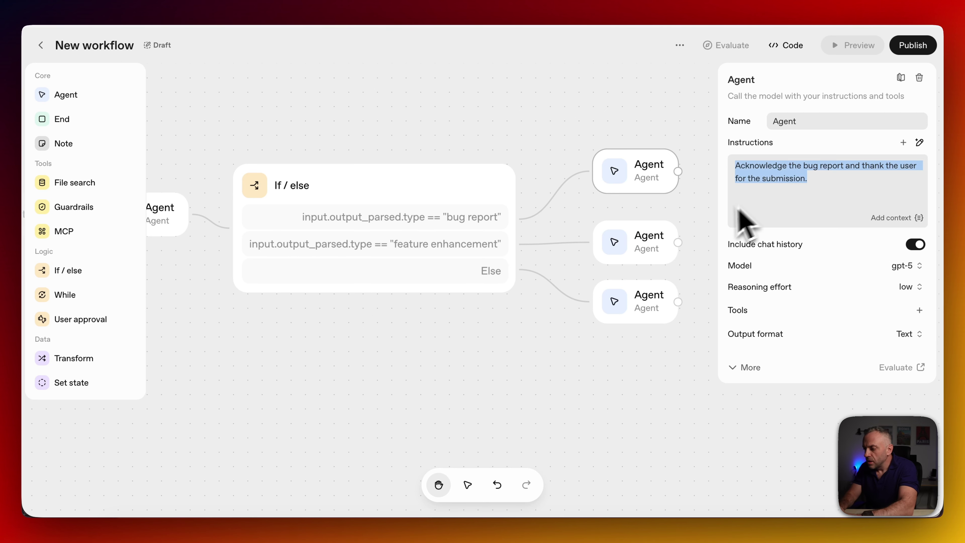
pyautogui.click(646, 248)
pyautogui.click(811, 170)
pyautogui.write('Acknowledge the bug report and thank the user for the submission')
pyautogui.moveTo(846, 167); pyautogui.dragTo(802, 168)
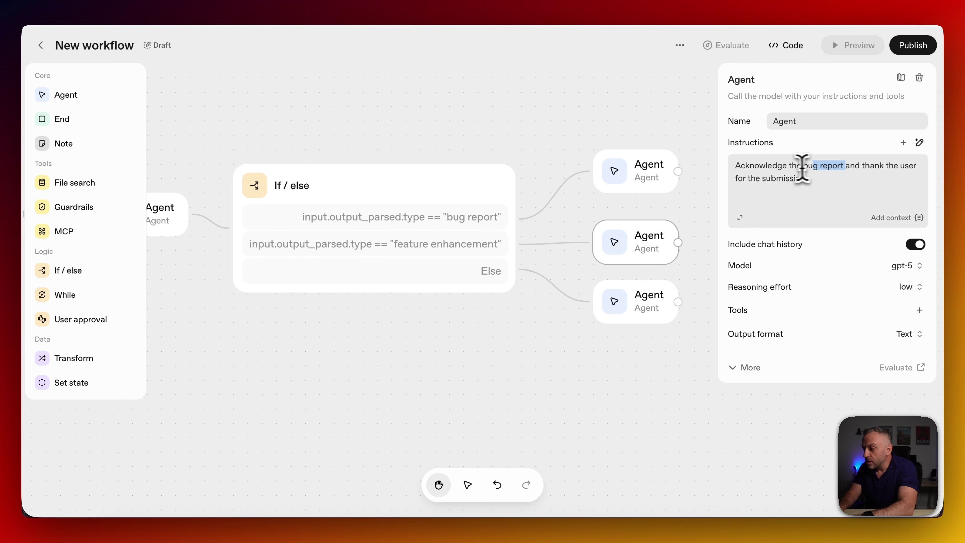
pyautogui.write('feature enhancement')
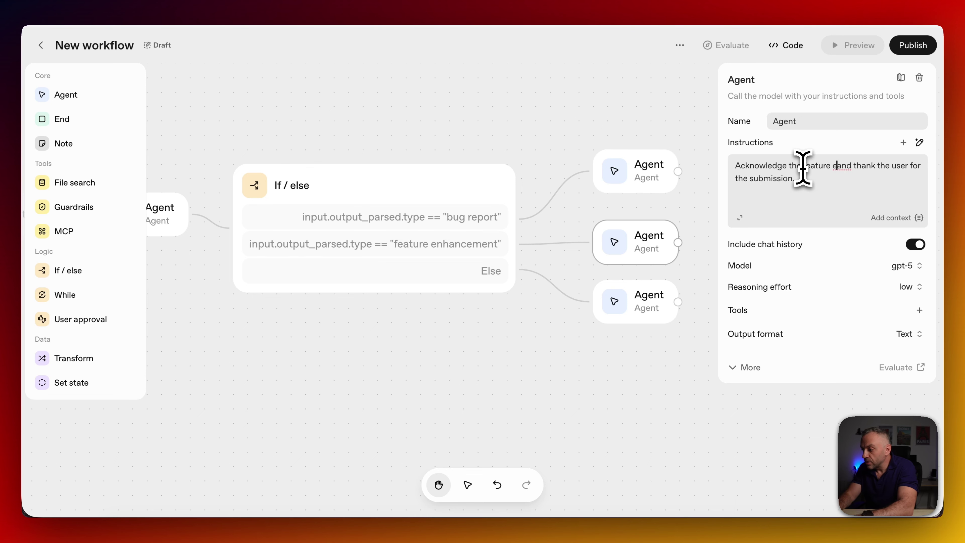
# Set the Else branch Agent's instructions to "Acknowledge the user's comment and thank the user for the submission.".
pyautogui.click(648, 310)
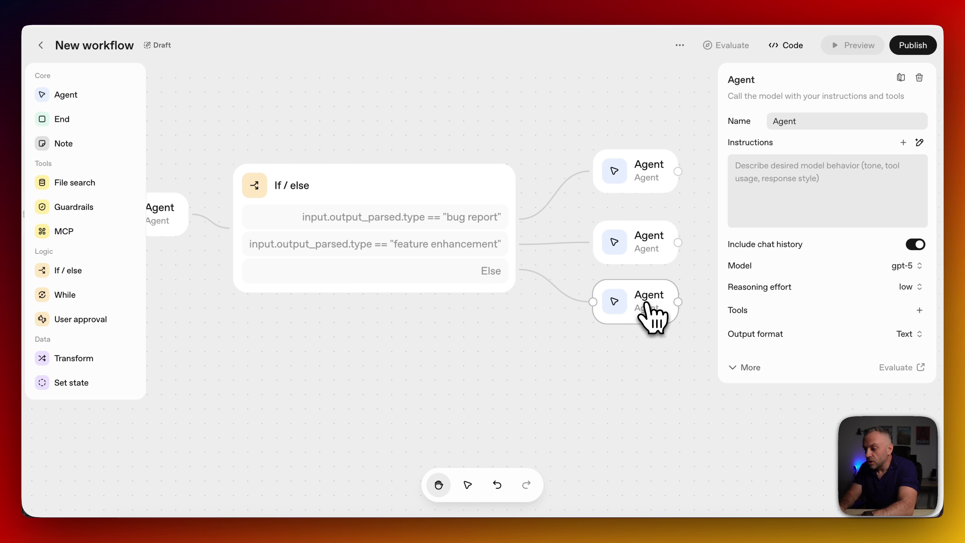
pyautogui.click(804, 181)
pyautogui.write('Acknowledge the bug report and thank the user for the submission.')
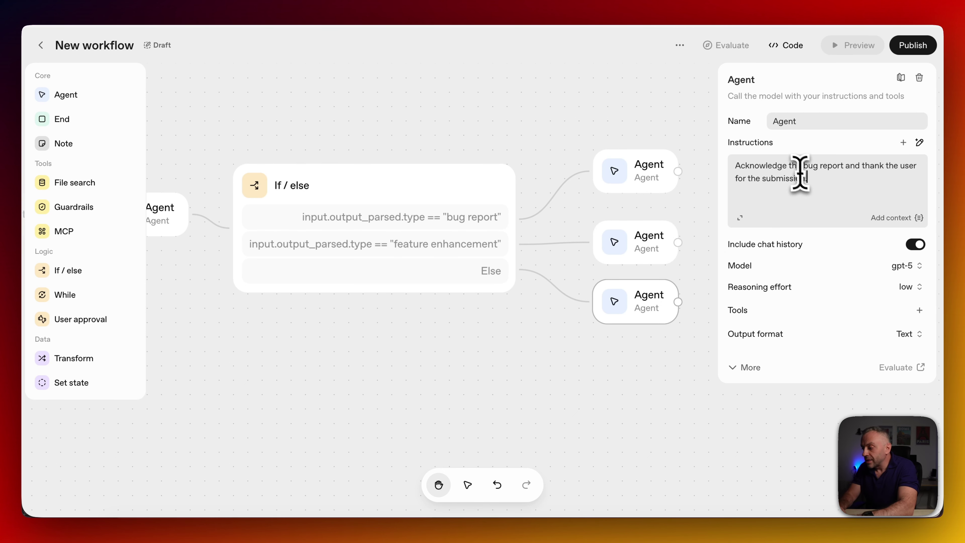
pyautogui.moveTo(789, 166); pyautogui.dragTo(843, 171)
pyautogui.write("the user's")
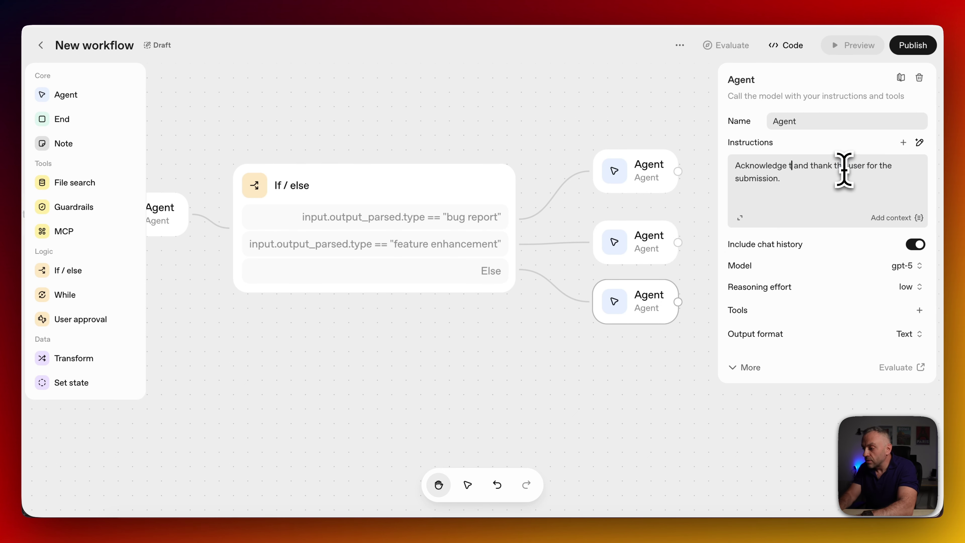
pyautogui.write(' comment')
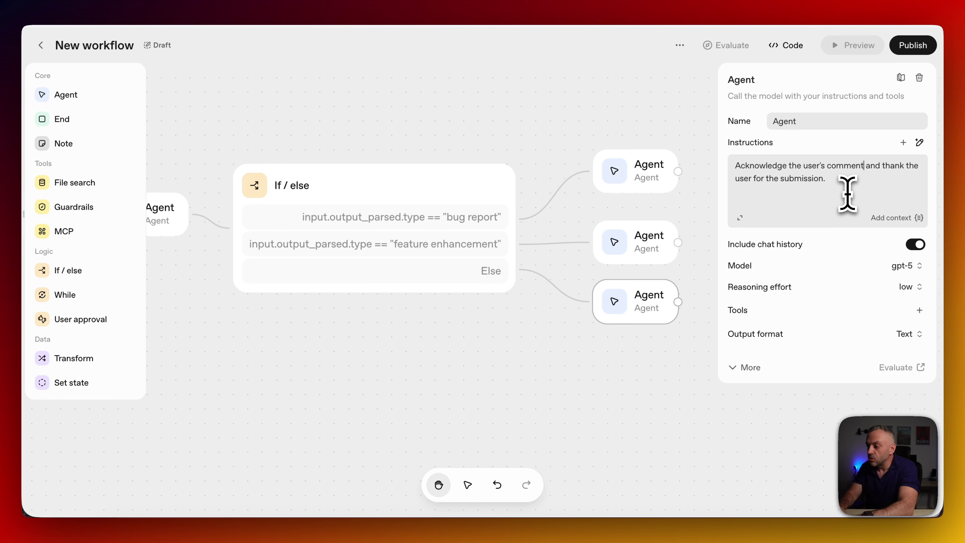
# Add three End nodes, connect one to each branch Agent, and align them in a column.
pyautogui.moveTo(652, 122); pyautogui.dragTo(461, 133)
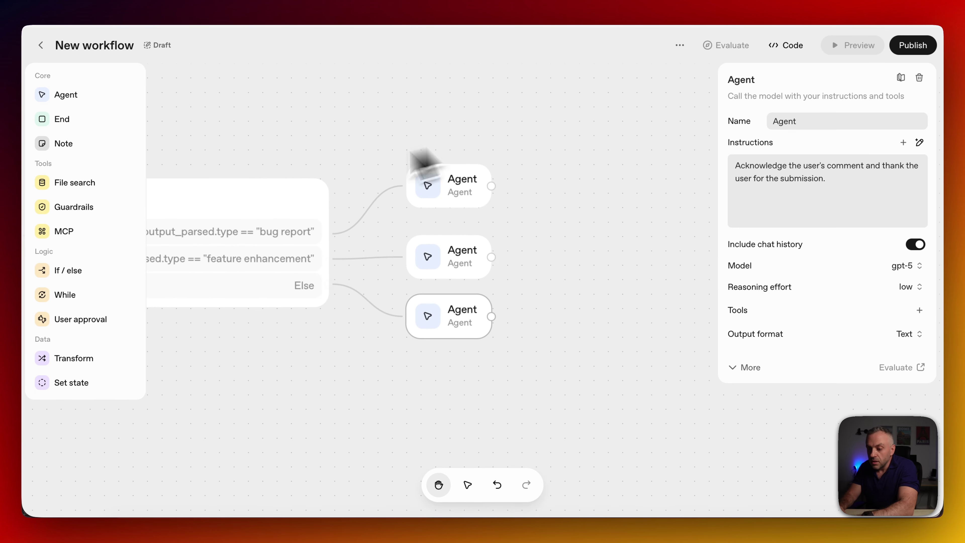
pyautogui.moveTo(72, 121); pyautogui.dragTo(662, 215)
pyautogui.moveTo(492, 186); pyautogui.dragTo(598, 186)
pyautogui.moveTo(73, 119); pyautogui.dragTo(579, 270)
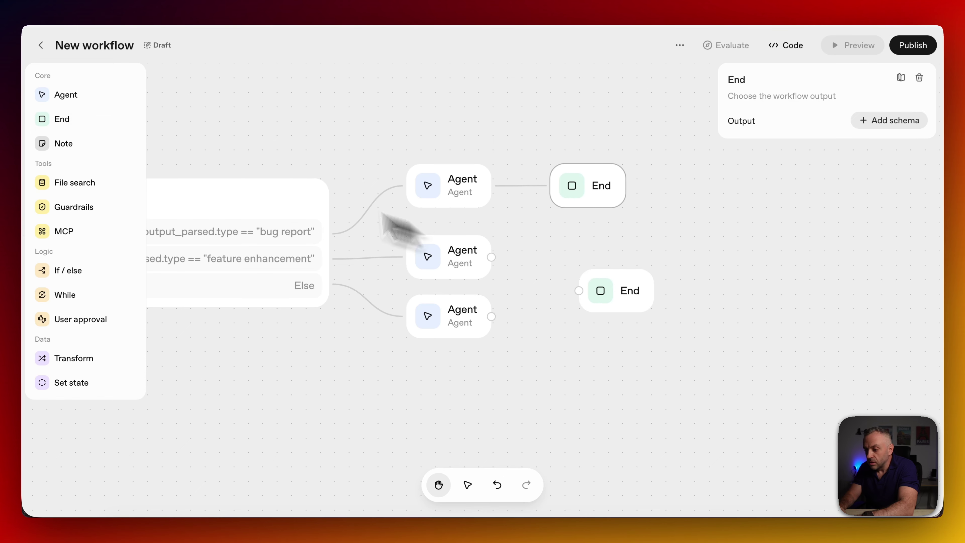
pyautogui.moveTo(103, 125); pyautogui.dragTo(585, 392)
pyautogui.moveTo(620, 310); pyautogui.dragTo(577, 281)
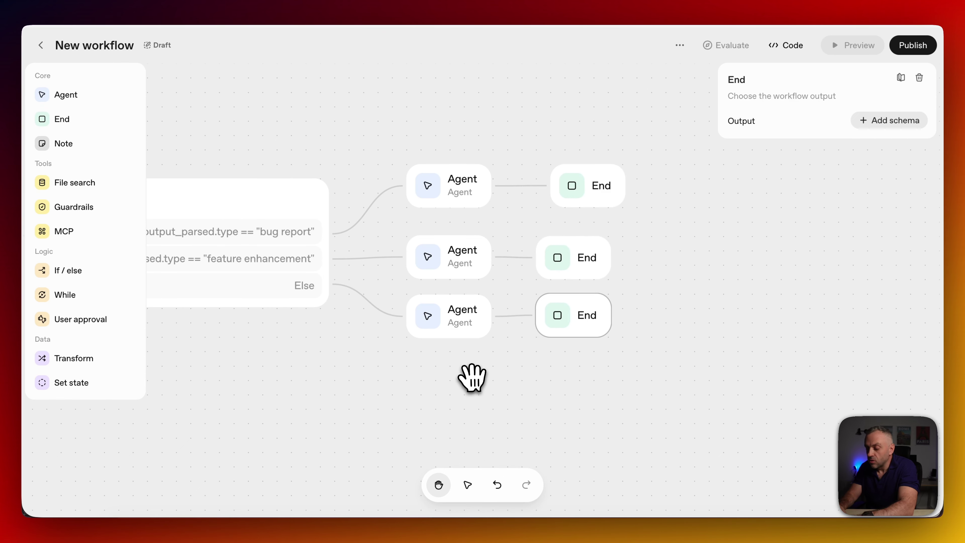
pyautogui.moveTo(472, 378); pyautogui.dragTo(718, 384)
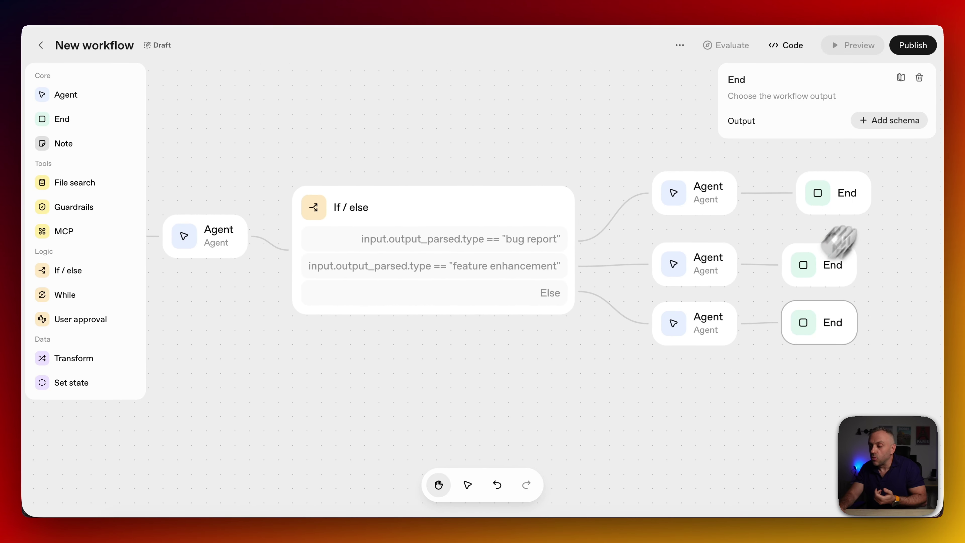
pyautogui.moveTo(863, 182); pyautogui.dragTo(850, 184)
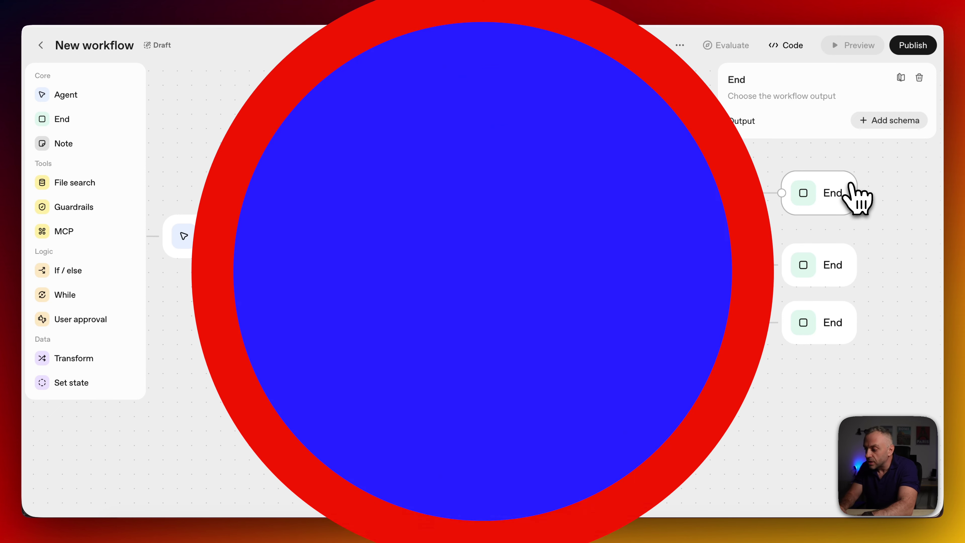
# Review the workflow from Start through the classifying Agent, including that Agent's instructions.
pyautogui.moveTo(532, 350); pyautogui.dragTo(545, 360)
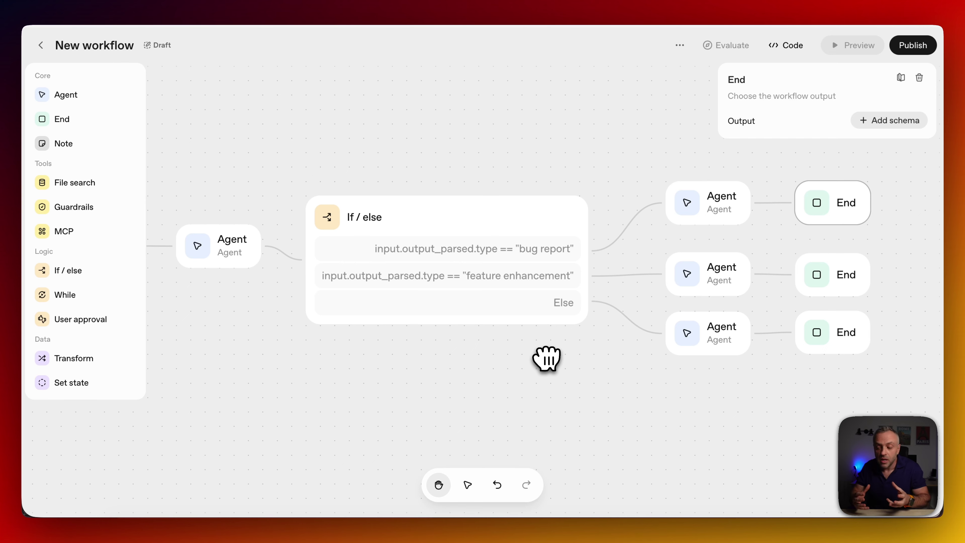
pyautogui.moveTo(420, 94); pyautogui.dragTo(609, 118)
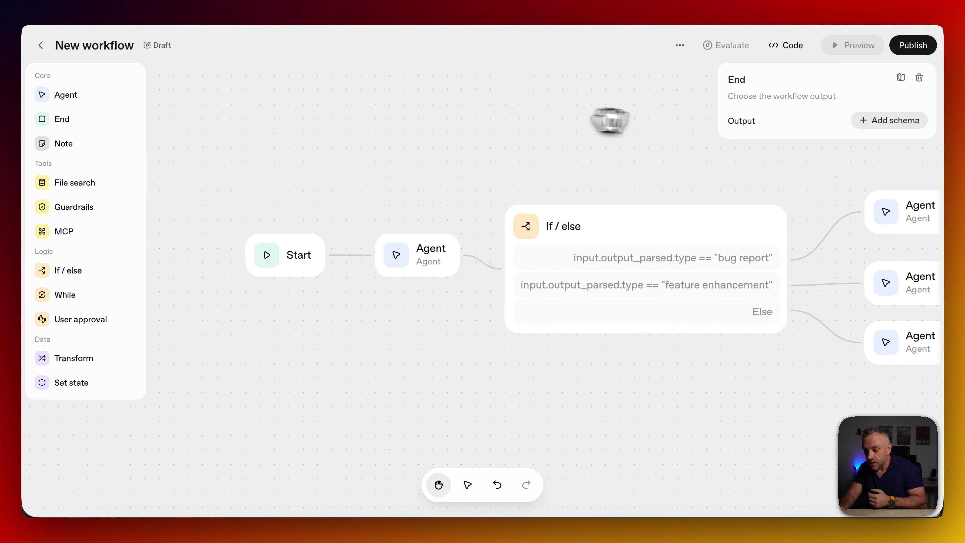
pyautogui.click(445, 257)
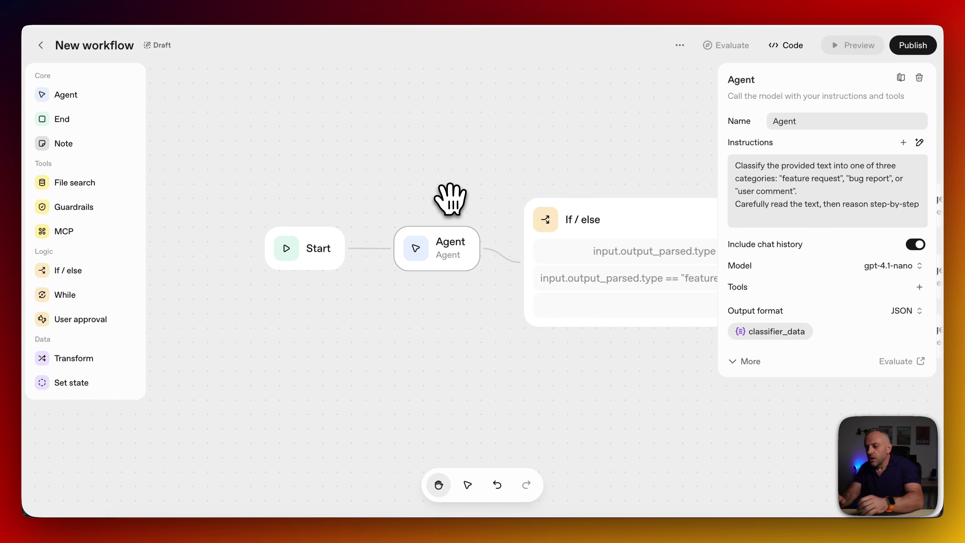
pyautogui.moveTo(479, 157); pyautogui.dragTo(400, 154)
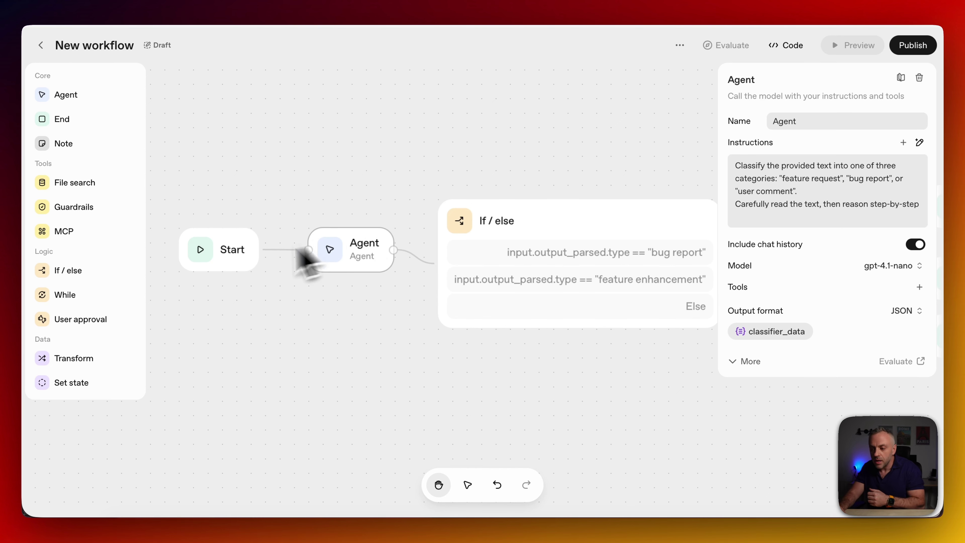
pyautogui.click(225, 261)
pyautogui.click(365, 258)
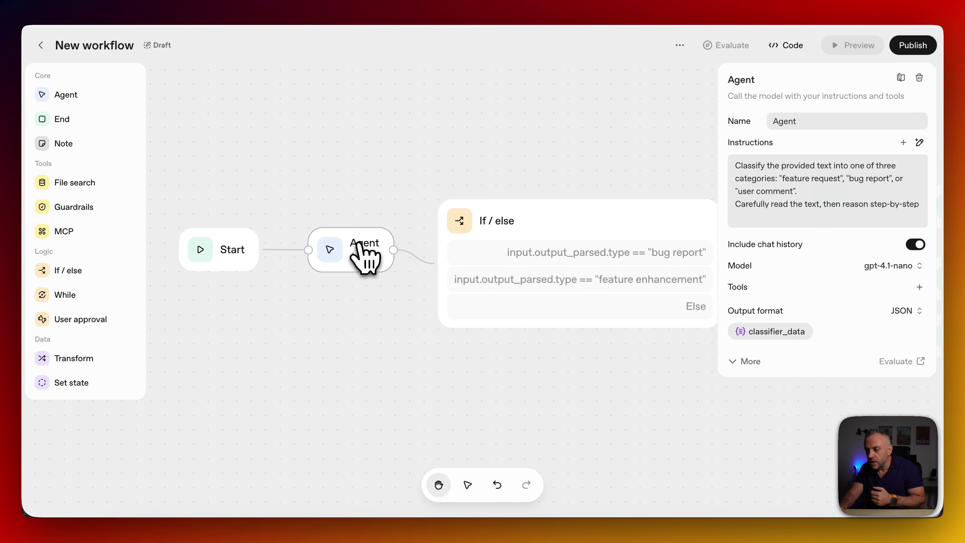
pyautogui.scroll(-2, 856, 207)
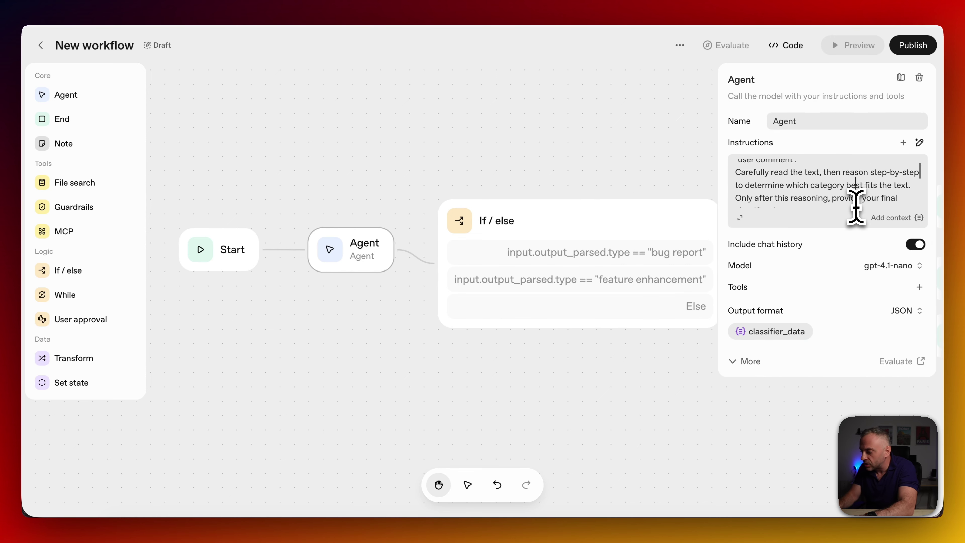
# Remove "text" after "Classify the provided" in the classifying Agent's instructions and insert the input_as_text workflow variable as context.
pyautogui.press('Up')
pyautogui.press('Up')
pyautogui.press('super+Down')
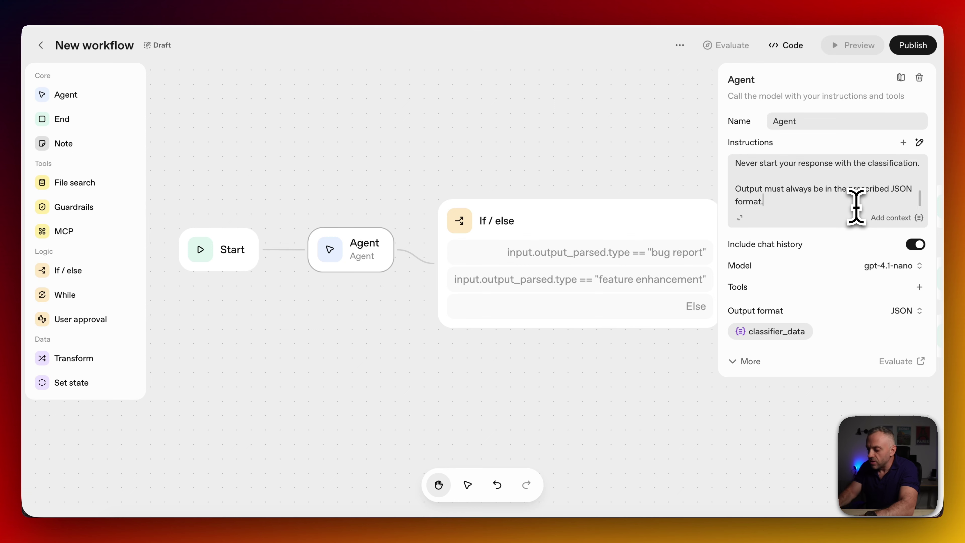
pyautogui.press('super+Up')
pyautogui.press('Return')
pyautogui.press('Return')
pyautogui.press('BackSpace')
pyautogui.press('BackSpace')
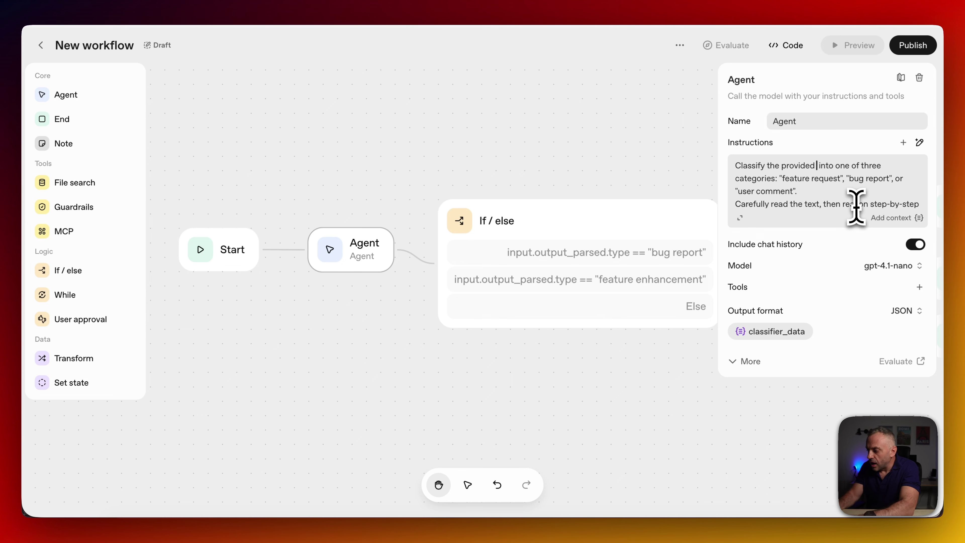
pyautogui.click(908, 217)
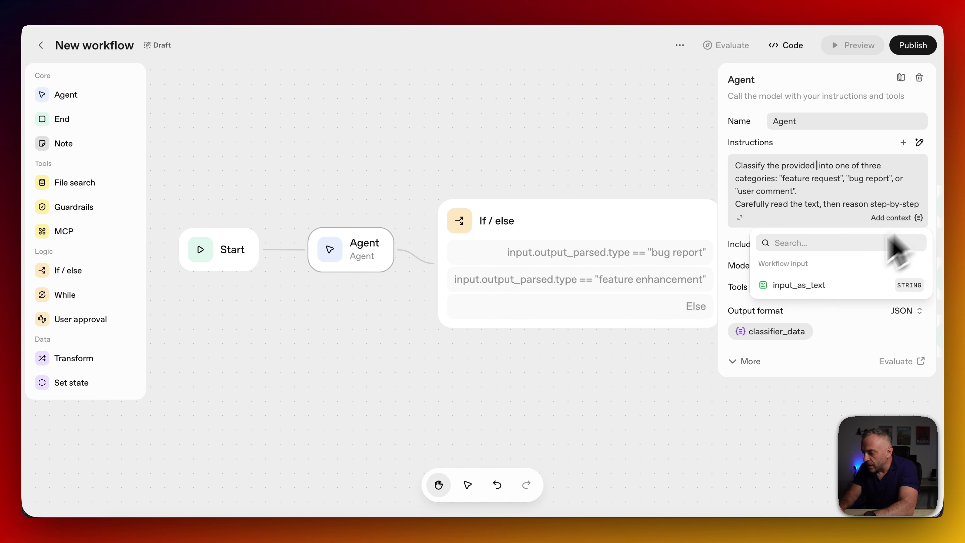
pyautogui.click(803, 294)
pyautogui.scroll(-5, 810, 187)
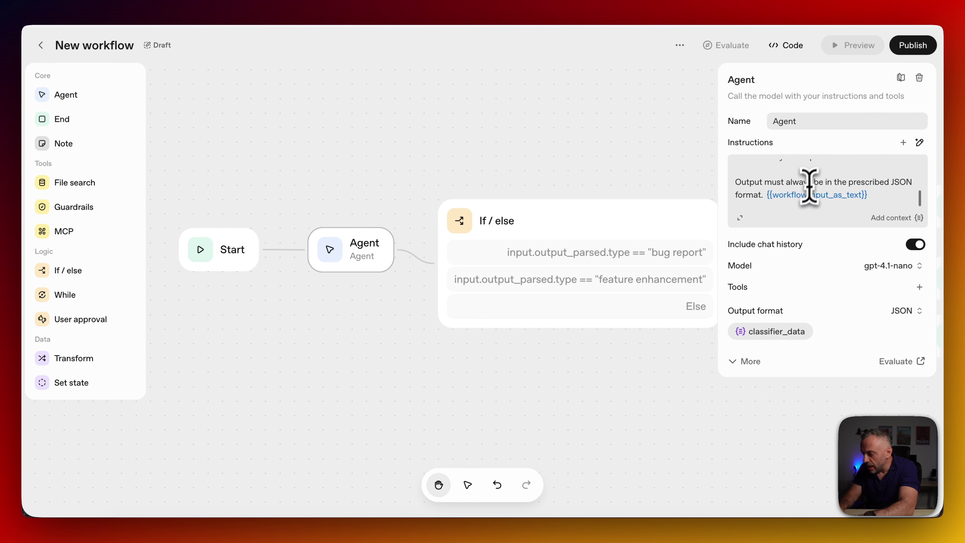
# Move the workflow.input_as_text variable into the opening sentence of the instructions, replacing "the provided" after "Classify".
pyautogui.moveTo(877, 206); pyautogui.dragTo(765, 206)
pyautogui.press('super+x')
pyautogui.scroll(10, 822, 192)
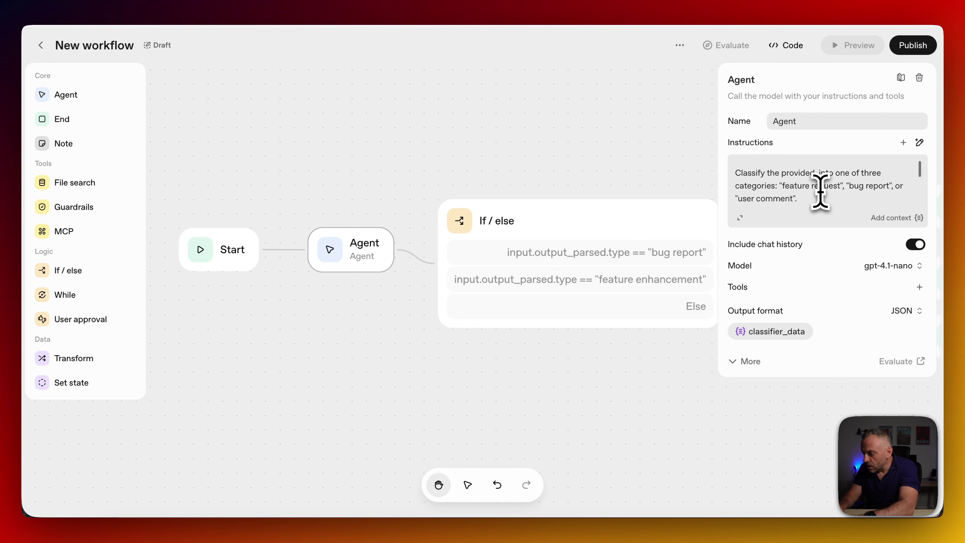
pyautogui.hotkey('alt', 'BackSpace')
pyautogui.hotkey('alt', 'BackSpace')
pyautogui.press('super+v')
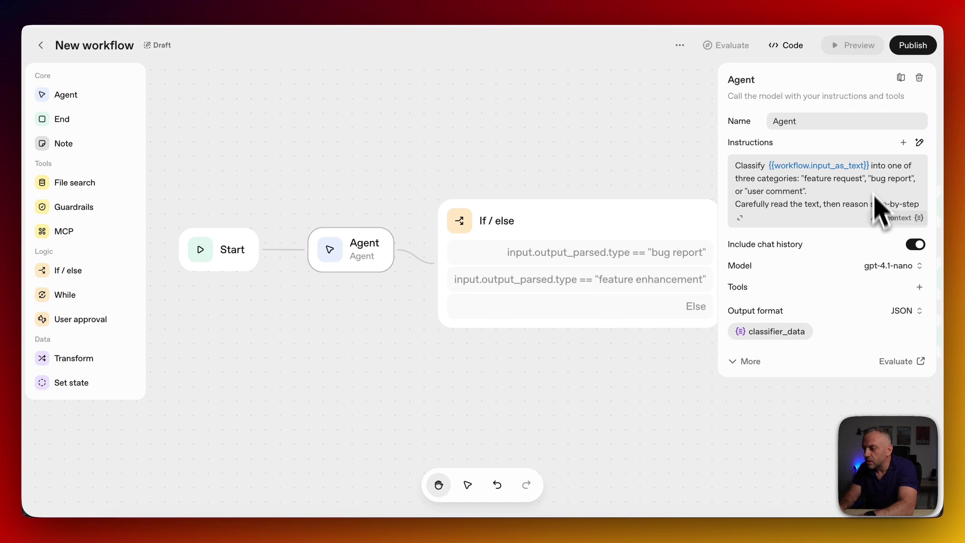
# Open the classifying Agent's evaluation and look over its data rows and prompt.
pyautogui.click(903, 361)
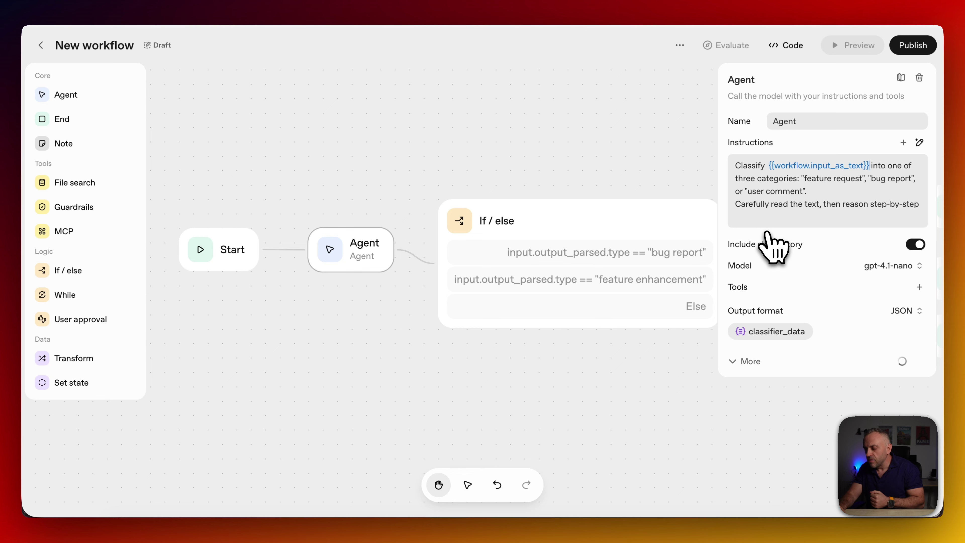
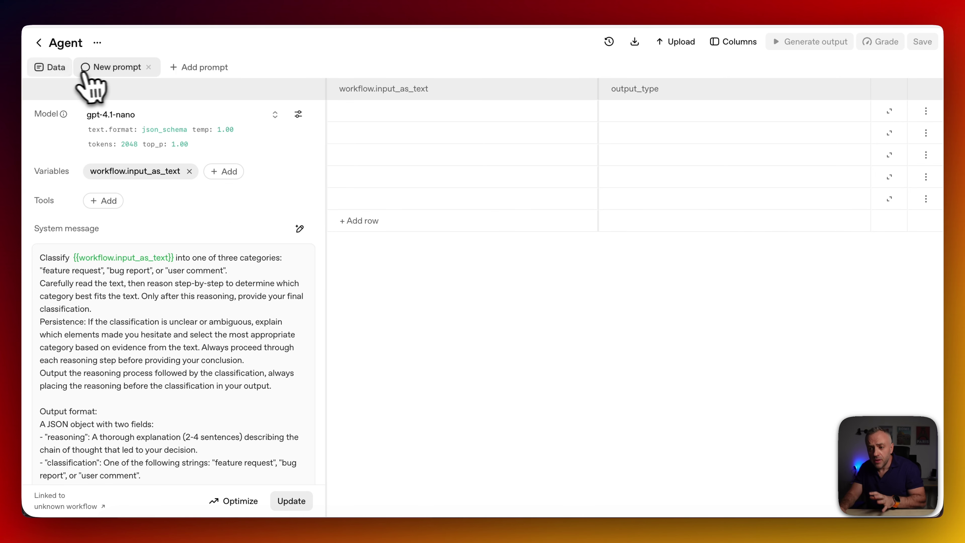
pyautogui.click(59, 72)
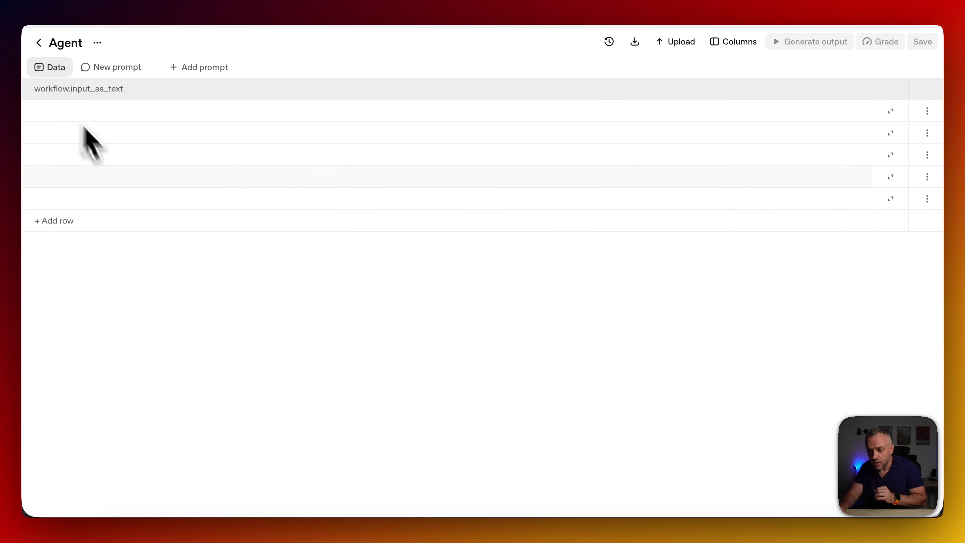
pyautogui.click(125, 68)
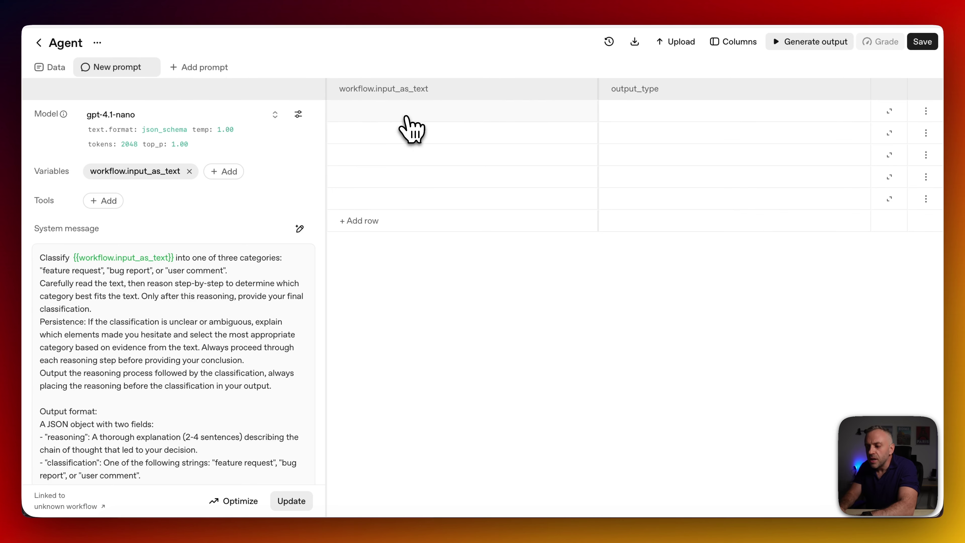
# Enter a first test input beginning "This is an awesome app, thanks so much for building it. I look forward to future" and generate its output.
pyautogui.click(424, 114)
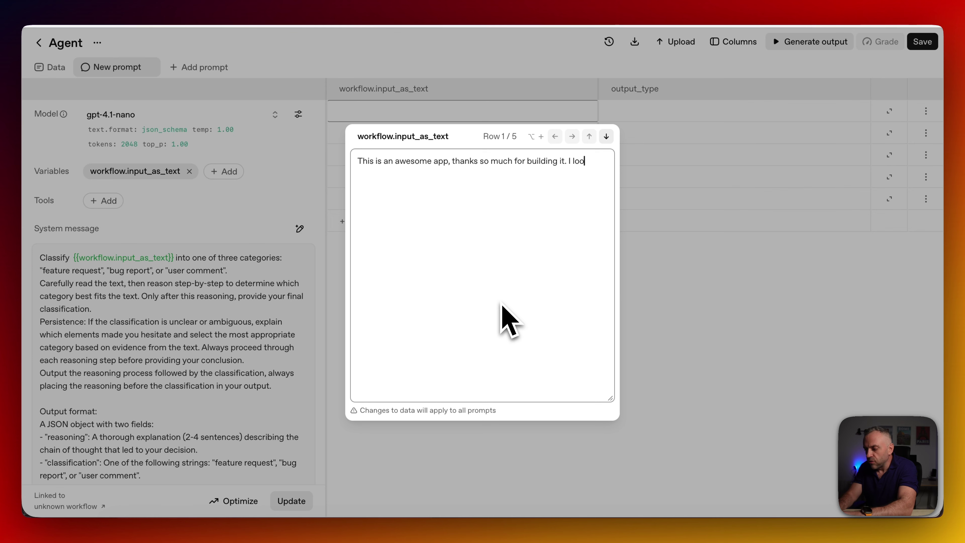
pyautogui.write('rd to future')
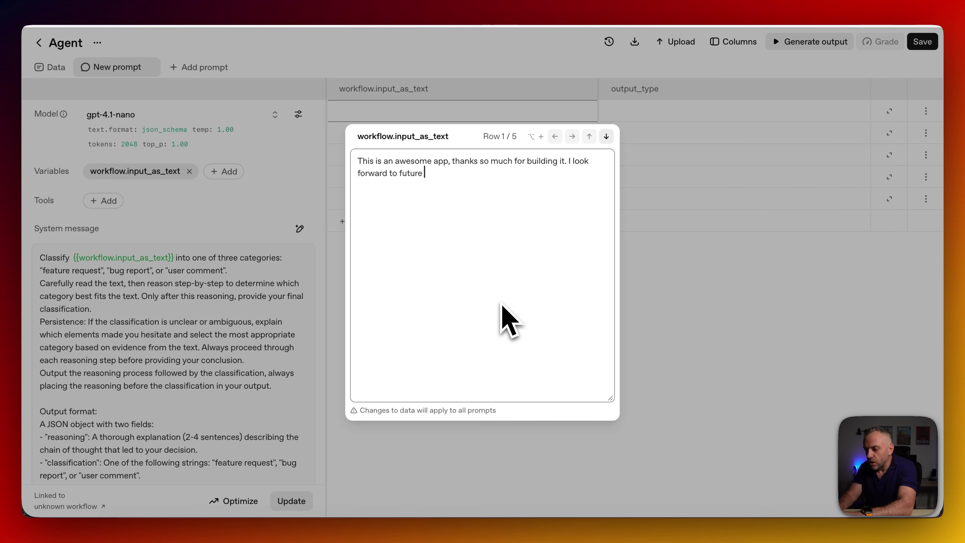
pyautogui.click(709, 411)
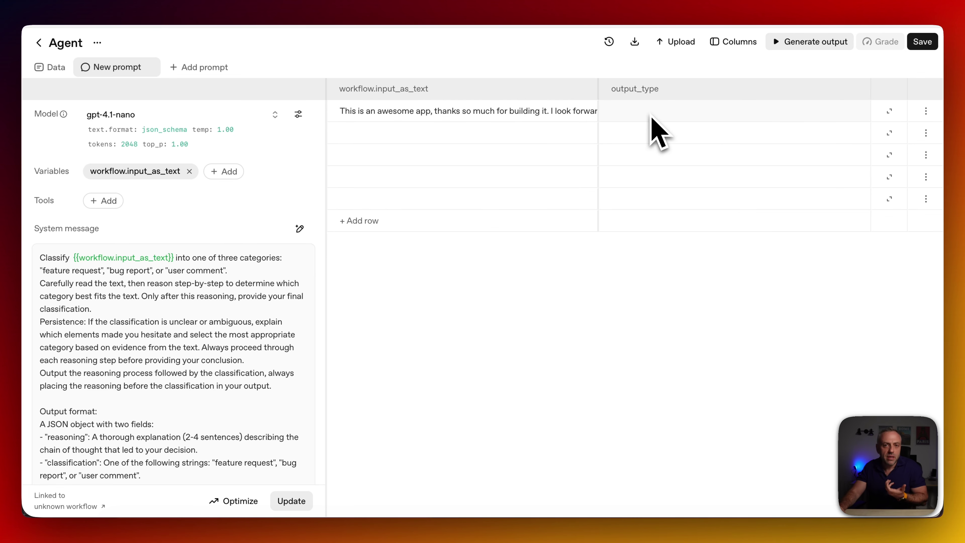
pyautogui.click(808, 42)
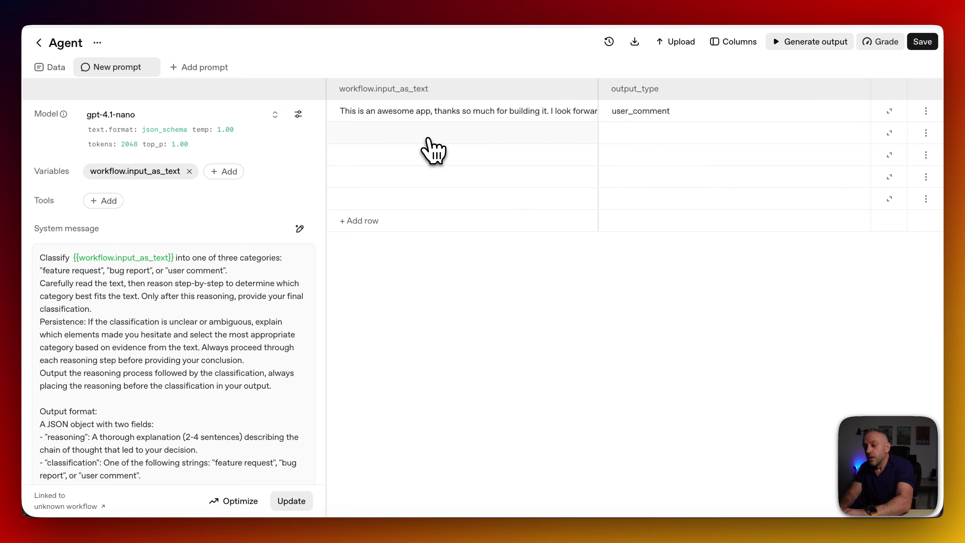
# Add a second test input, "There's a problem when submitting user info, it errors with 500 internal server", and generate the outputs.
pyautogui.click(429, 139)
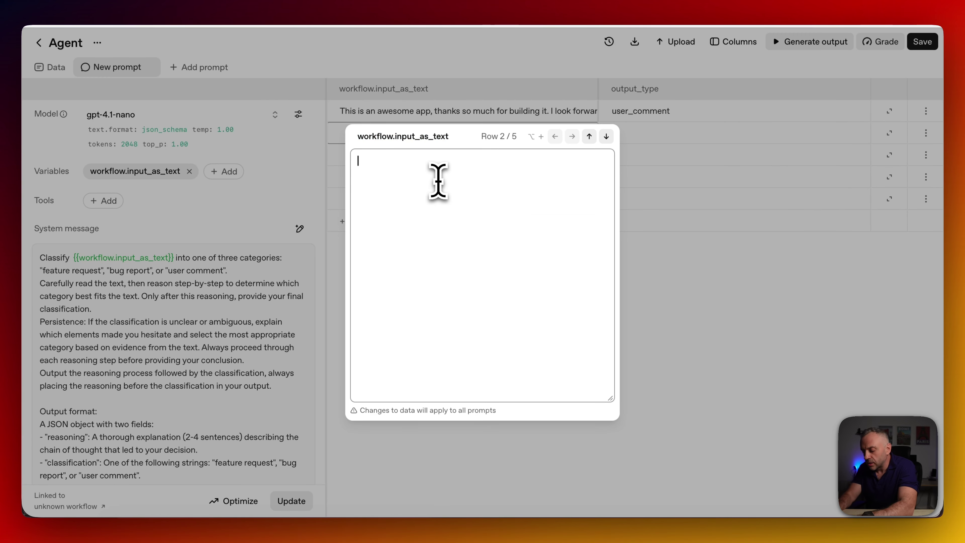
pyautogui.write("There's a problem when submit")
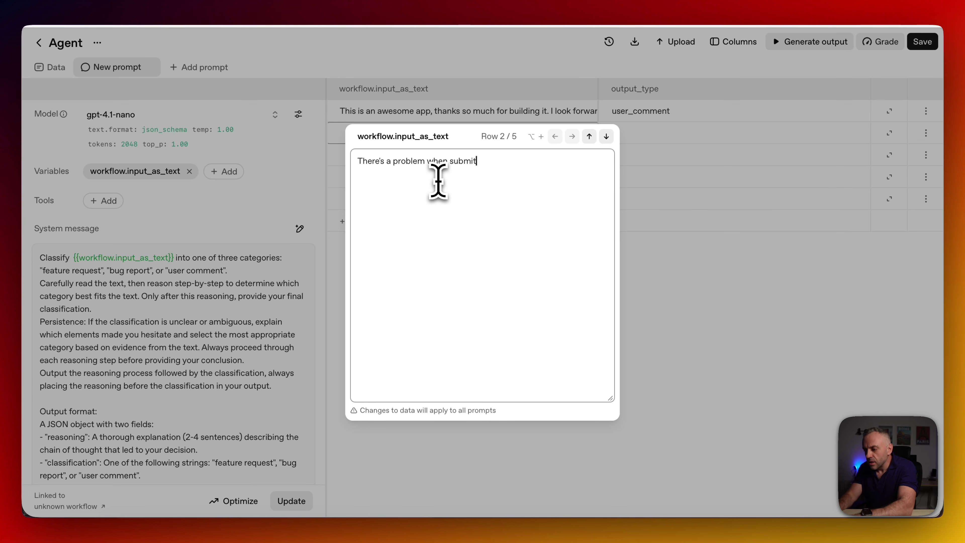
pyautogui.write('ting user info, it errors with 500 internal server')
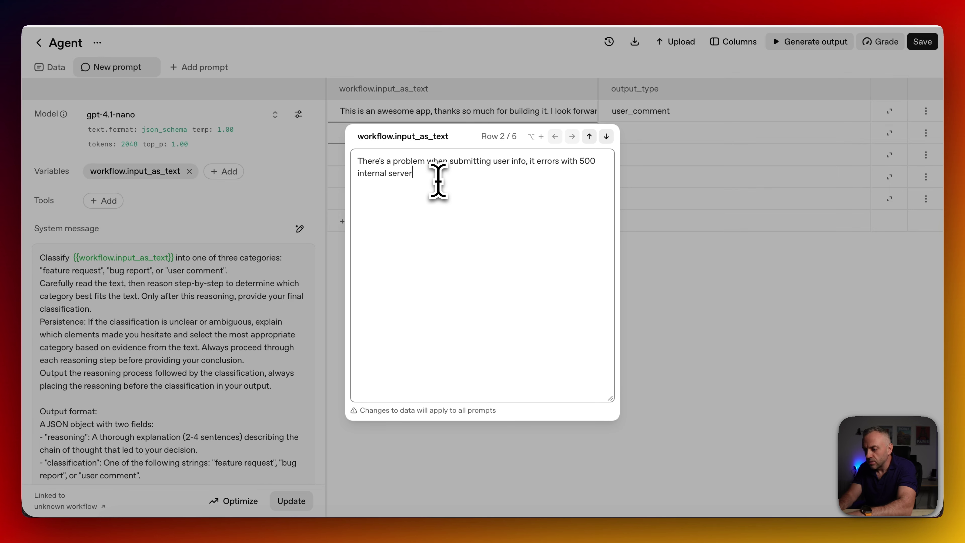
pyautogui.click(711, 273)
pyautogui.click(820, 44)
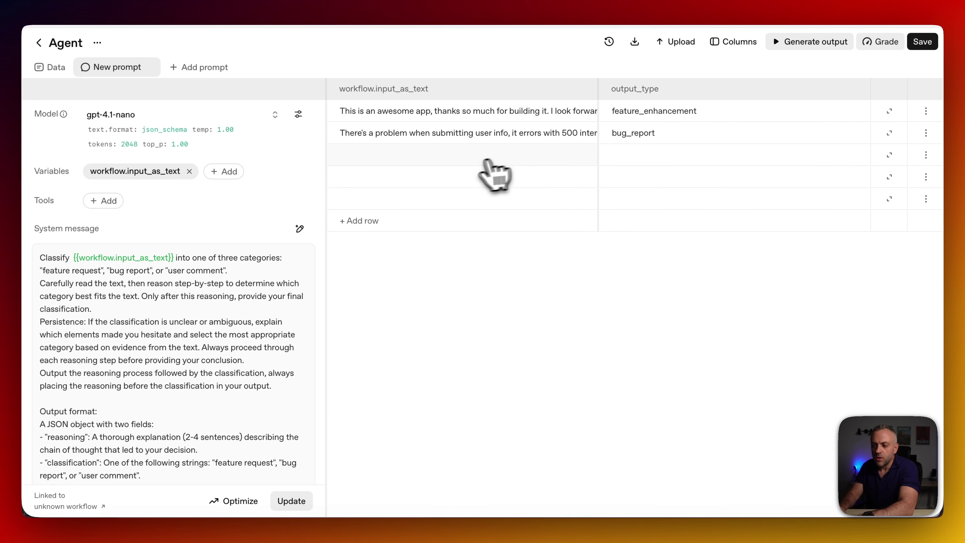
# Add a third test input, "I'd love for the app to have a user dashboard", and generate the outputs again.
pyautogui.click(470, 162)
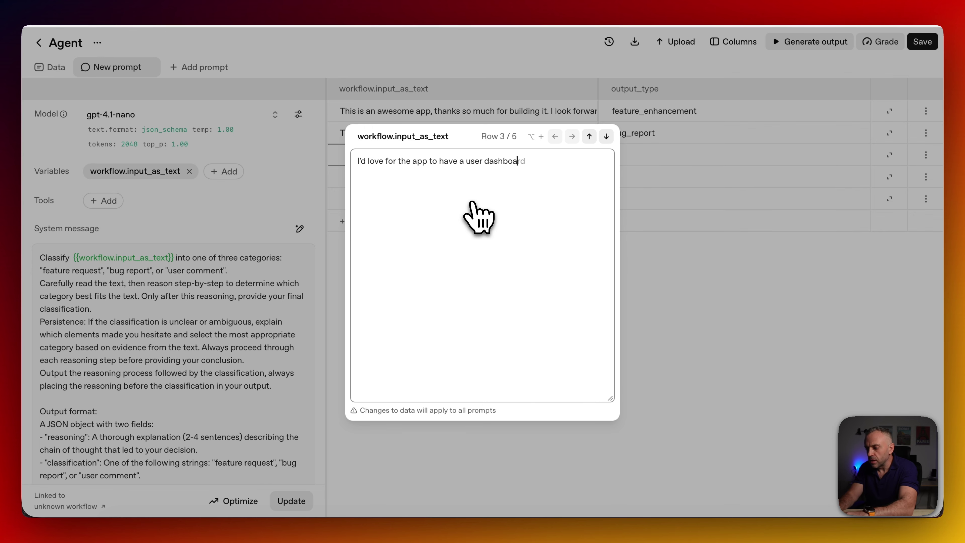
pyautogui.click(657, 269)
pyautogui.click(813, 41)
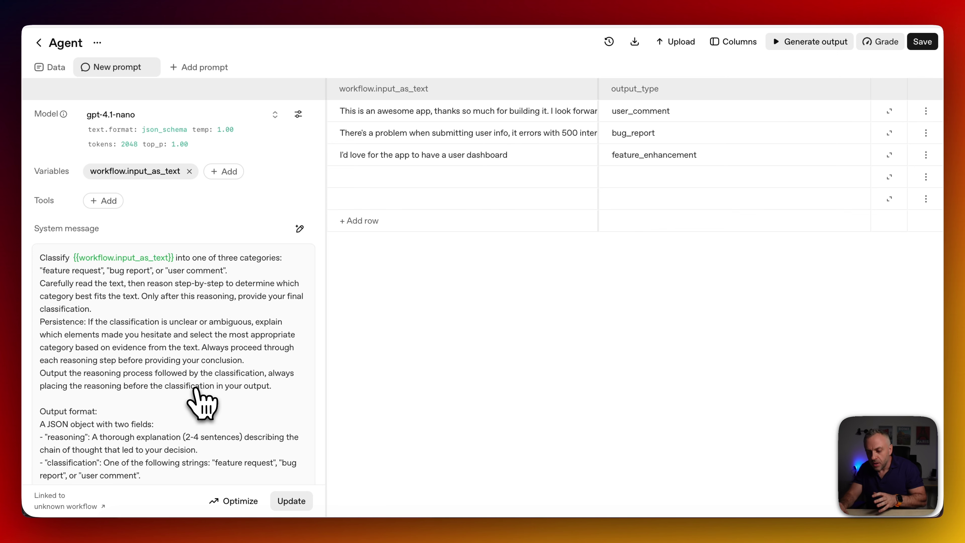
# Read through the evaluation's system message and save the dataset with its three test rows.
pyautogui.scroll(-5, 196, 390)
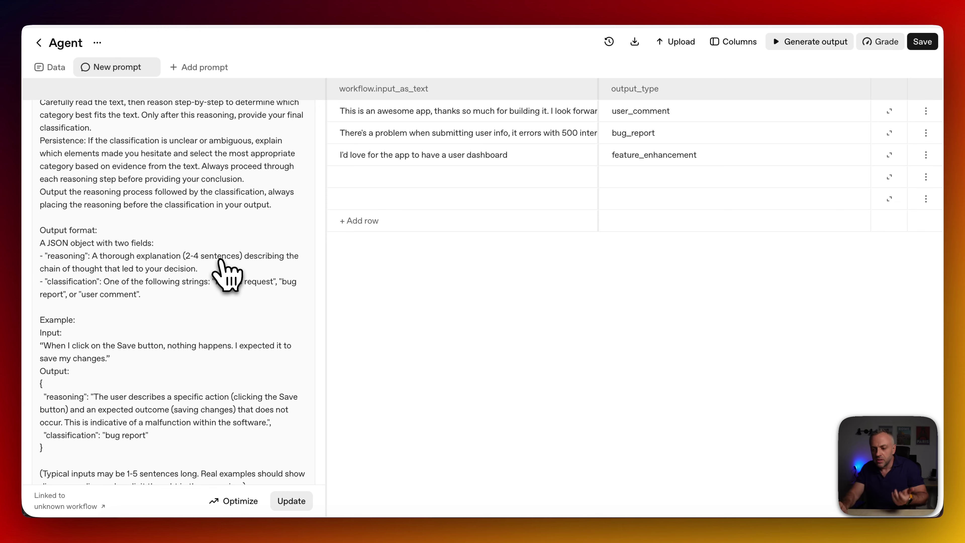
pyautogui.scroll(-3, 220, 262)
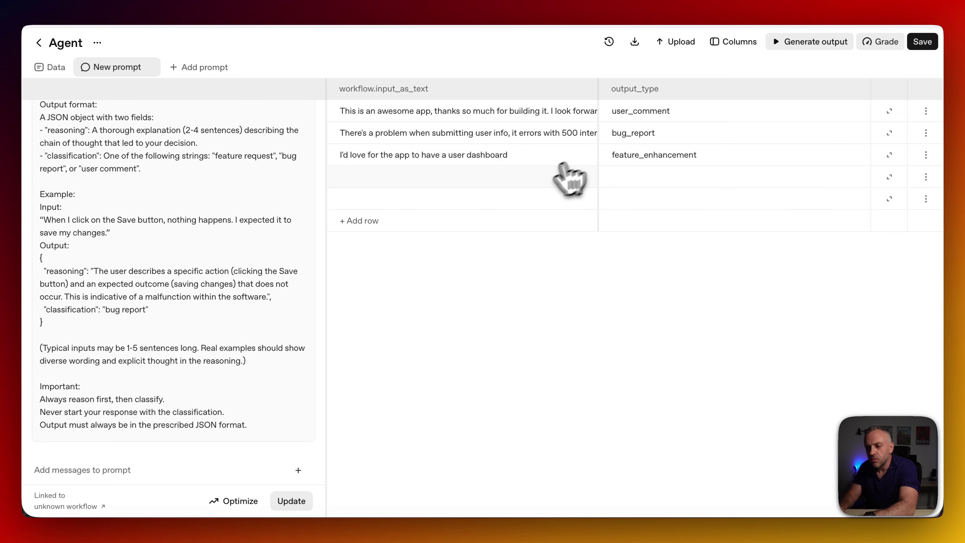
pyautogui.scroll(10, 168, 233)
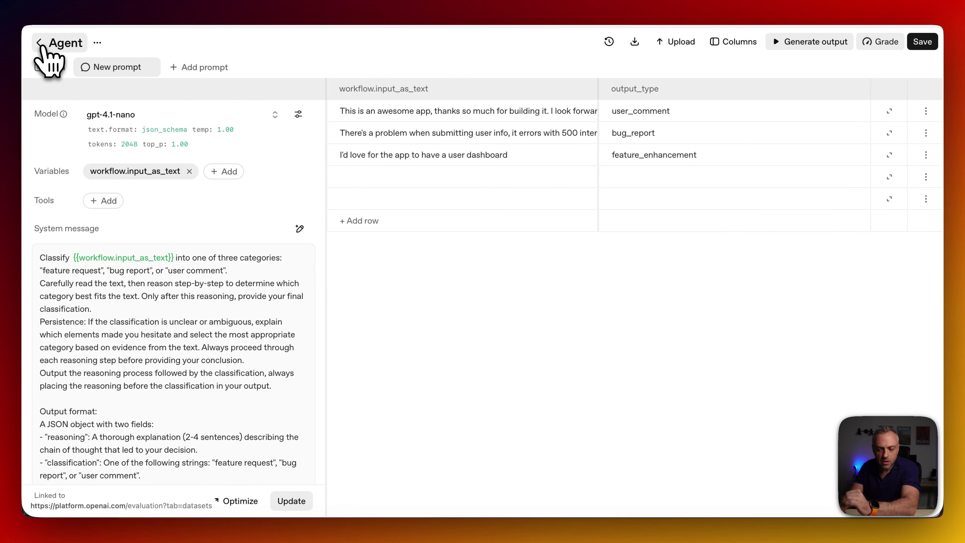
pyautogui.click(40, 43)
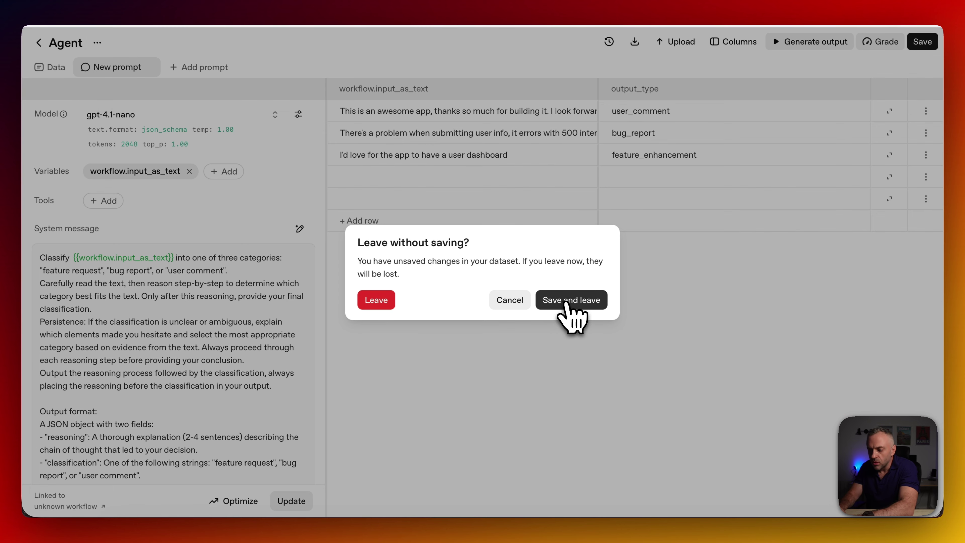
pyautogui.click(511, 302)
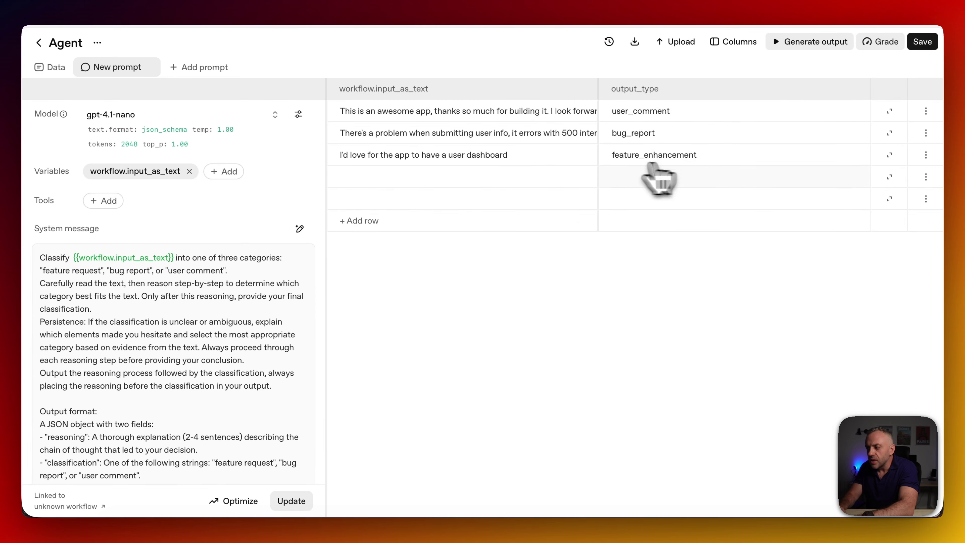
pyautogui.click(923, 42)
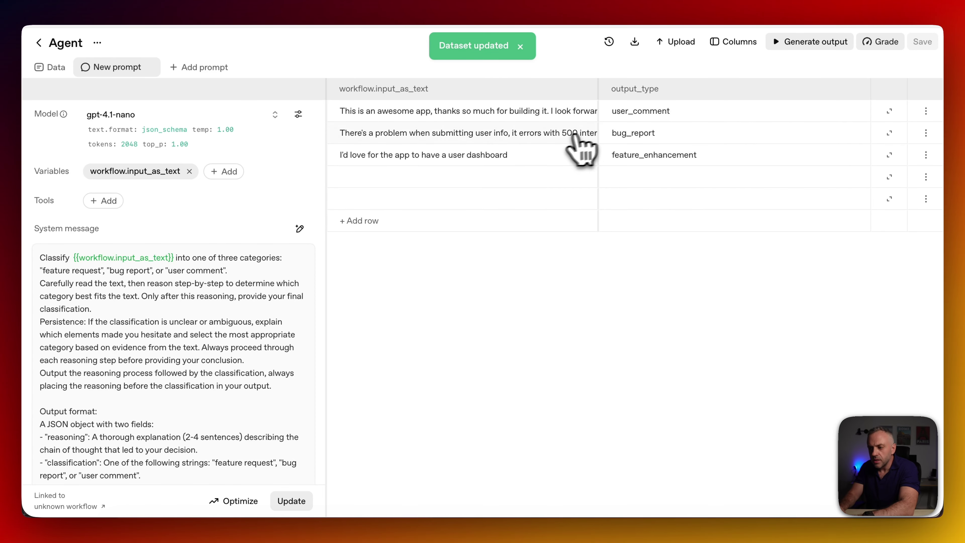
# Leave the evaluation and reopen the most recent New workflow draft, dated Oct 13 at 01:51 PM, in Agent Builder.
pyautogui.click(39, 42)
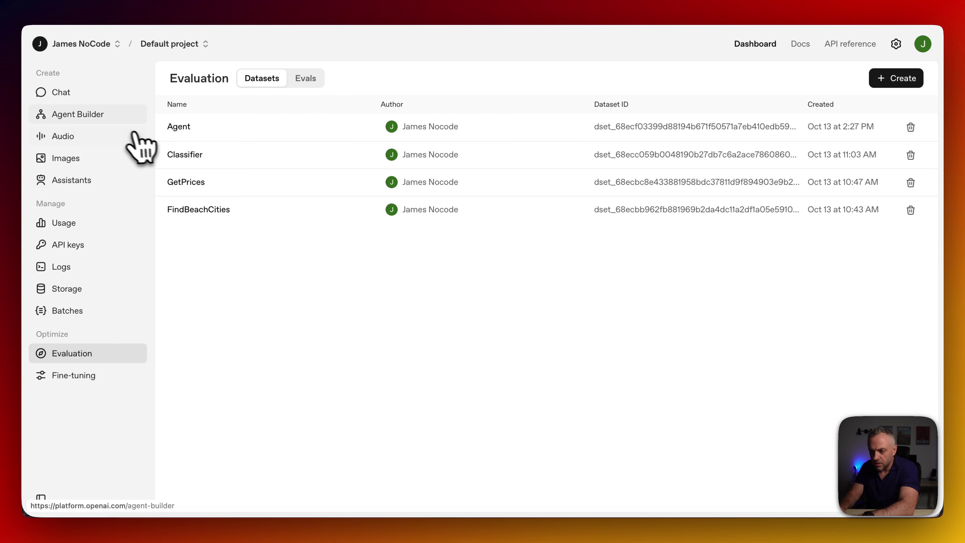
pyautogui.click(101, 115)
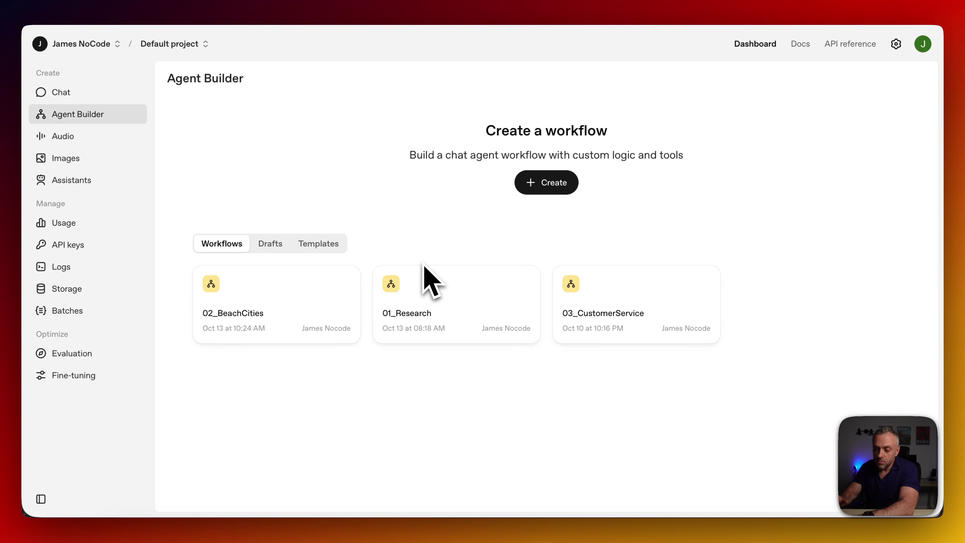
pyautogui.click(272, 247)
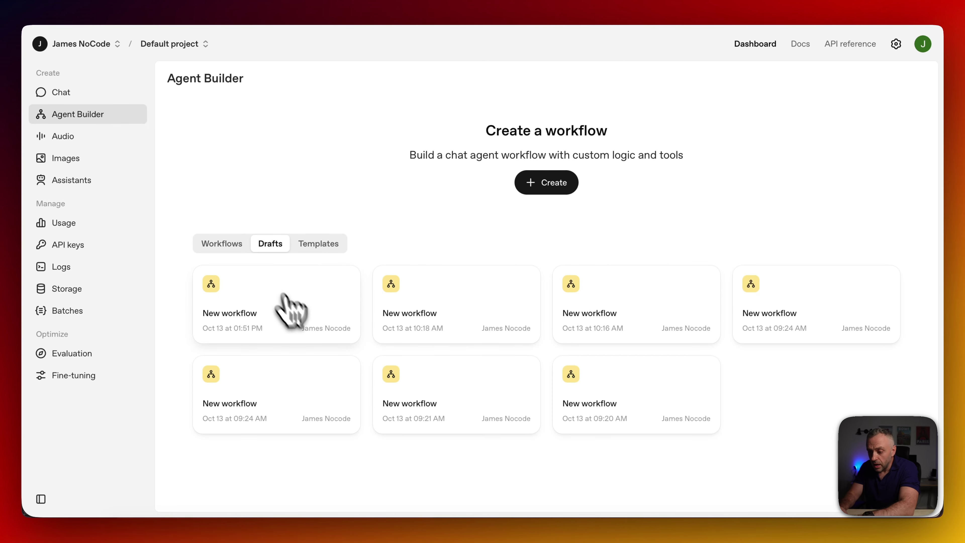
pyautogui.click(314, 300)
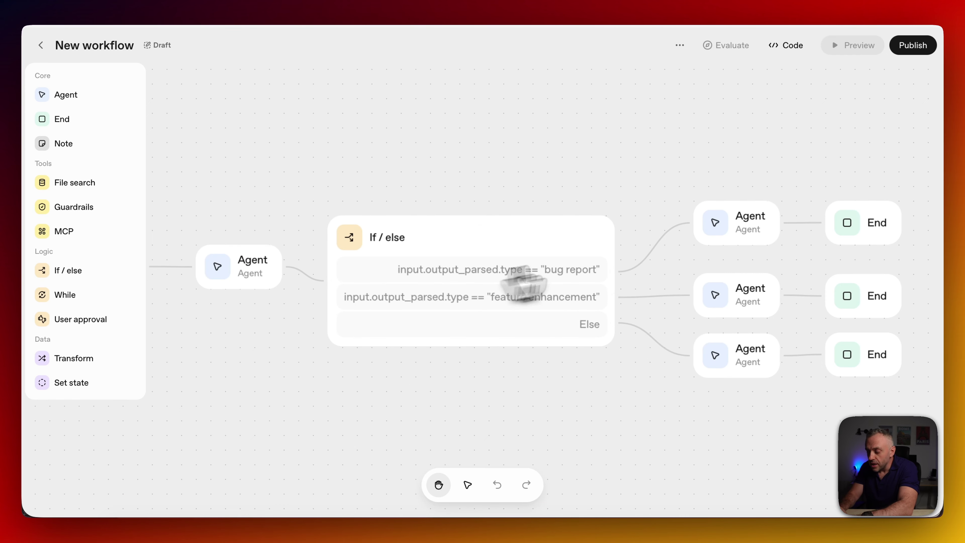
# Append the output_parsed type variable to the bug report branch Agent's instructions and open that Agent's evaluation.
pyautogui.click(755, 228)
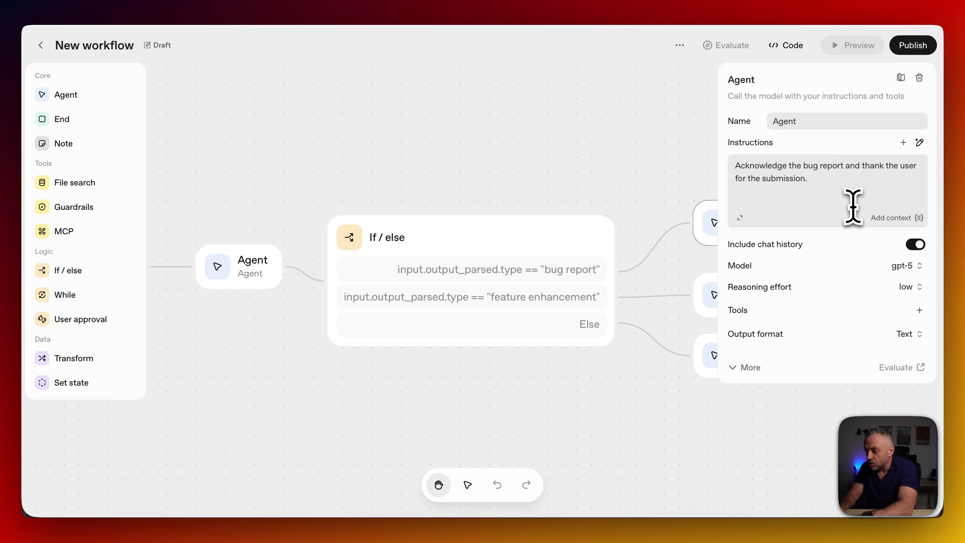
pyautogui.click(855, 181)
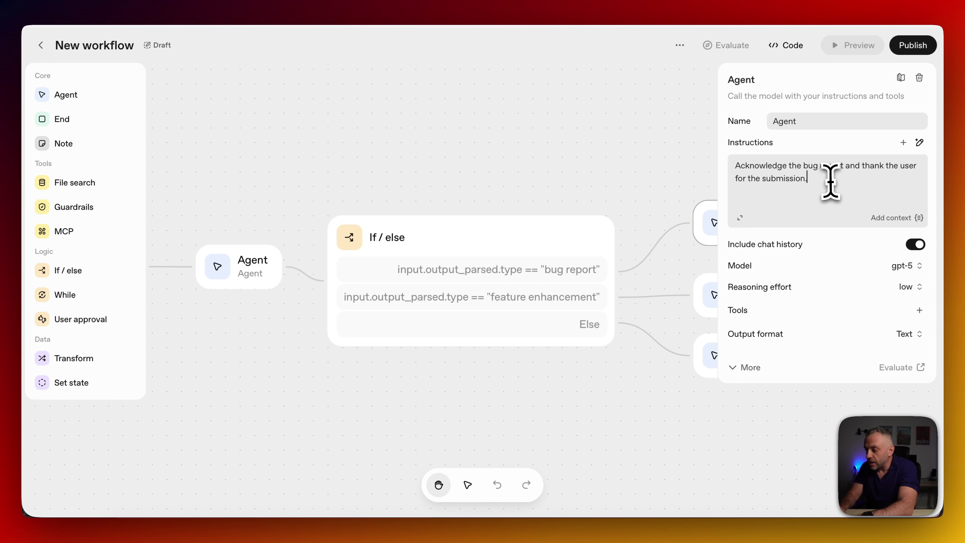
pyautogui.click(908, 219)
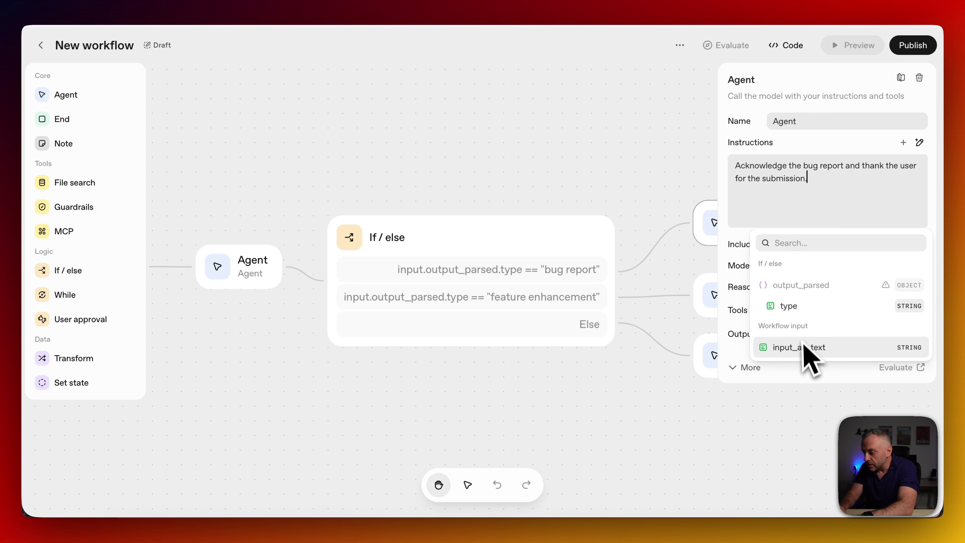
pyautogui.click(816, 306)
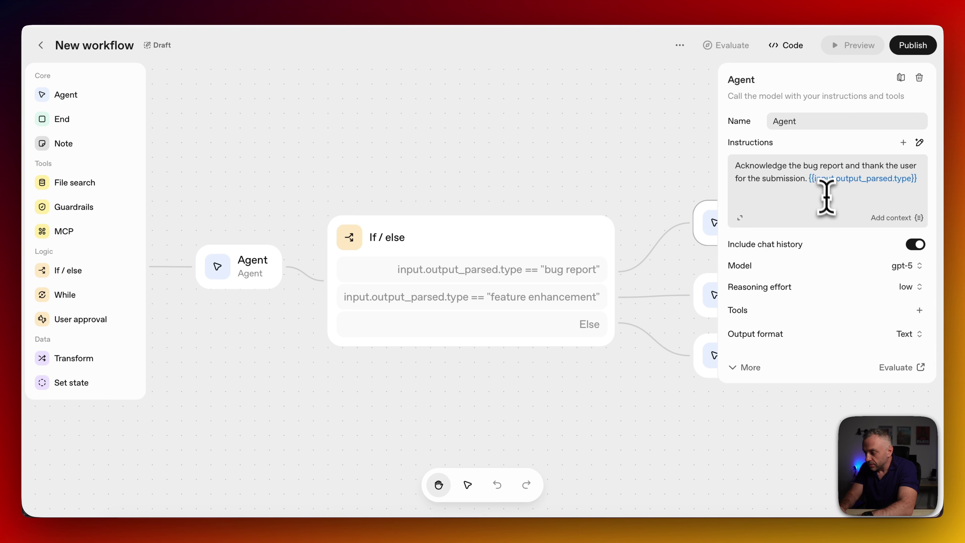
pyautogui.click(901, 367)
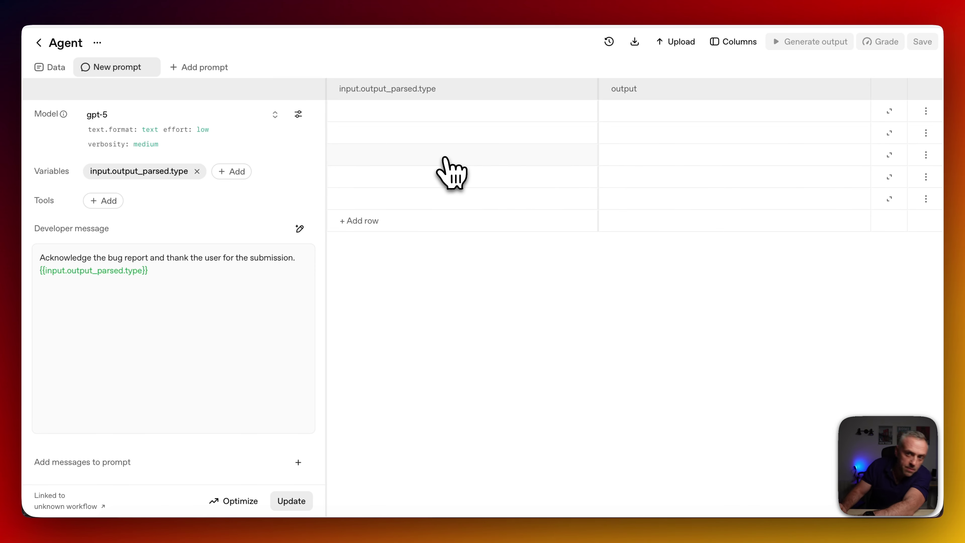
# Enter bug_report as the first test row's input.output_parsed.type value, then generate its output and read the response in full.
pyautogui.click(430, 112)
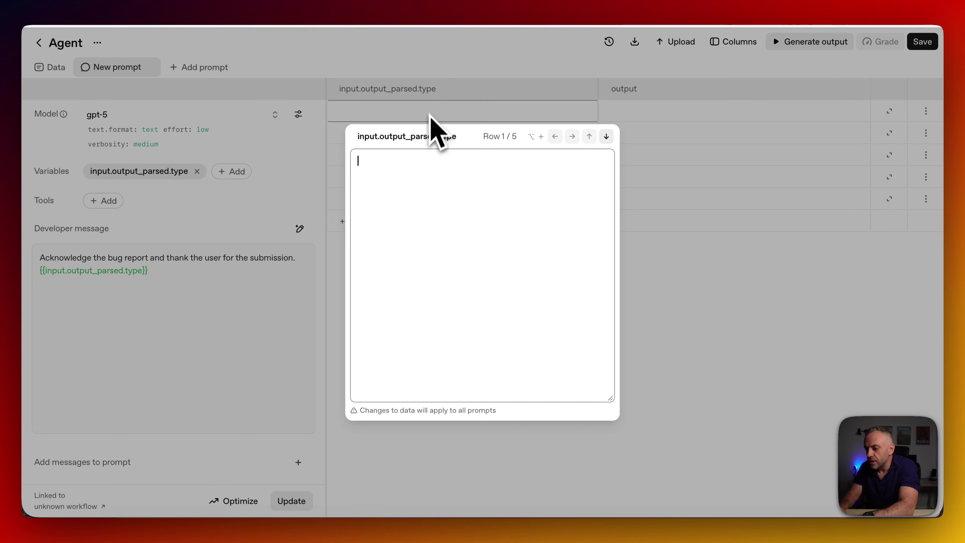
pyautogui.write('bug_report')
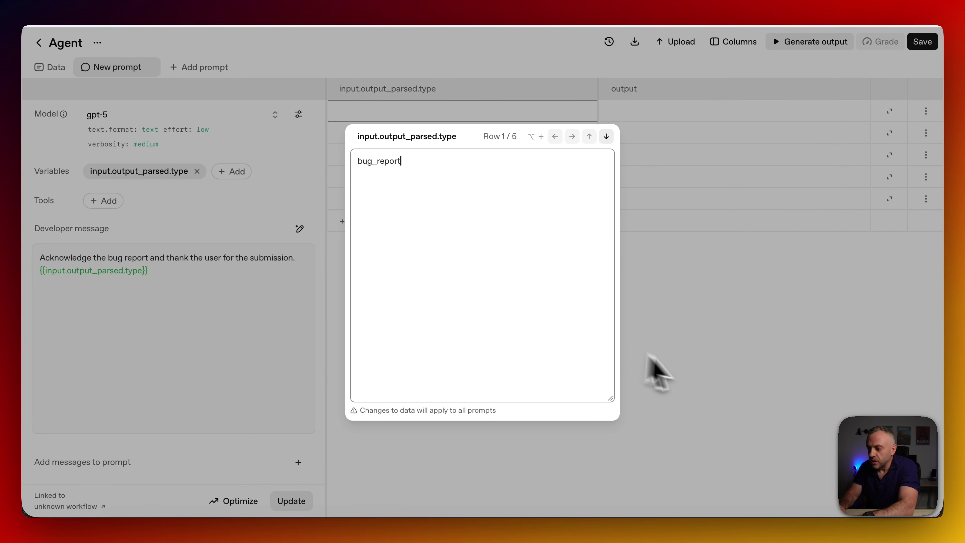
pyautogui.click(695, 375)
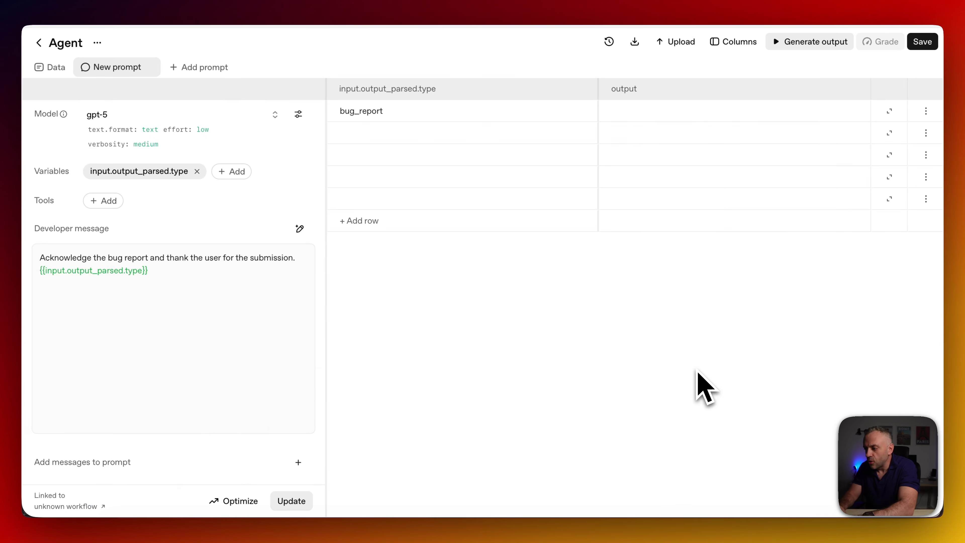
pyautogui.click(813, 42)
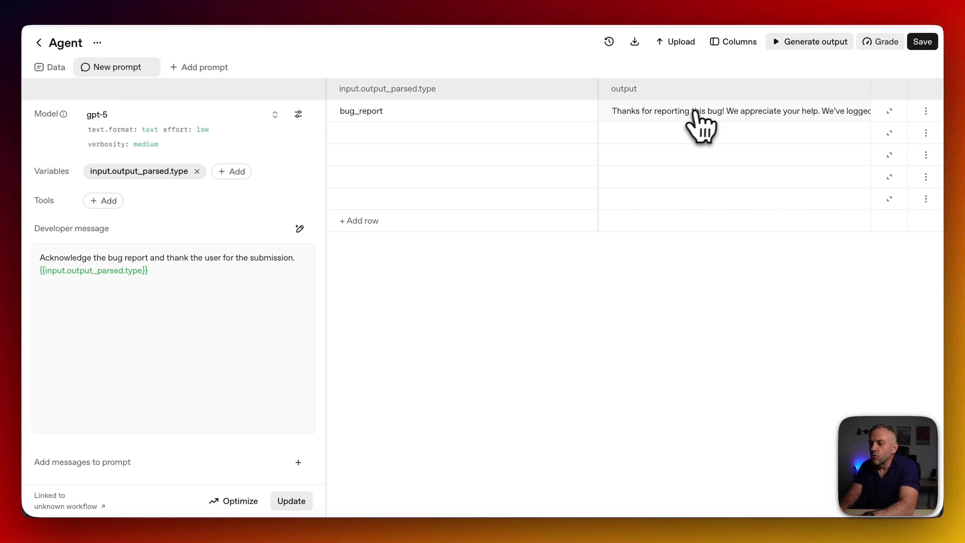
pyautogui.click(802, 115)
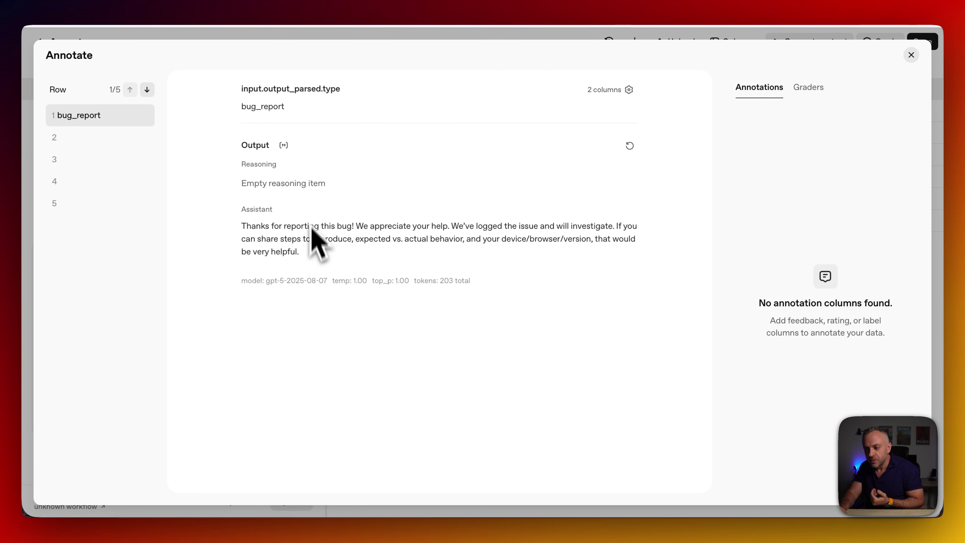
pyautogui.click(912, 55)
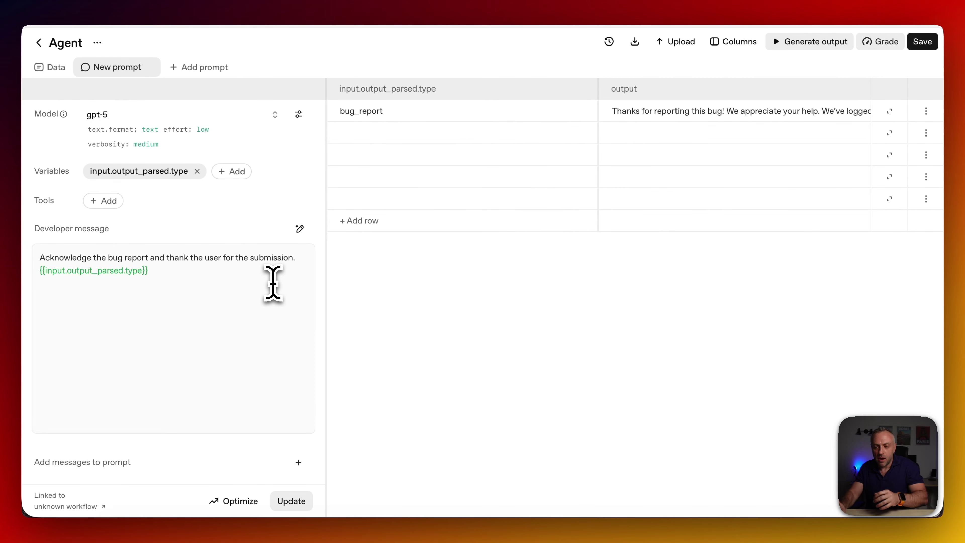
# Reword the developer message to "Acknowledge the bug report and thank the user for the submission in one sentence.", keeping the variable after it.
pyautogui.click(150, 258)
pyautogui.write('in on')
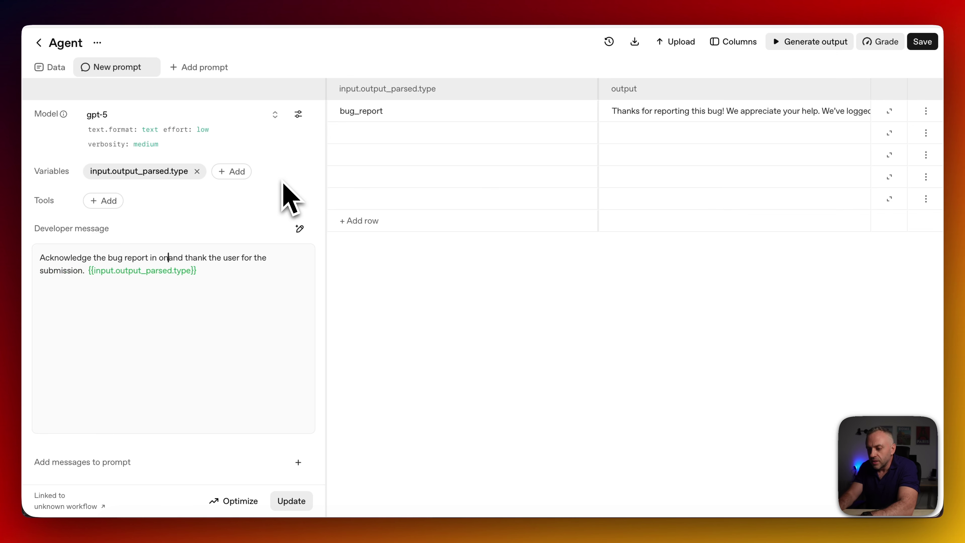
pyautogui.press('BackSpace')
pyautogui.press('BackSpace')
pyautogui.press('BackSpace')
pyautogui.press('BackSpace')
pyautogui.press('BackSpace')
pyautogui.press('BackSpace')
pyautogui.press('BackSpace')
pyautogui.press('BackSpace')
pyautogui.press('BackSpace')
pyautogui.press('BackSpace')
pyautogui.press('BackSpace')
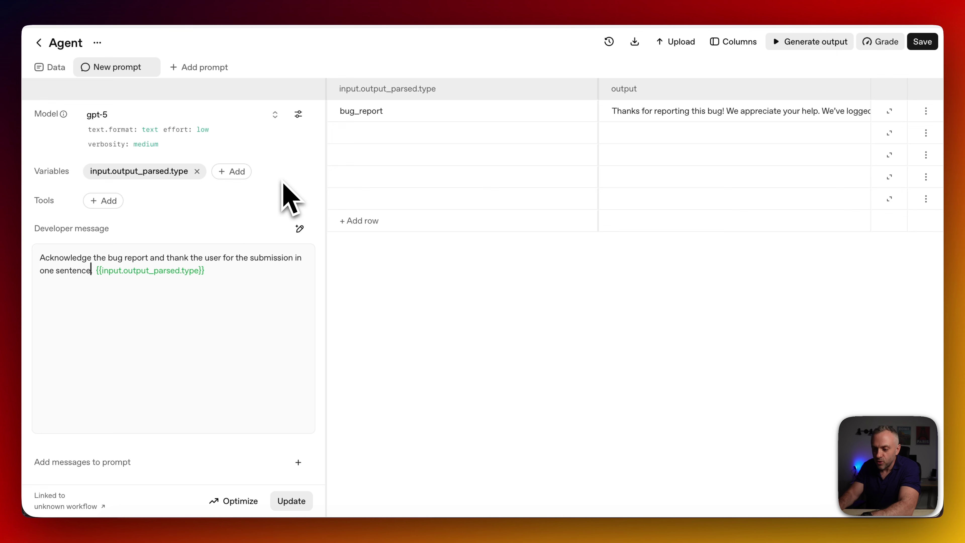
# Generate the output again with the reworded developer message and read the first row's full response.
pyautogui.click(291, 502)
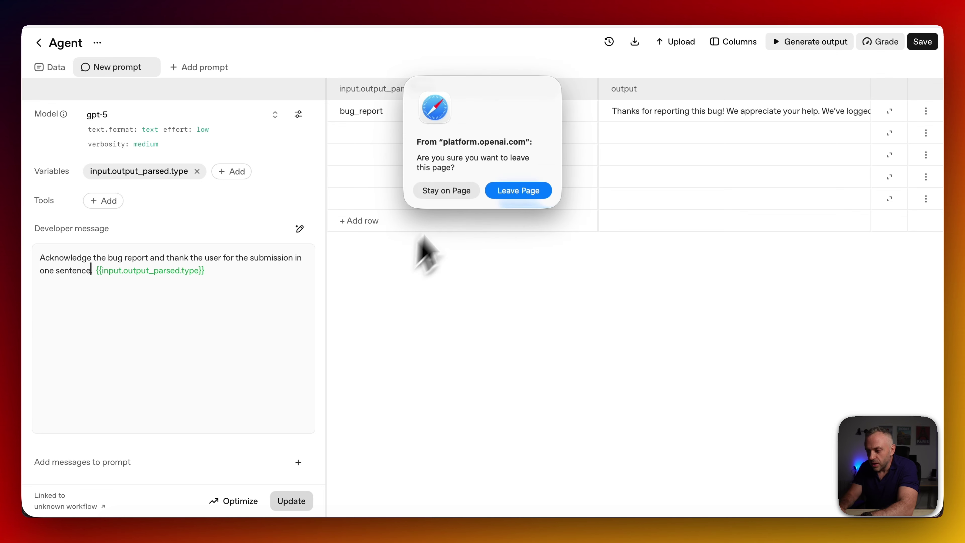
pyautogui.press('Escape')
pyautogui.click(819, 40)
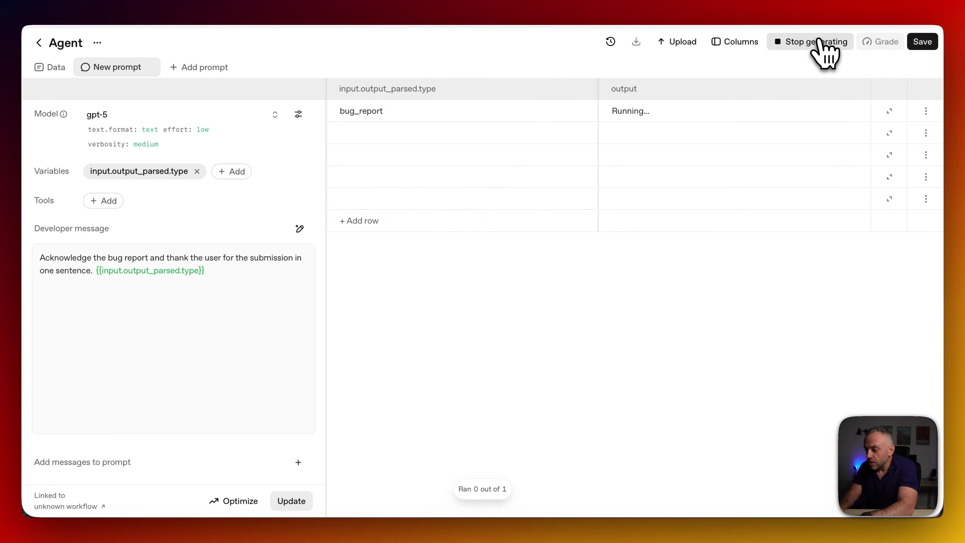
pyautogui.click(667, 114)
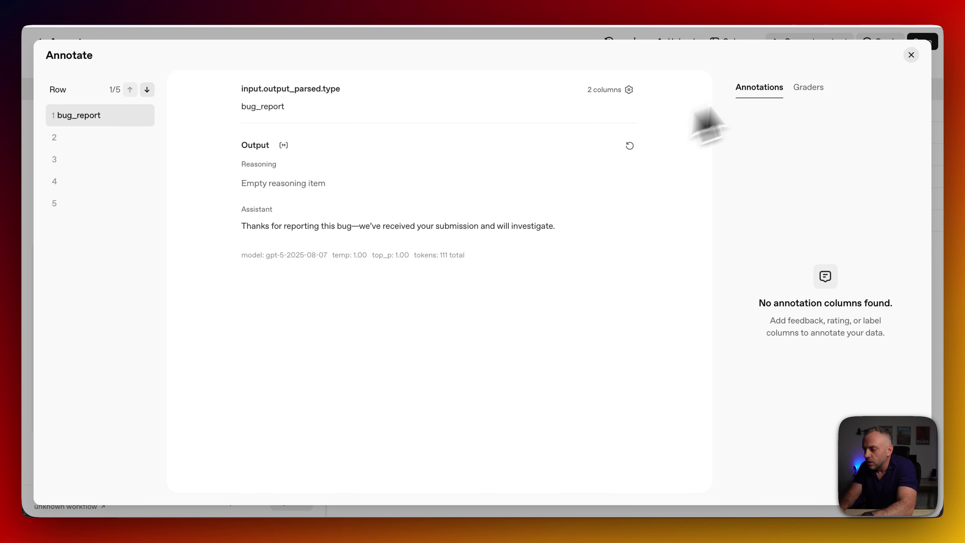
pyautogui.click(912, 55)
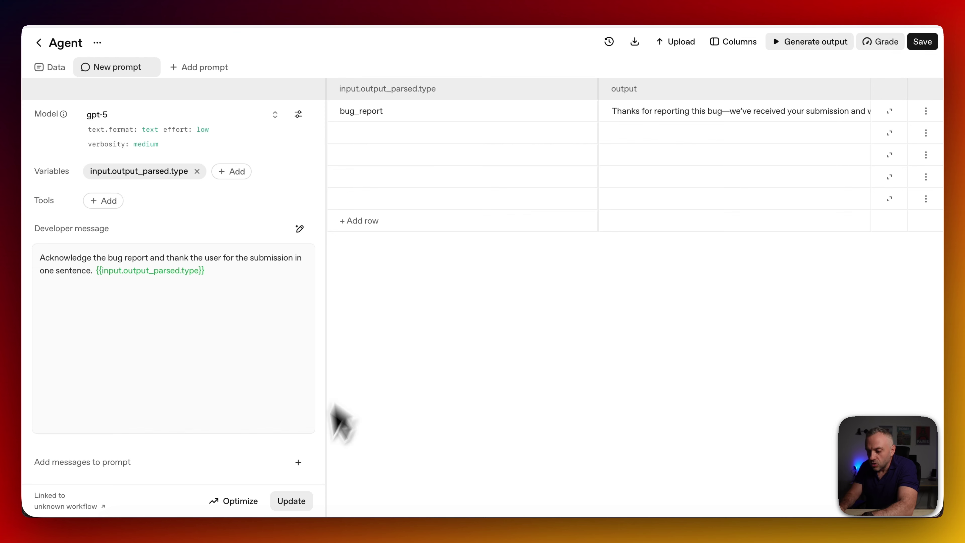
# Save the evaluation dataset and update the linked workflow's Agent with the revised instructions.
pyautogui.click(926, 42)
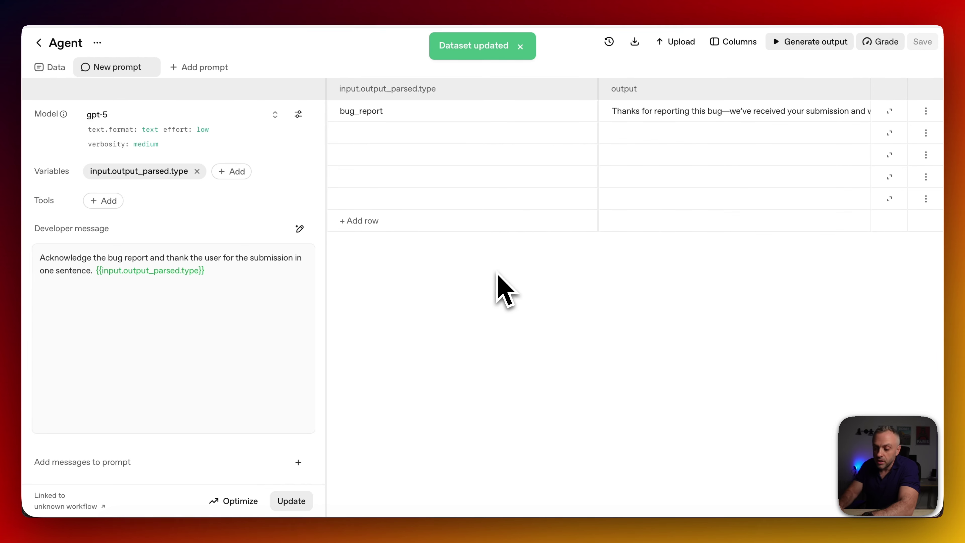
pyautogui.click(295, 506)
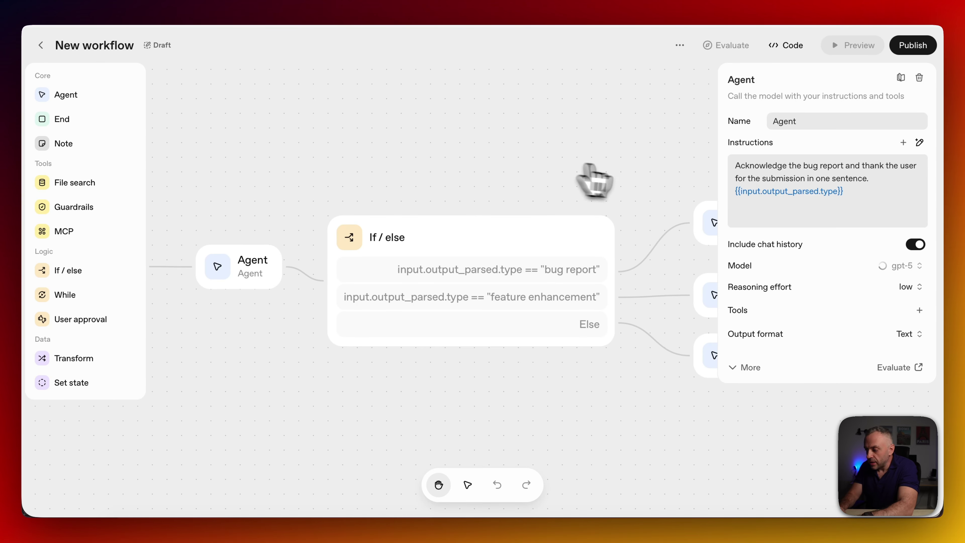
pyautogui.moveTo(734, 164); pyautogui.dragTo(885, 183)
pyautogui.click(885, 184)
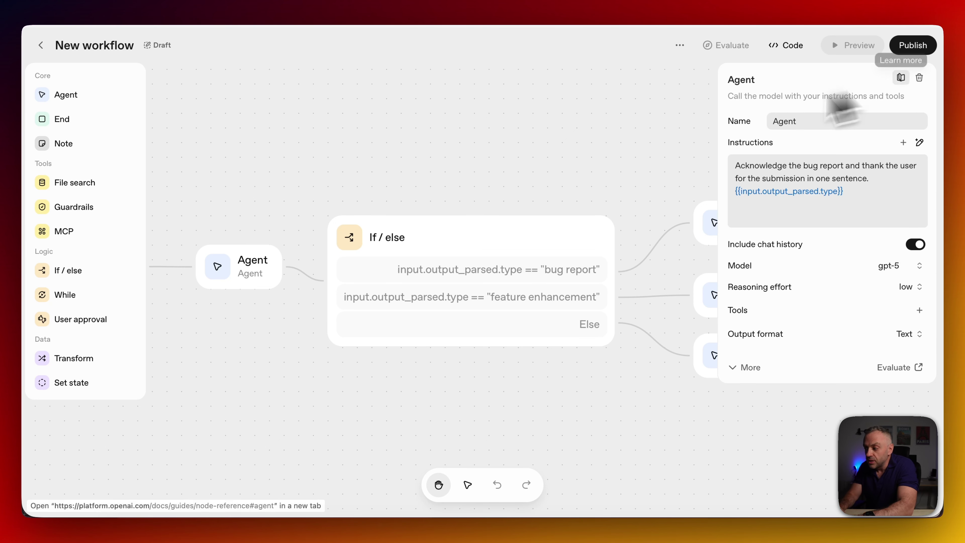
# Publish the workflow under the name UserFeedbackWF and check its version list.
pyautogui.click(912, 47)
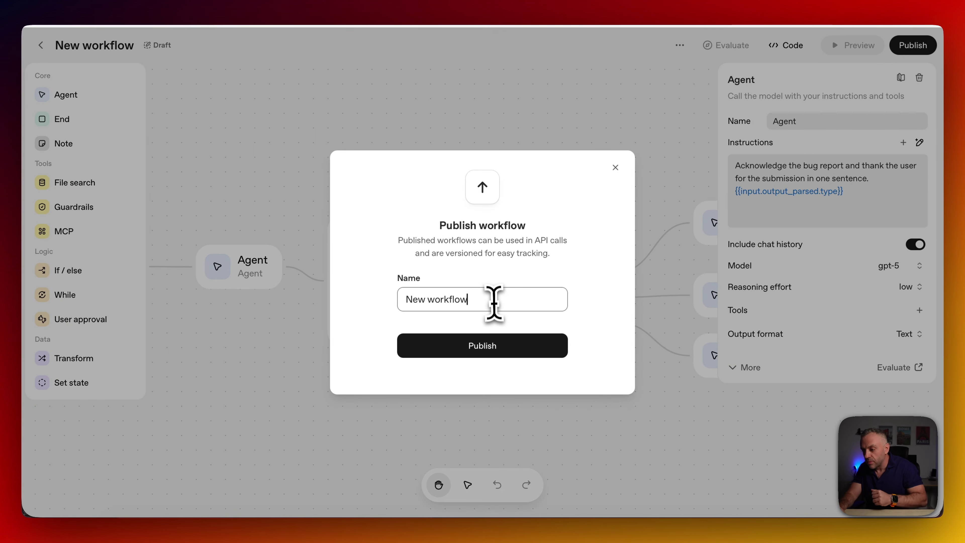
pyautogui.moveTo(492, 300); pyautogui.dragTo(362, 299)
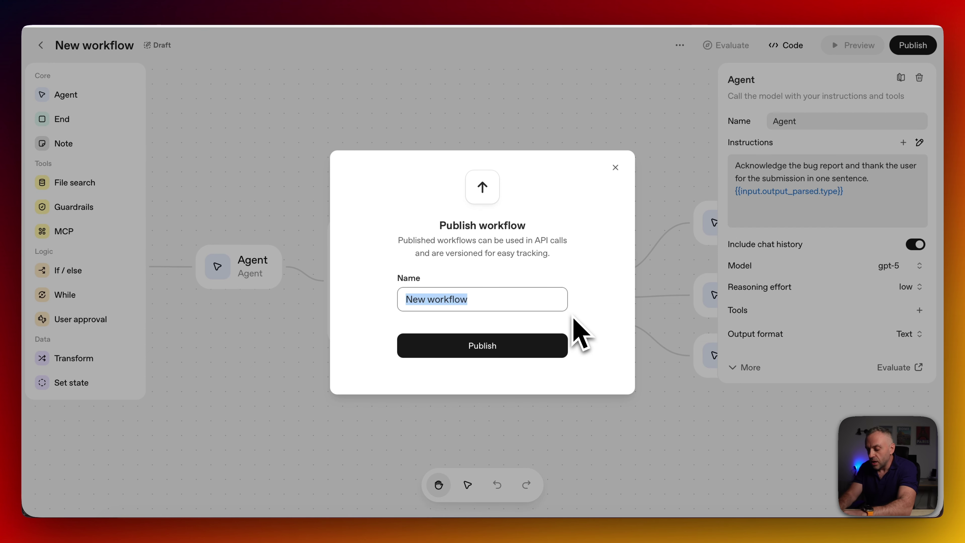
pyautogui.write('UserFeedbackWF')
pyautogui.click(532, 348)
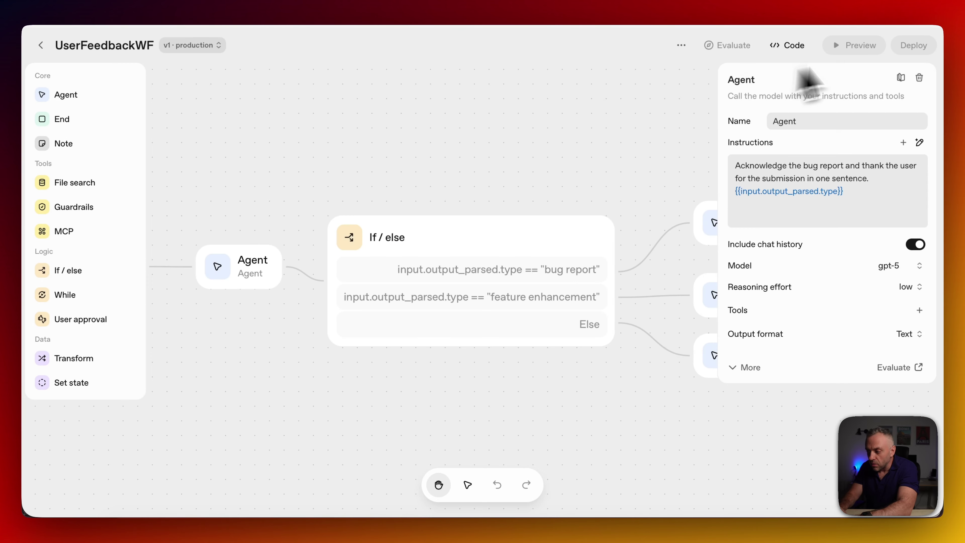
pyautogui.click(192, 47)
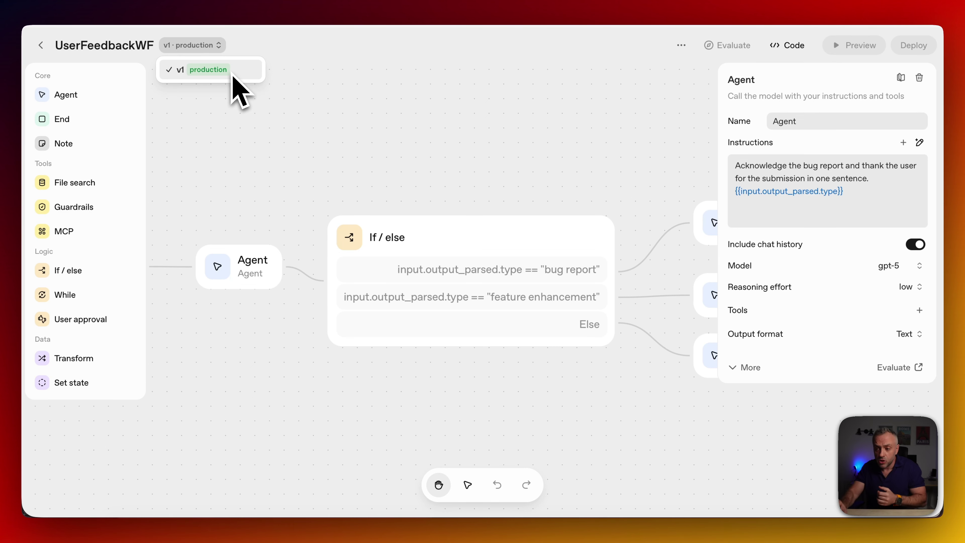
pyautogui.click(397, 122)
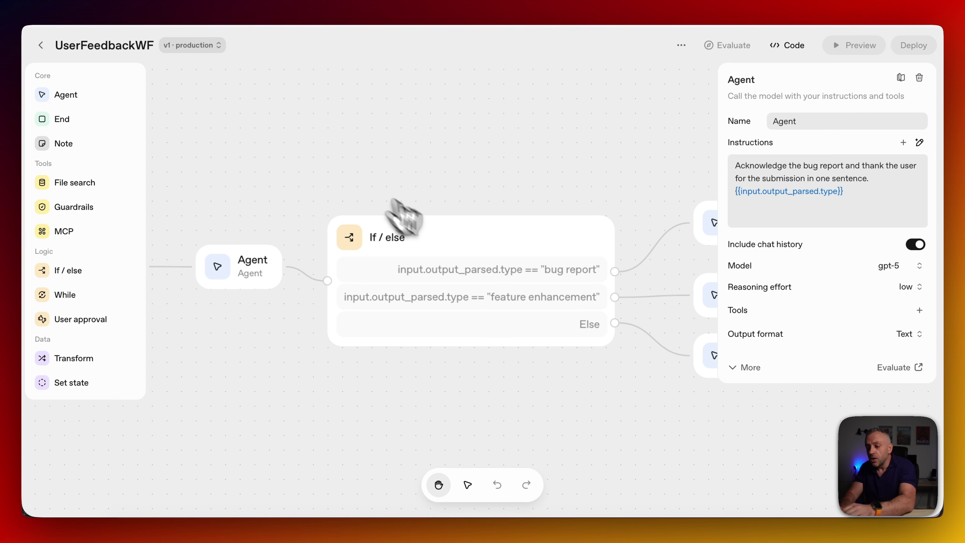
# Change the If / else node's first condition value to "bug report1" and publish the workflow as a new version.
pyautogui.click(464, 277)
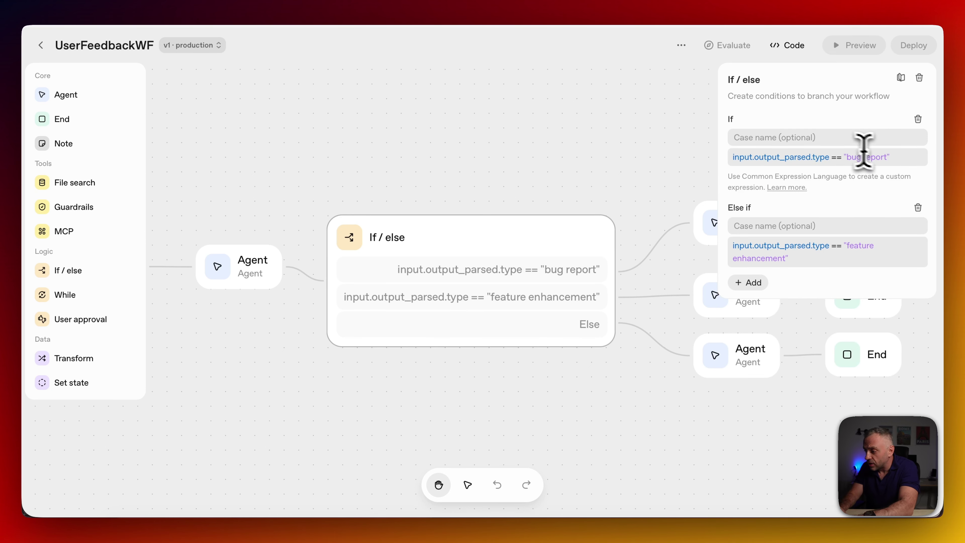
pyautogui.click(888, 161)
pyautogui.write('1')
pyautogui.click(418, 87)
pyautogui.click(178, 45)
pyautogui.click(403, 132)
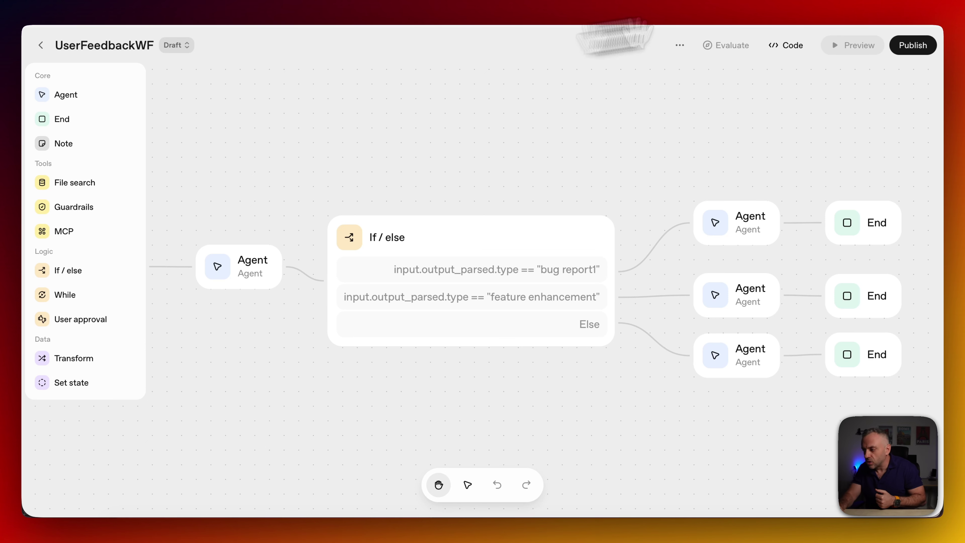
pyautogui.click(913, 45)
pyautogui.click(606, 346)
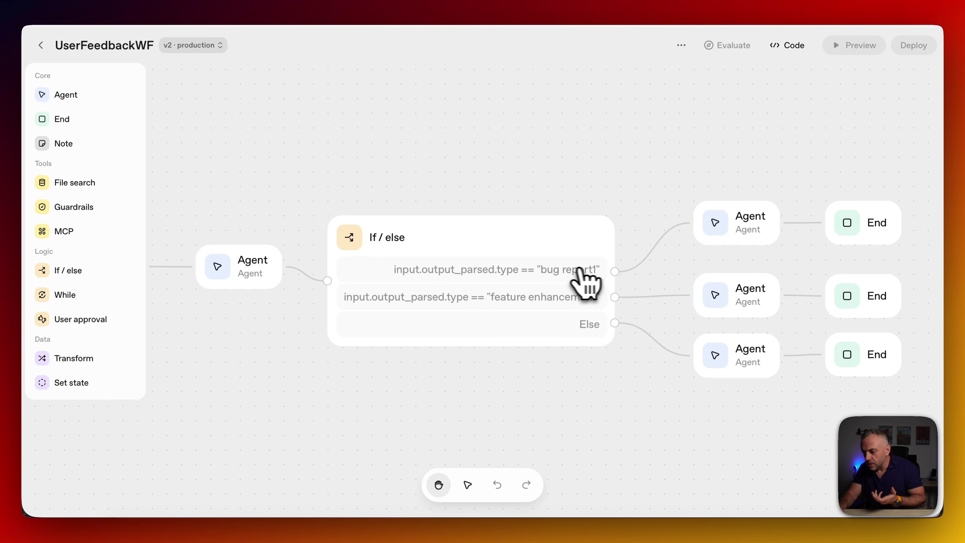
pyautogui.click(589, 282)
pyautogui.click(442, 119)
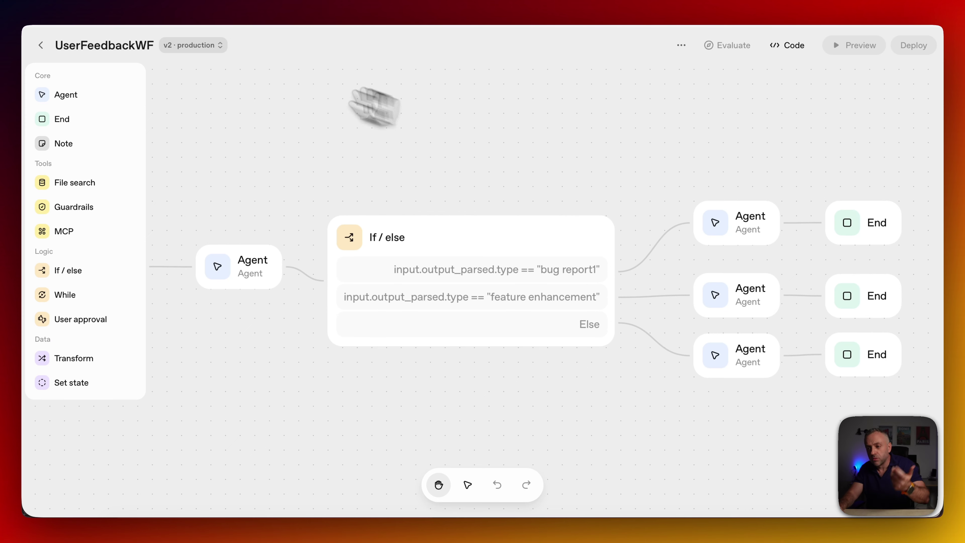
# Switch UserFeedbackWF back to version v1, deploy it to production and review the version list.
pyautogui.click(207, 45)
pyautogui.click(196, 94)
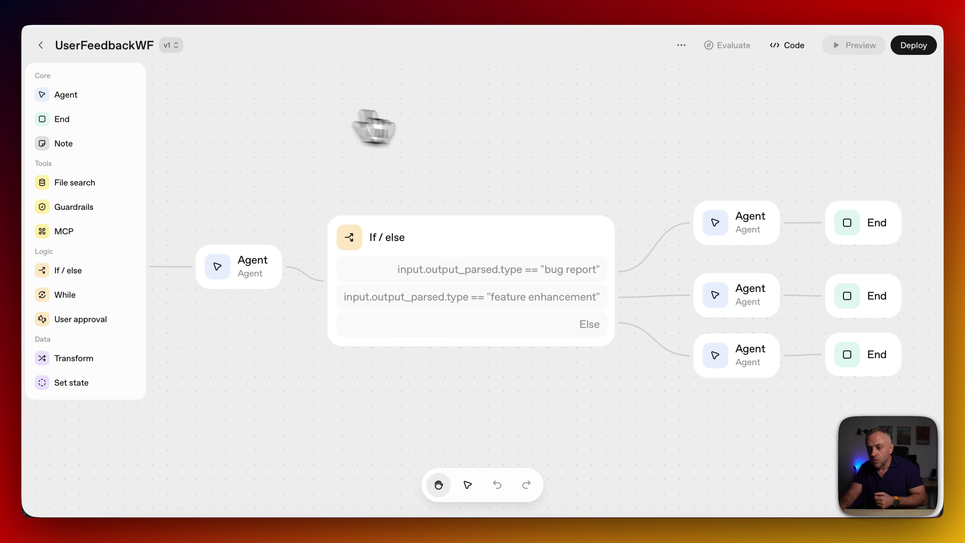
pyautogui.click(923, 46)
pyautogui.click(505, 381)
pyautogui.click(202, 51)
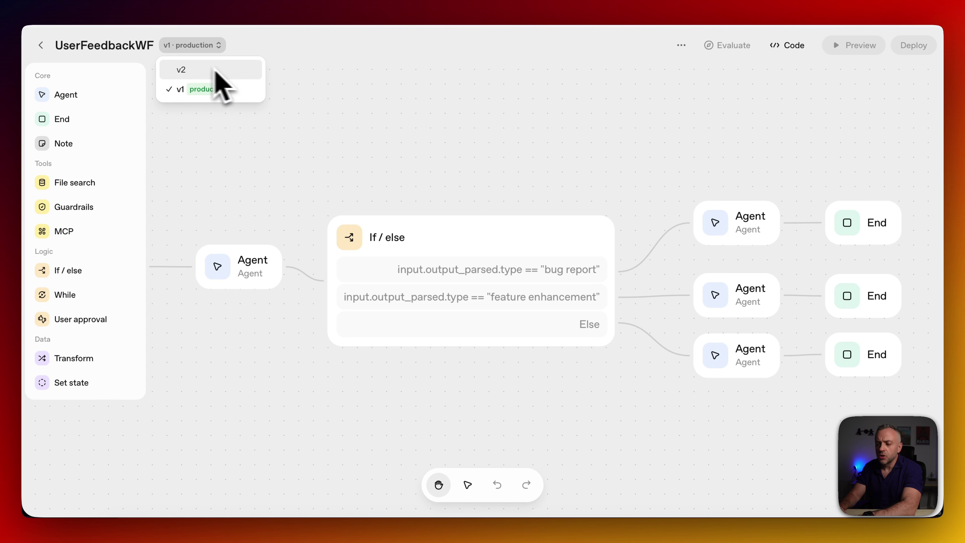
pyautogui.click(421, 90)
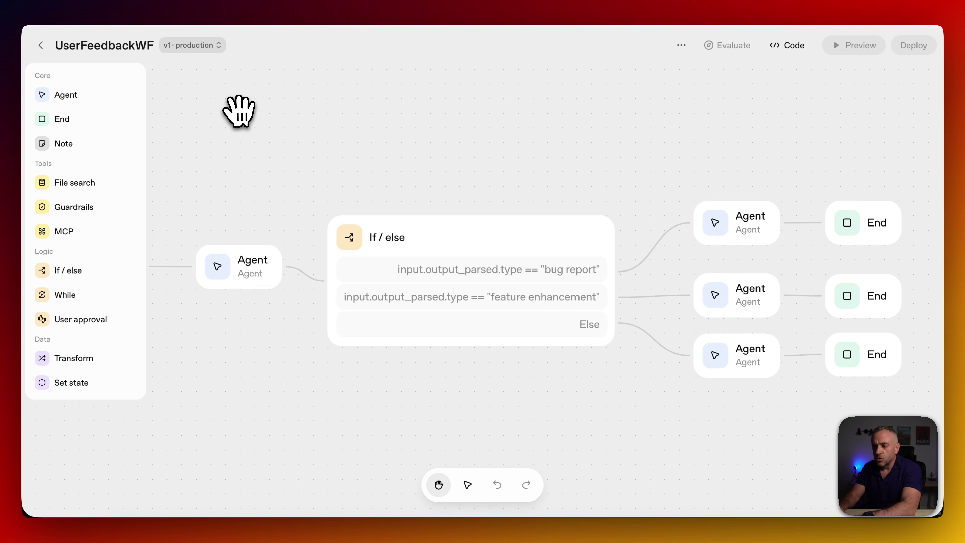
pyautogui.click(217, 45)
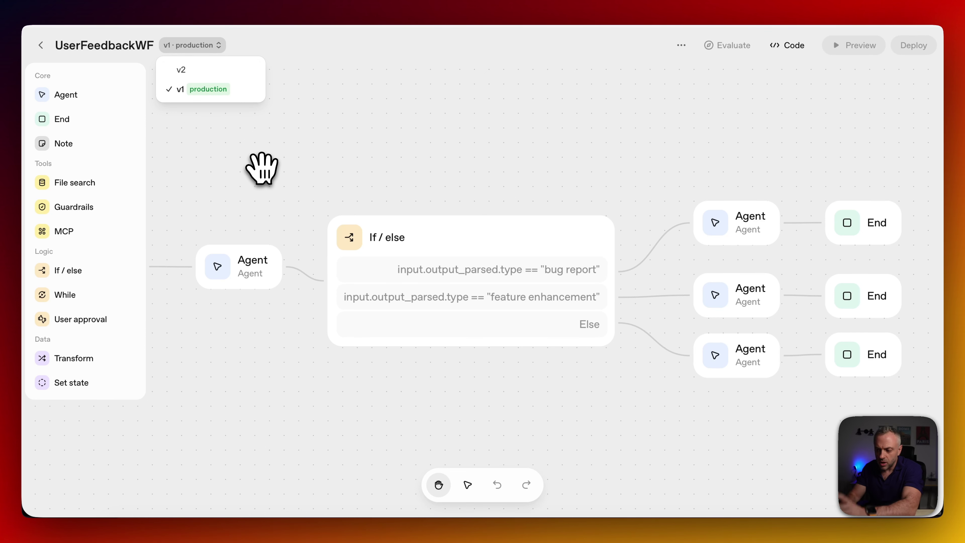
pyautogui.click(375, 162)
# Open the 01_Research workflow and move the "Simple workflow to research a set of" note into line with the other notes, above the Start node.
pyautogui.scroll(-1, 376, 162)
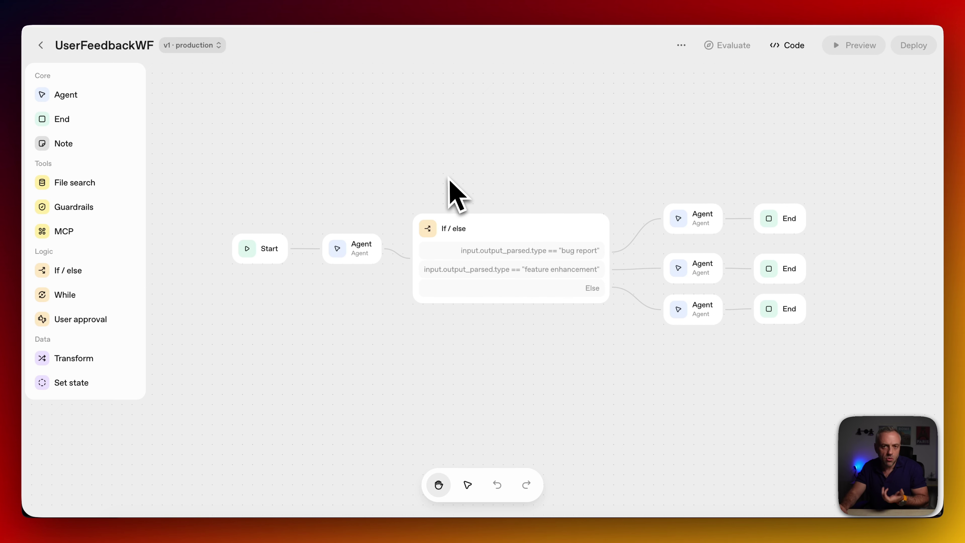
pyautogui.moveTo(390, 150); pyautogui.dragTo(372, 150)
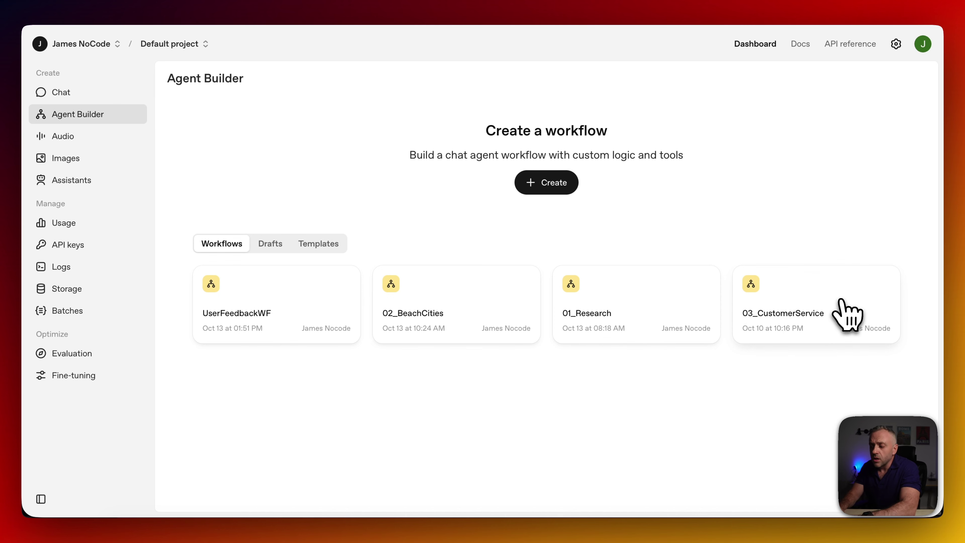
pyautogui.click(650, 309)
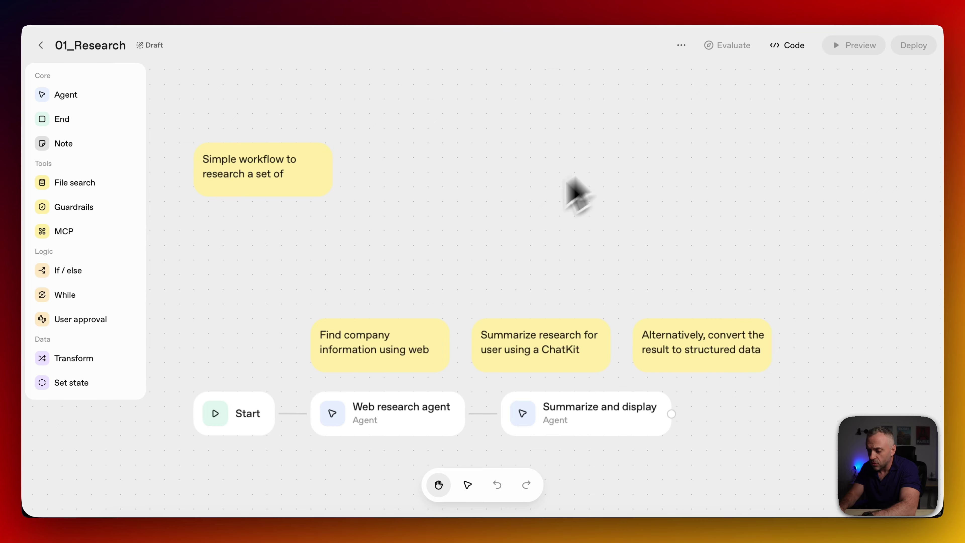
pyautogui.moveTo(457, 248); pyautogui.dragTo(500, 162)
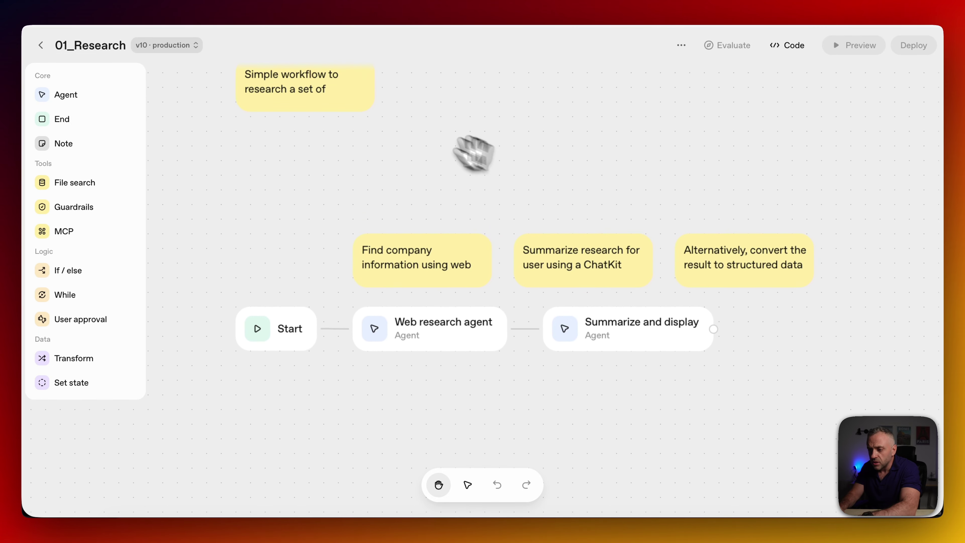
pyautogui.moveTo(351, 97); pyautogui.dragTo(297, 280)
# Examine the settings of the Start, Web research agent and Summarize and display nodes.
pyautogui.click(306, 334)
pyautogui.moveTo(496, 147); pyautogui.dragTo(464, 125)
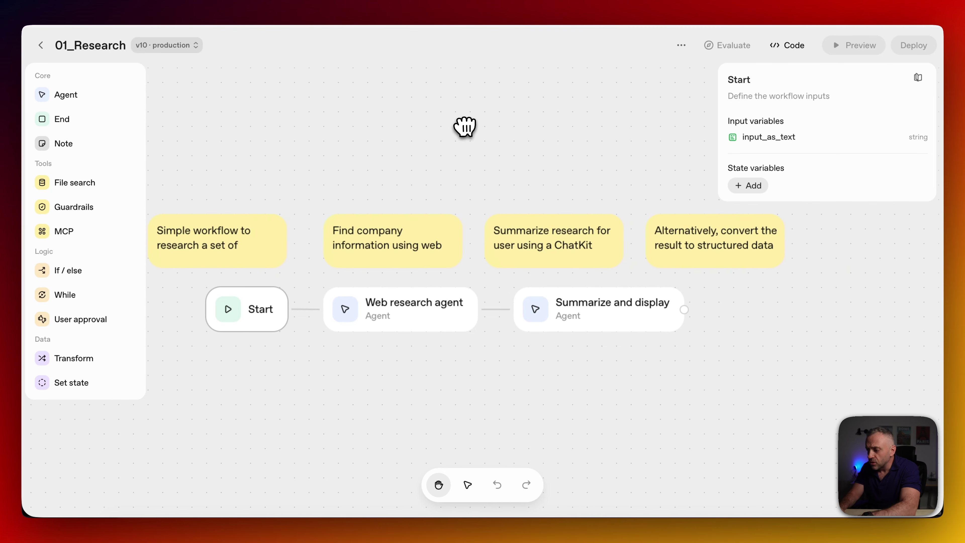
pyautogui.click(428, 323)
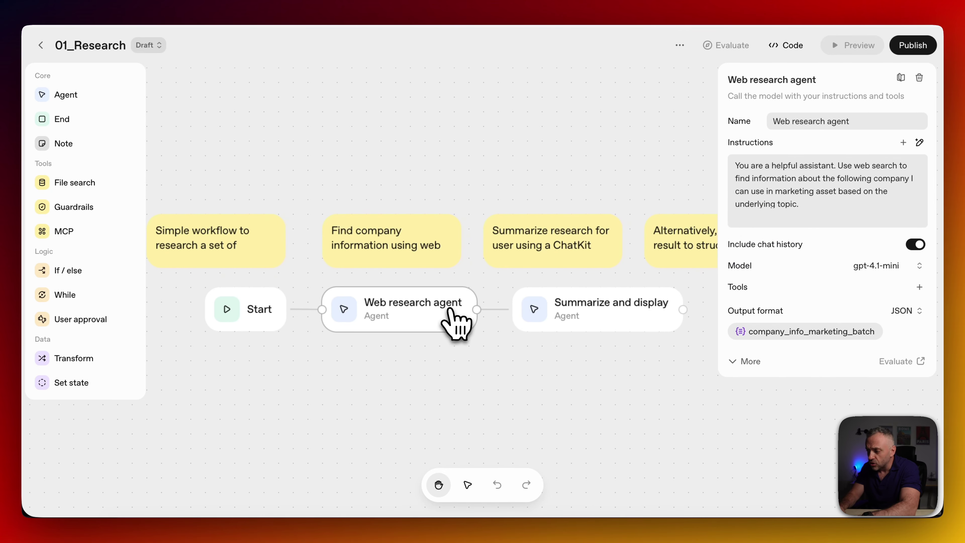
pyautogui.click(631, 312)
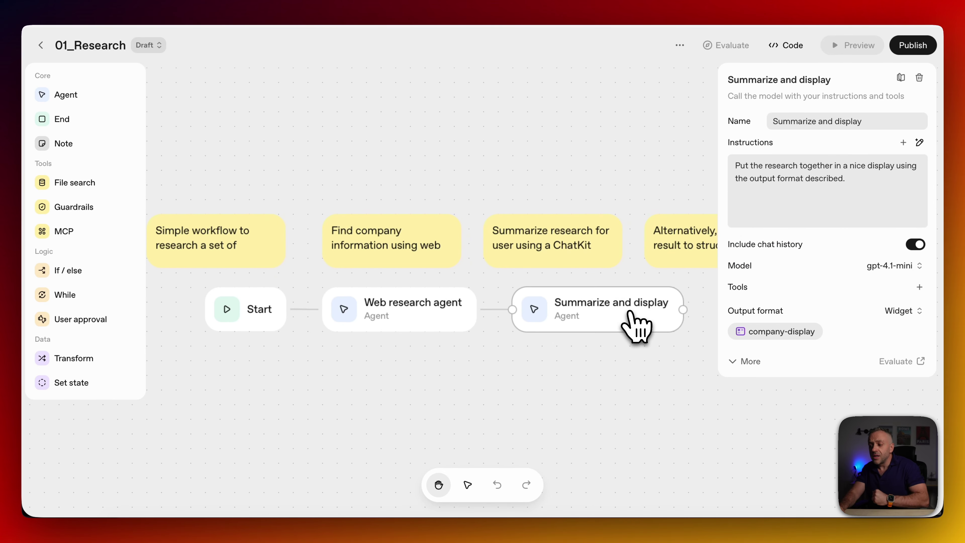
# Compare the instructions and output formats of the Web research agent and Summarize and display nodes.
pyautogui.click(448, 319)
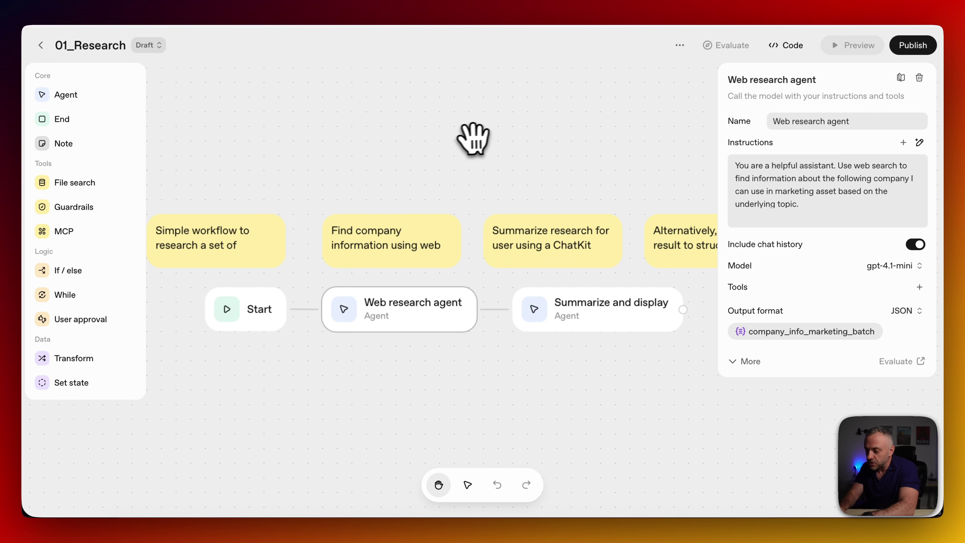
pyautogui.moveTo(463, 140)
pyautogui.mouseDown()
pyautogui.moveTo(490, 108)
pyautogui.moveTo(480, 150)
pyautogui.mouseUp()
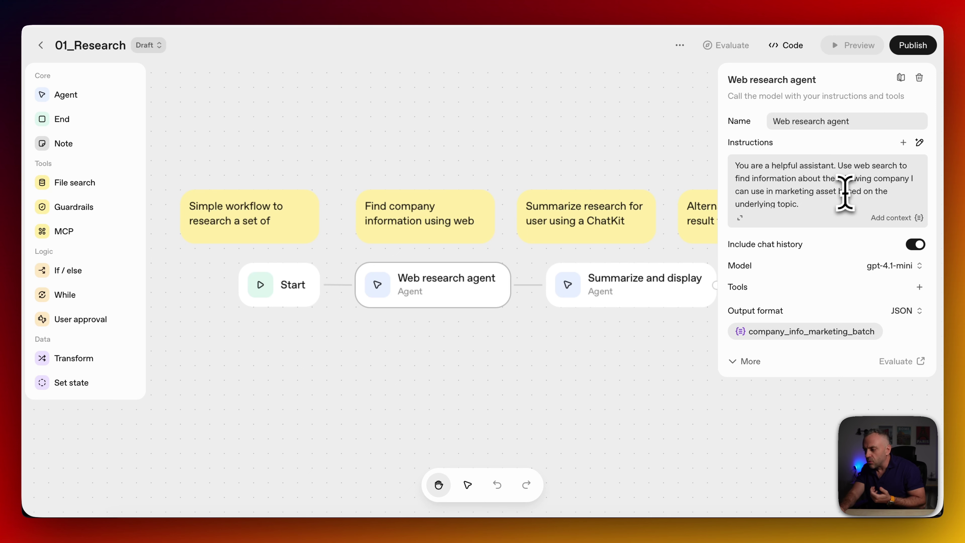
pyautogui.click(813, 190)
pyautogui.click(645, 281)
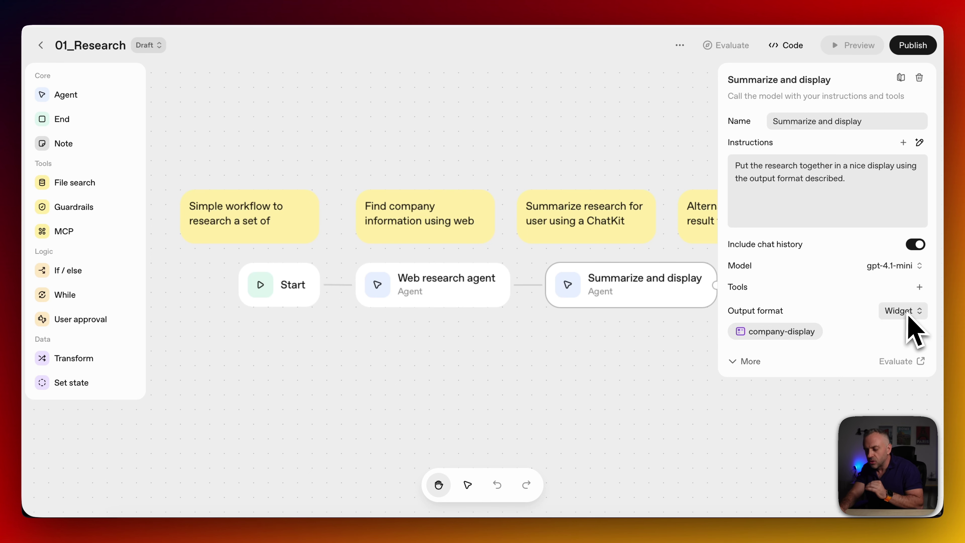
pyautogui.click(661, 114)
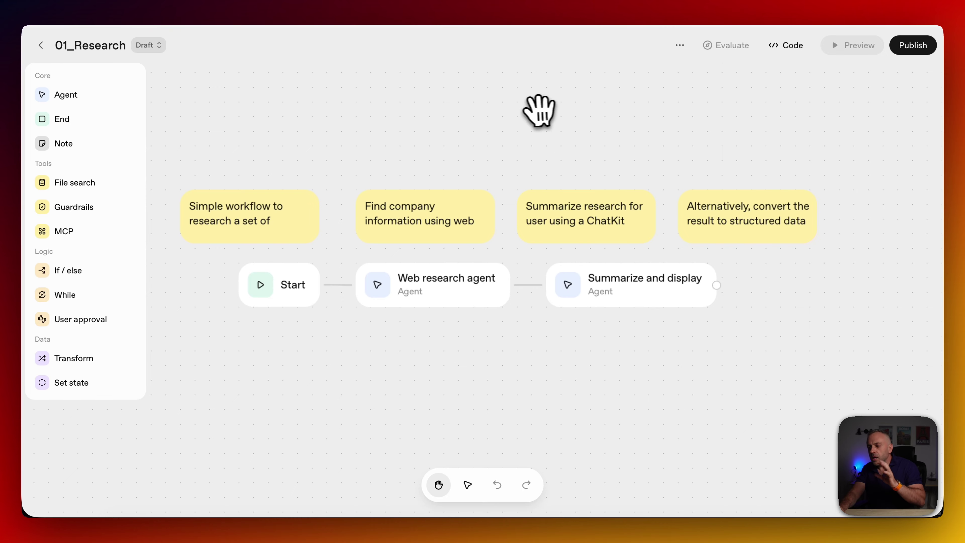
pyautogui.moveTo(539, 112); pyautogui.dragTo(587, 110)
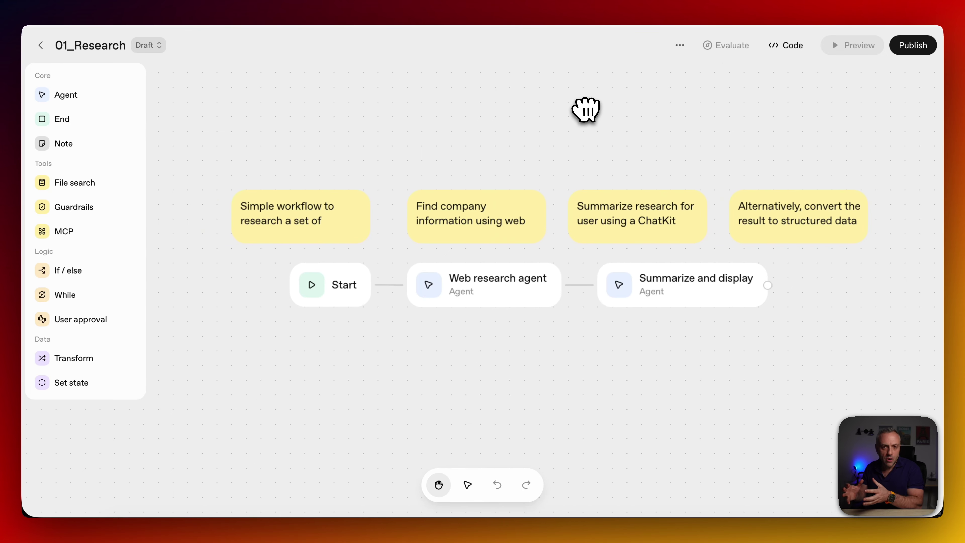
# Switch to the AI Workbench app, run the Analyze NVDA prompt on the Research Report page and read through the answer.
pyautogui.click(740, 16)
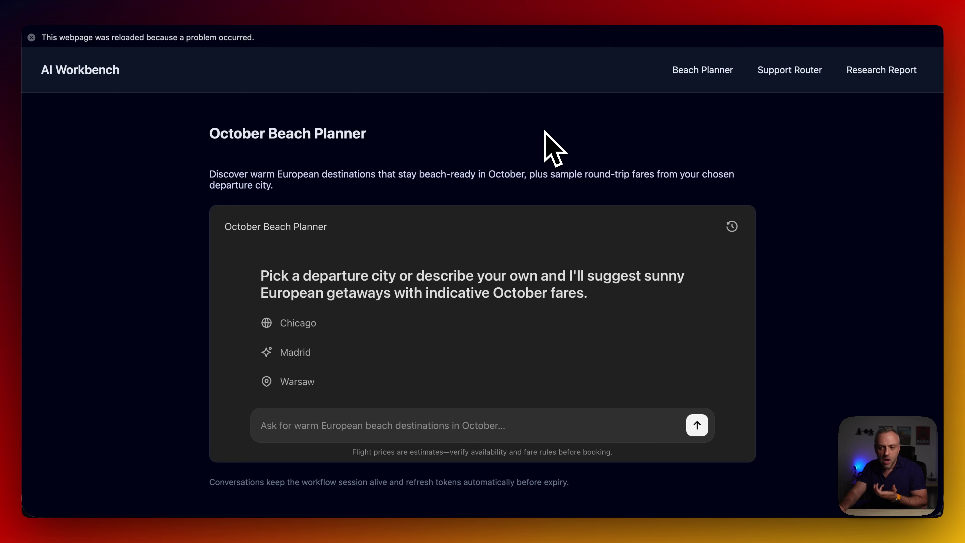
pyautogui.click(31, 38)
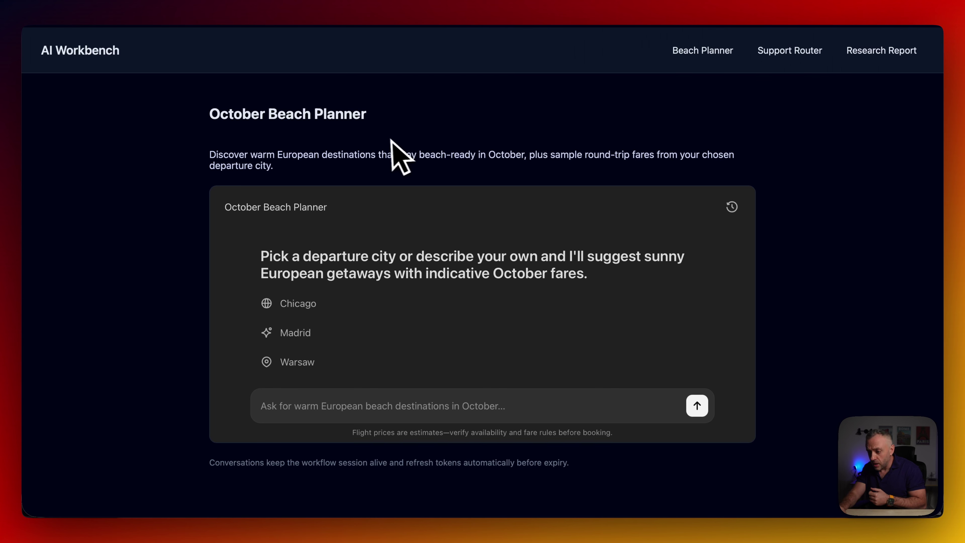
pyautogui.click(862, 54)
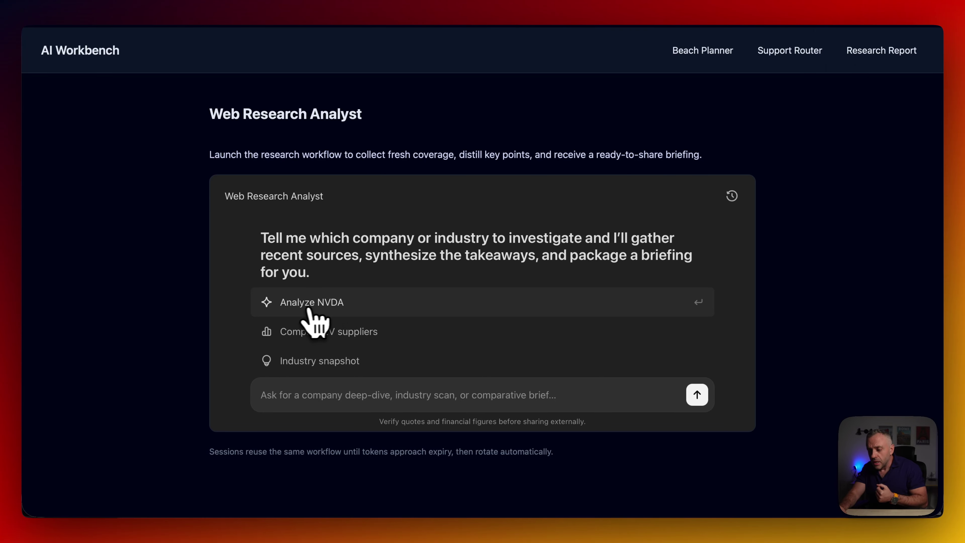
pyautogui.click(355, 395)
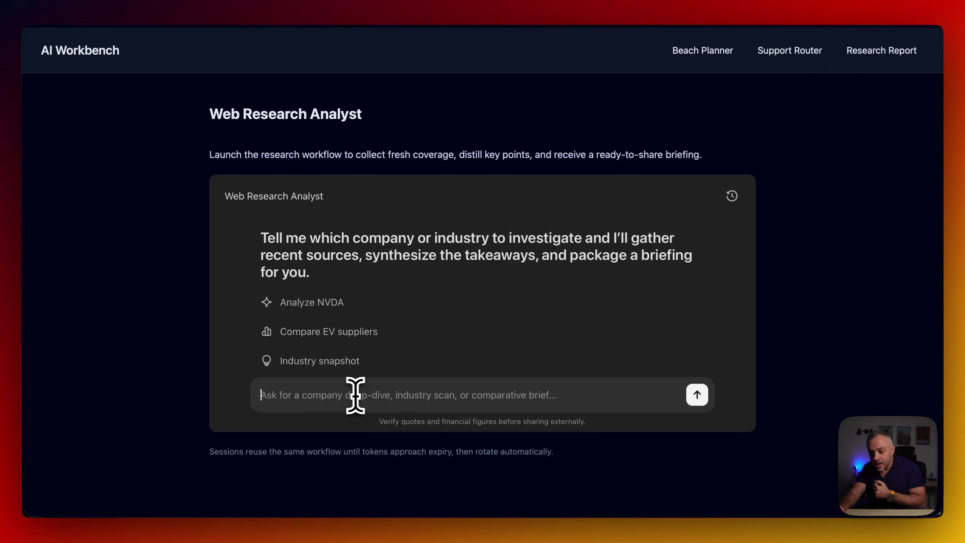
pyautogui.click(327, 305)
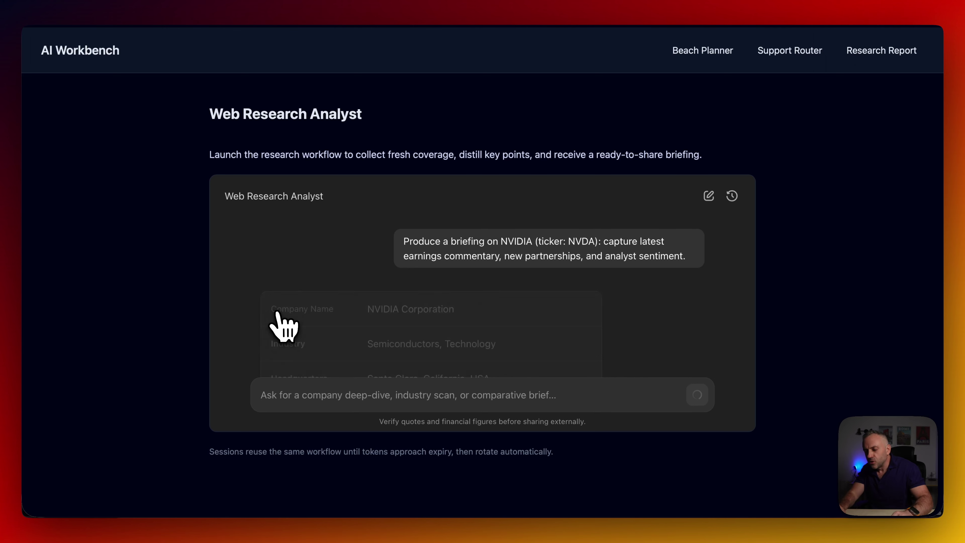
pyautogui.scroll(3, 316, 324)
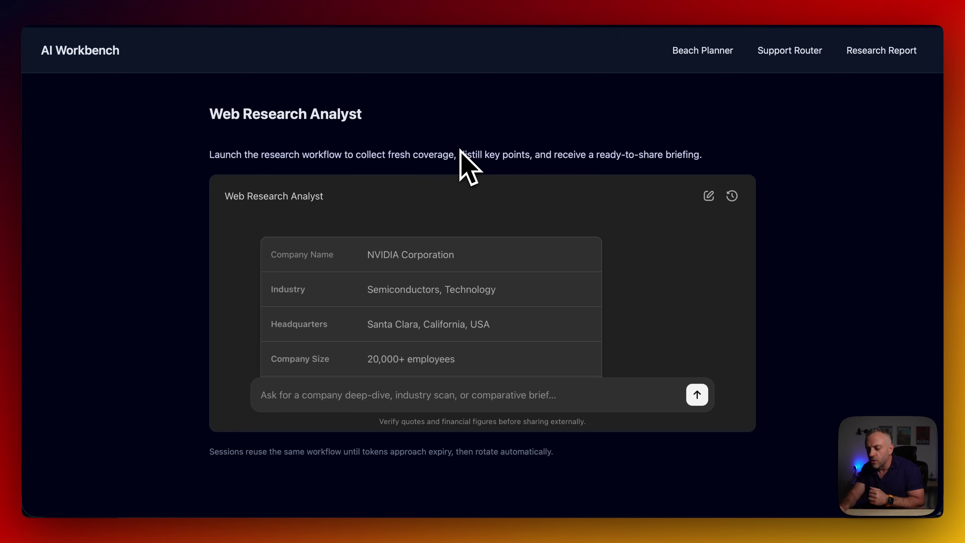
pyautogui.scroll(-2, 379, 287)
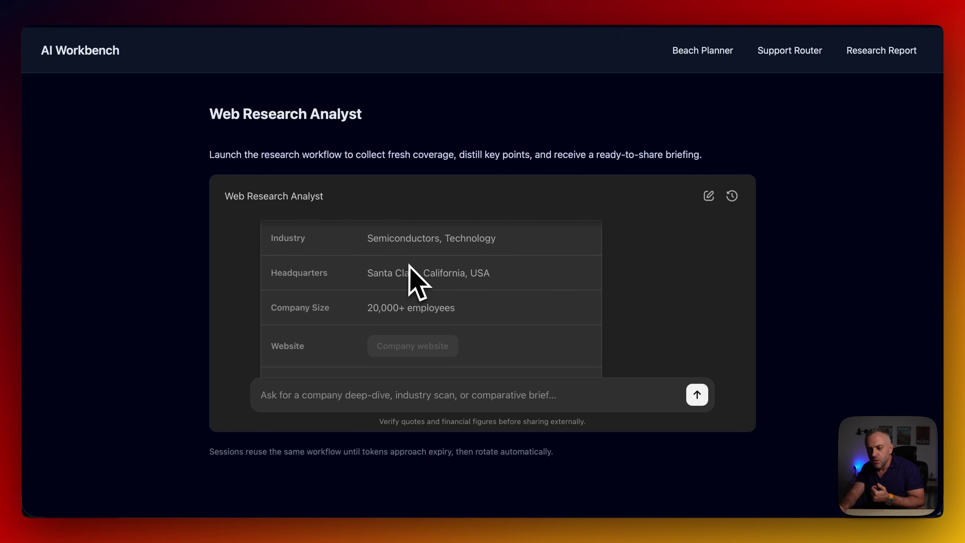
pyautogui.scroll(2, 407, 268)
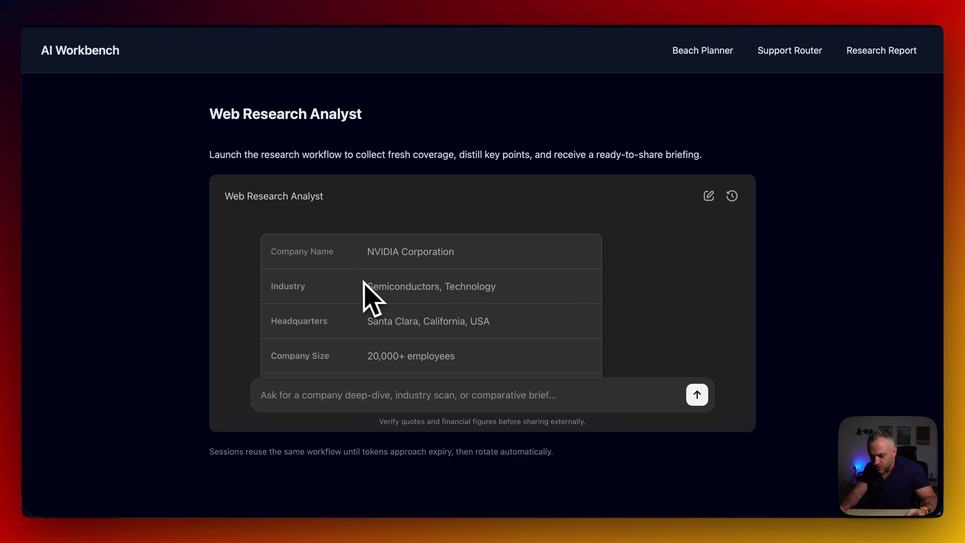
# Back in the 01_Research workflow, set the Summarize and display node's output format to Text and publish the change.
pyautogui.click(264, 14)
pyautogui.click(705, 301)
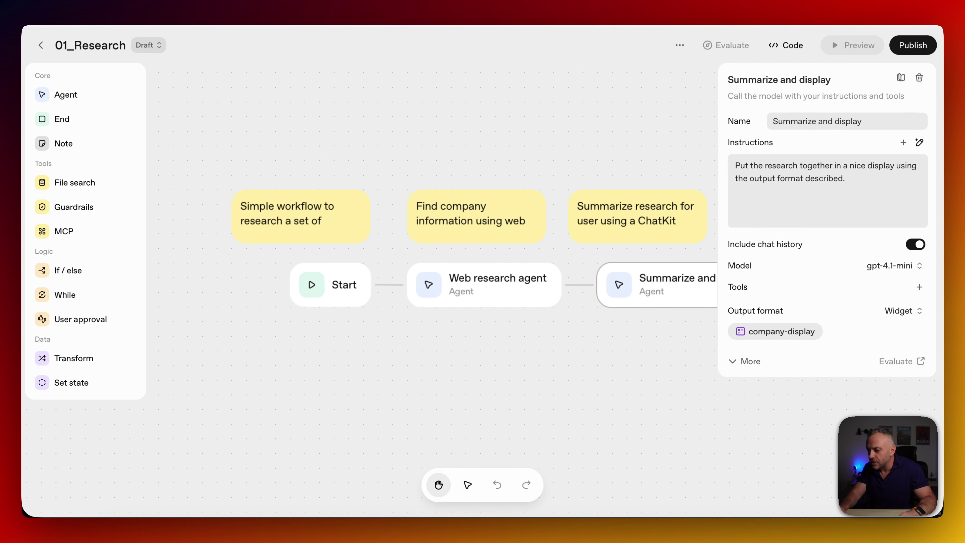
pyautogui.click(901, 310)
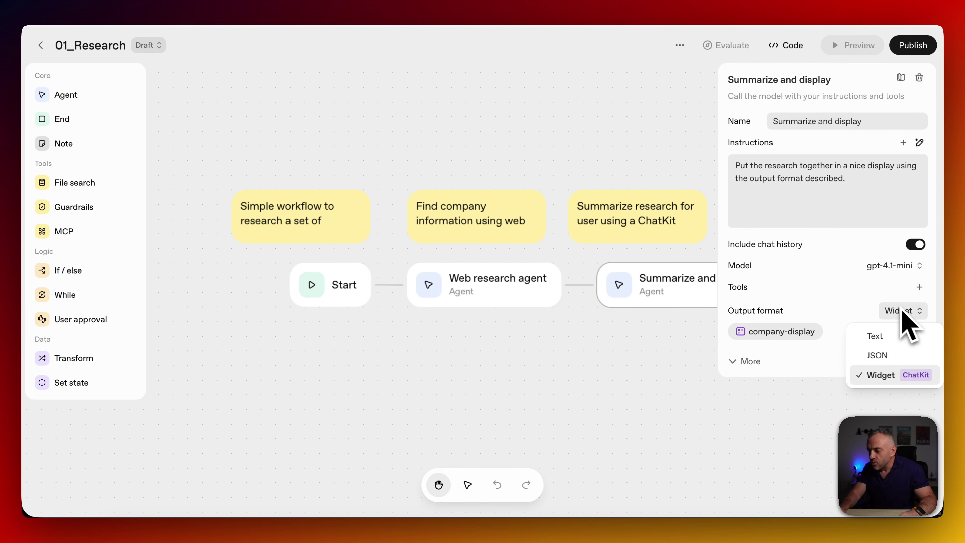
pyautogui.click(900, 339)
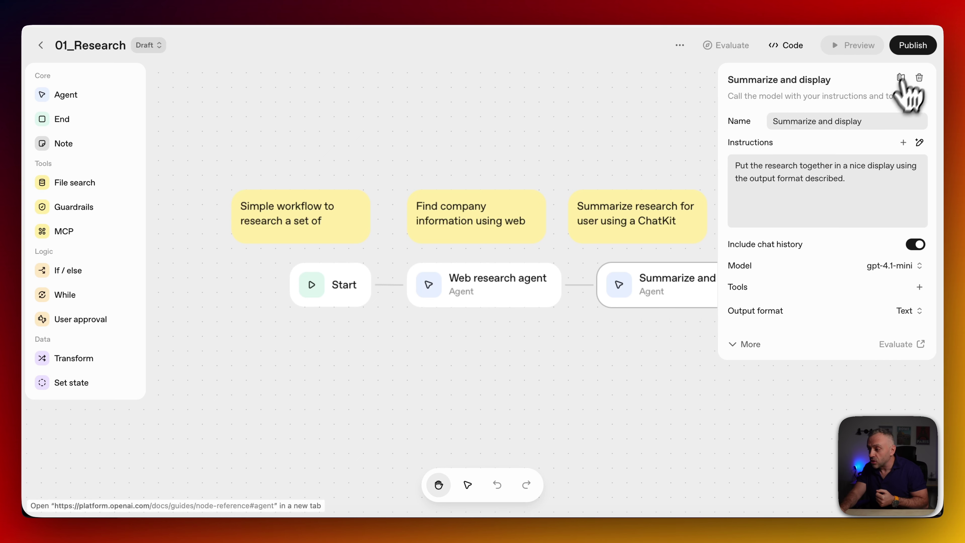
pyautogui.click(922, 51)
pyautogui.click(603, 348)
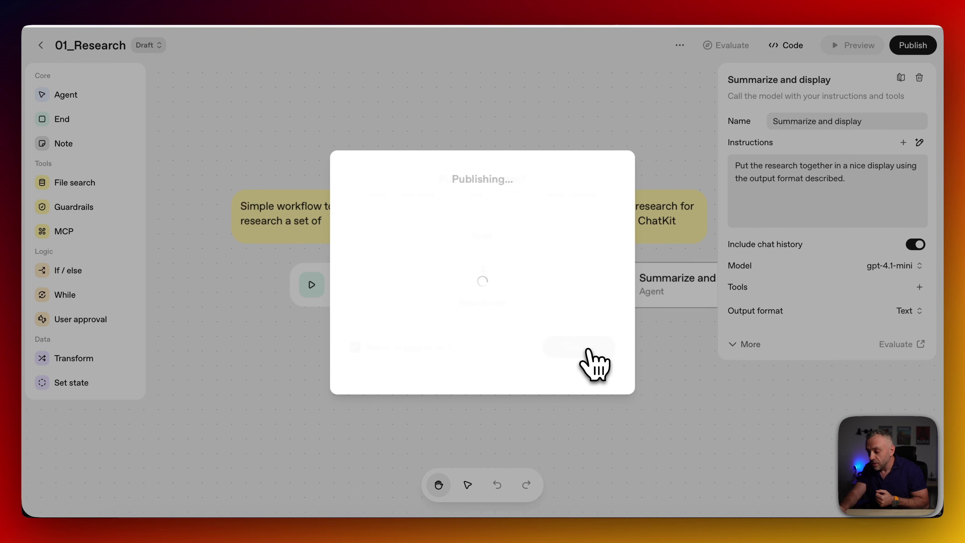
# In AI Workbench, start a new Web Research Analyst chat, run Analyze NVDA again and read the answer from its beginning.
pyautogui.click(710, 10)
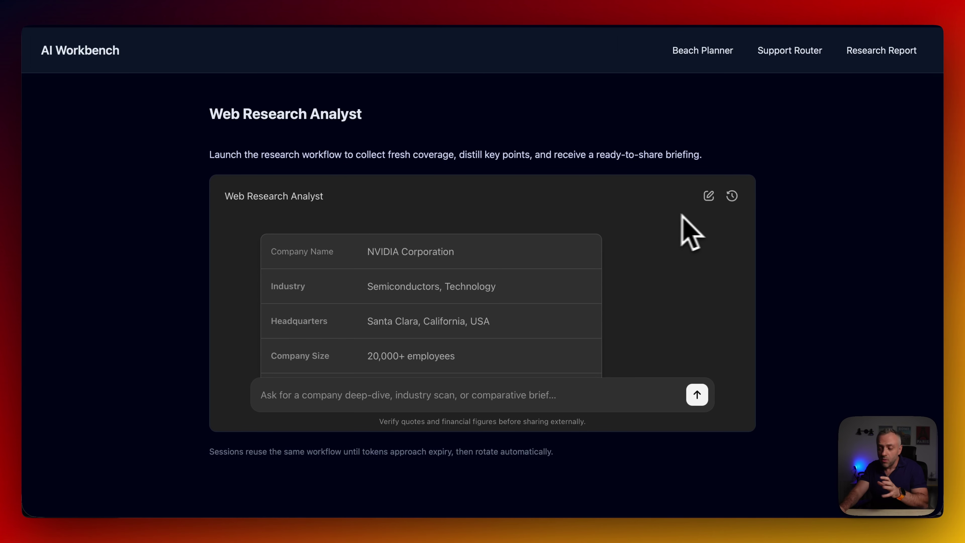
pyautogui.click(734, 197)
pyautogui.click(709, 196)
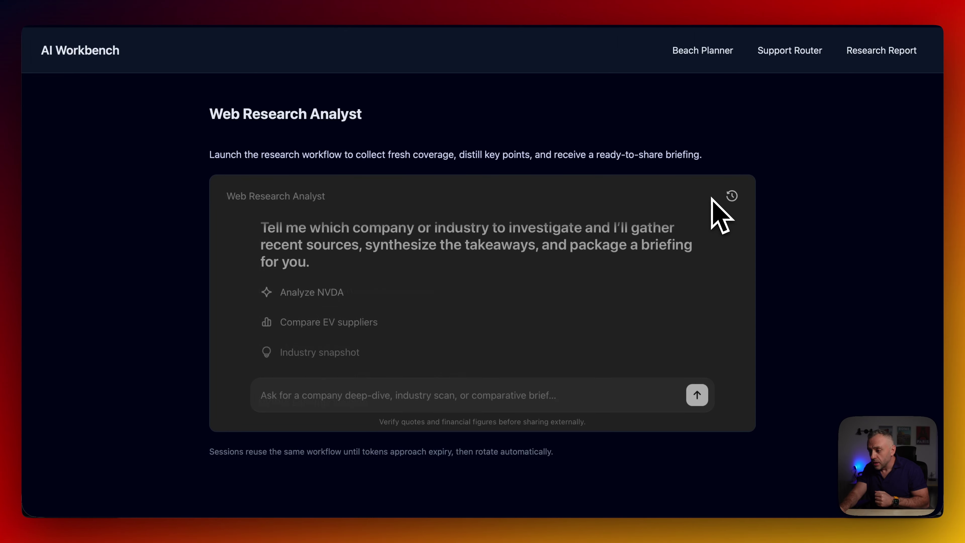
pyautogui.click(324, 299)
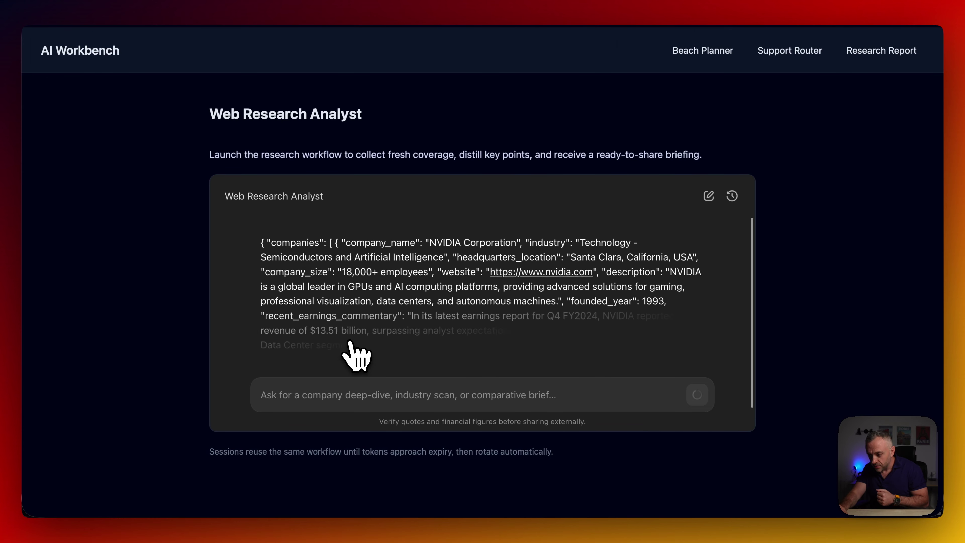
pyautogui.scroll(10, 353, 294)
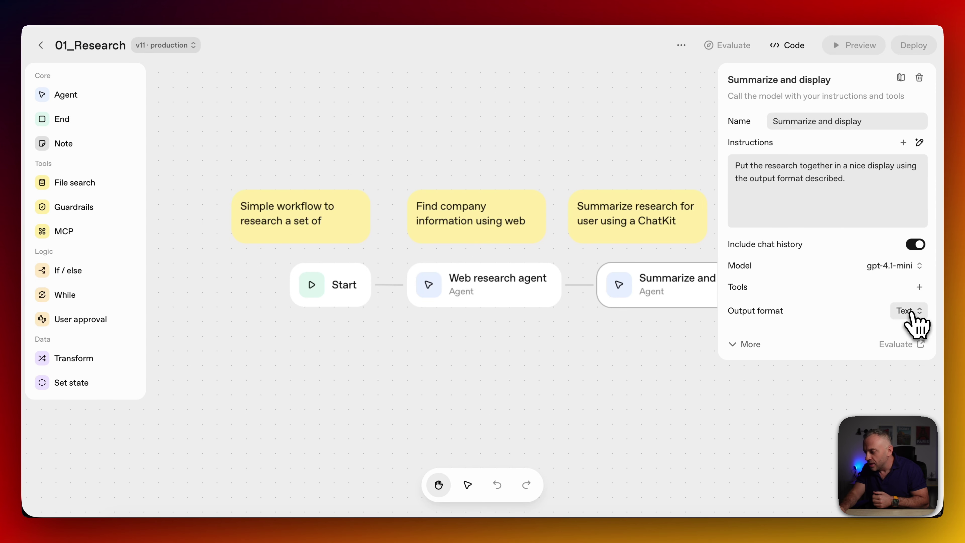
# In 01_Research, set the Summarize and display node's output format to Widget and publish a new version deployed to production.
pyautogui.click(910, 312)
pyautogui.click(893, 380)
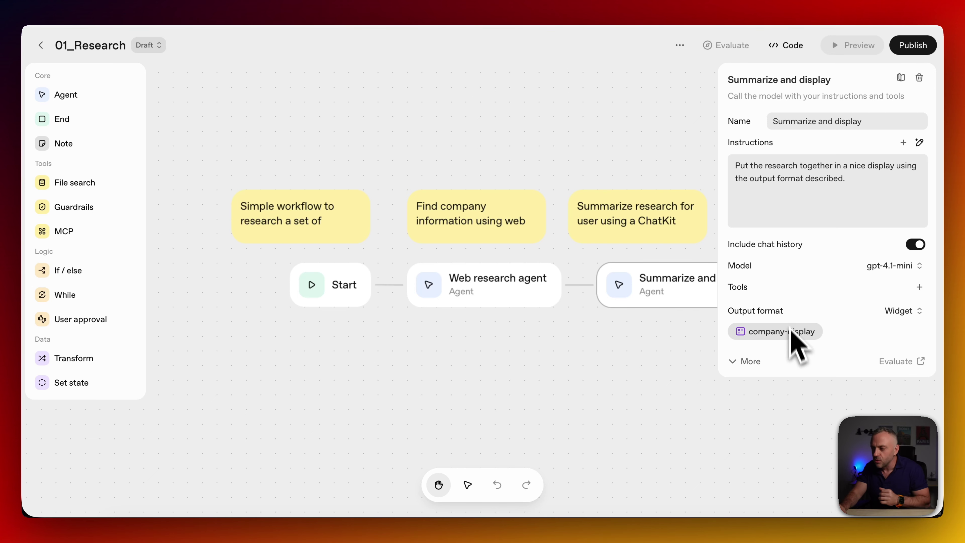
pyautogui.click(914, 45)
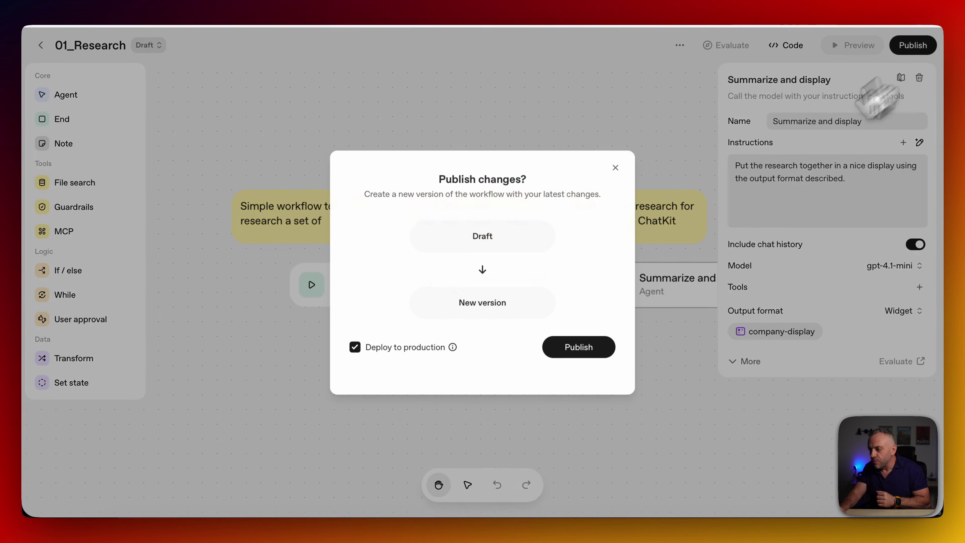
pyautogui.click(580, 347)
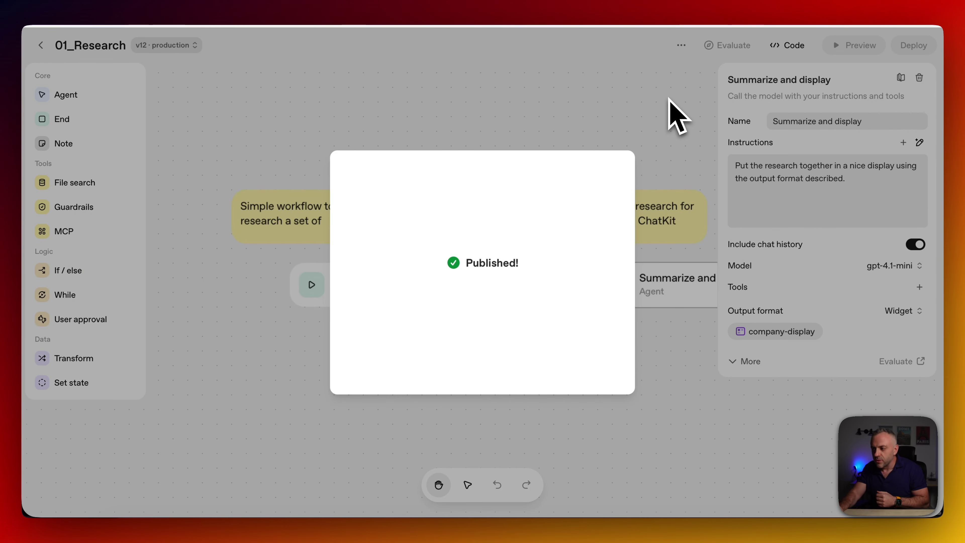
# Return to AI Workbench and rerun the Analyze NVDA prompt in a fresh Web Research Analyst chat.
pyautogui.click(766, 19)
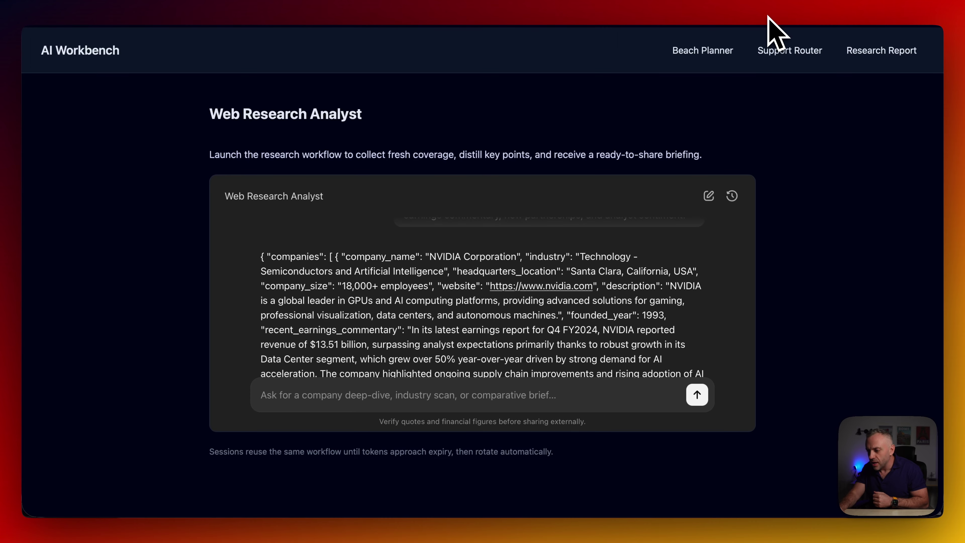
pyautogui.click(709, 197)
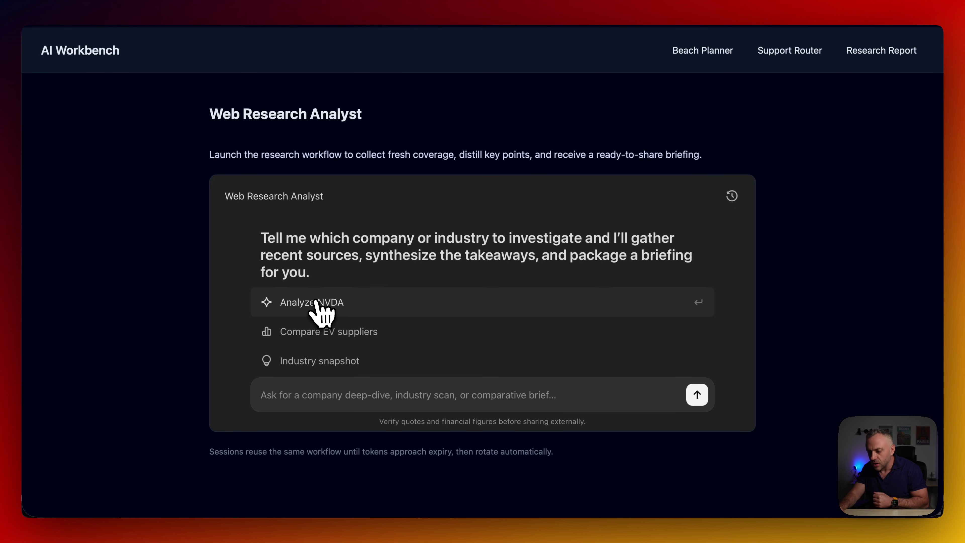
pyautogui.click(318, 302)
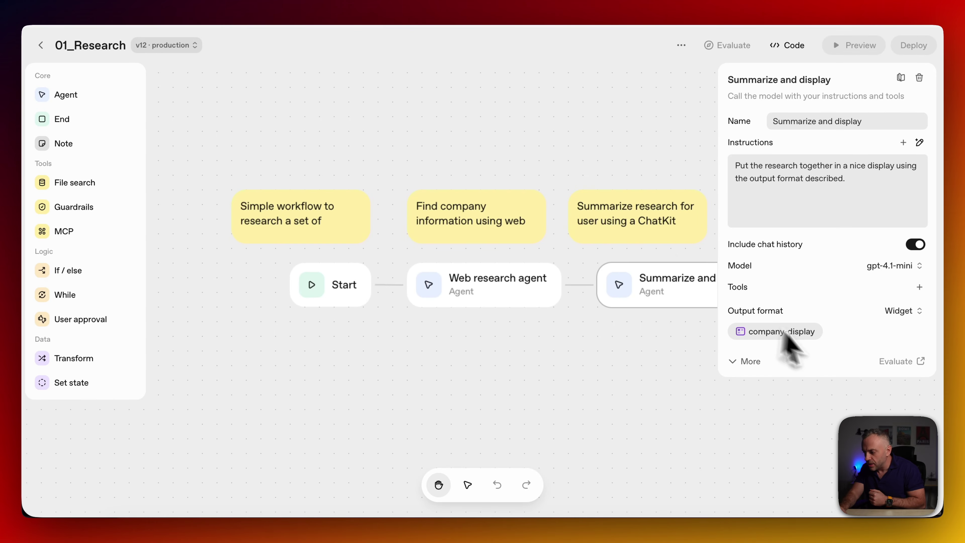
# In 01_Research, preview the company-display widget attached to the Summarize and display node and open it for editing in Widget Builder.
pyautogui.click(903, 311)
pyautogui.click(897, 374)
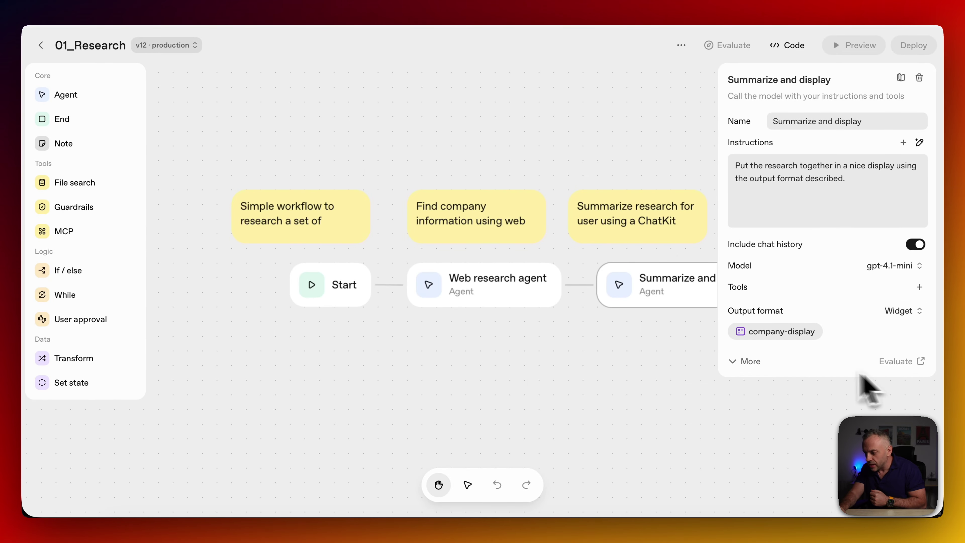
pyautogui.click(782, 335)
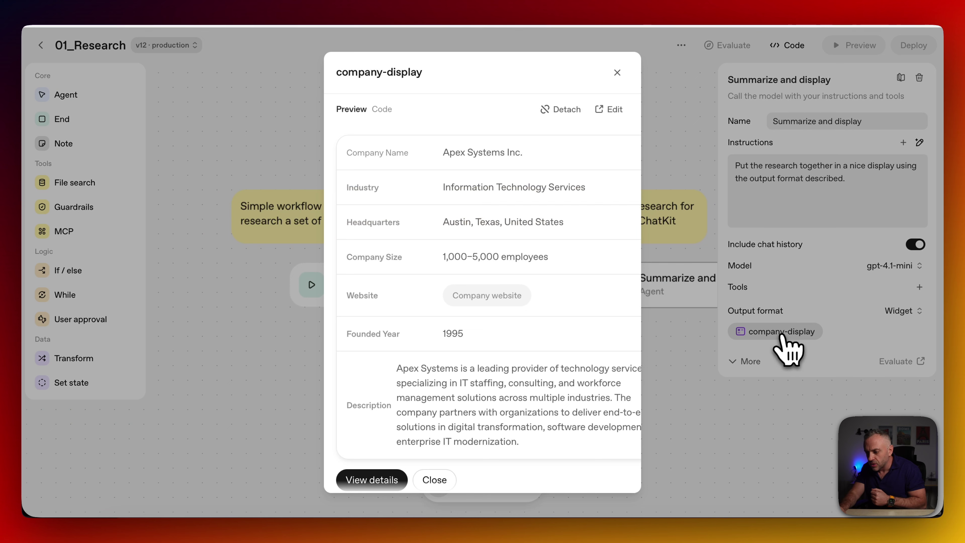
pyautogui.scroll(-1, 502, 331)
pyautogui.hscroll(1, 517, 334)
pyautogui.hscroll(-1, 518, 334)
pyautogui.scroll(1, 517, 338)
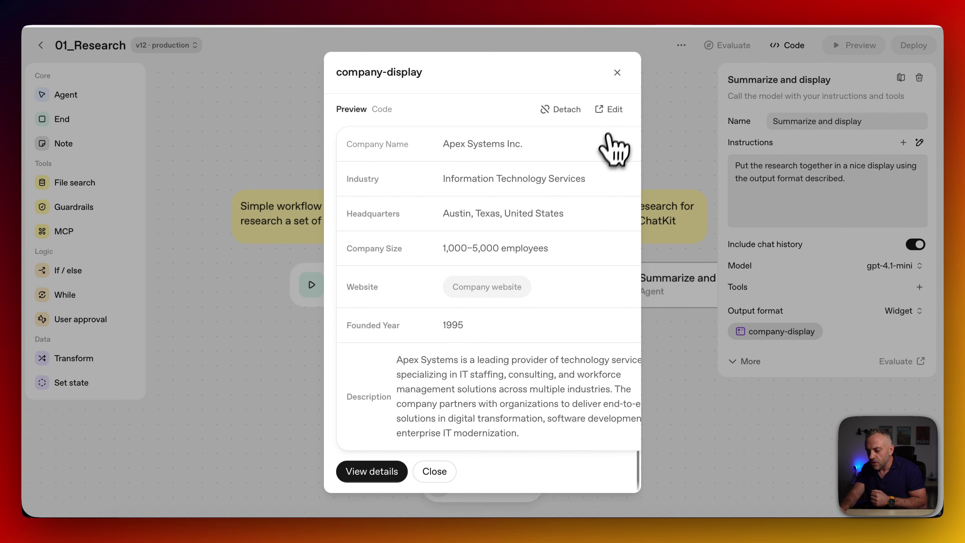
pyautogui.click(615, 111)
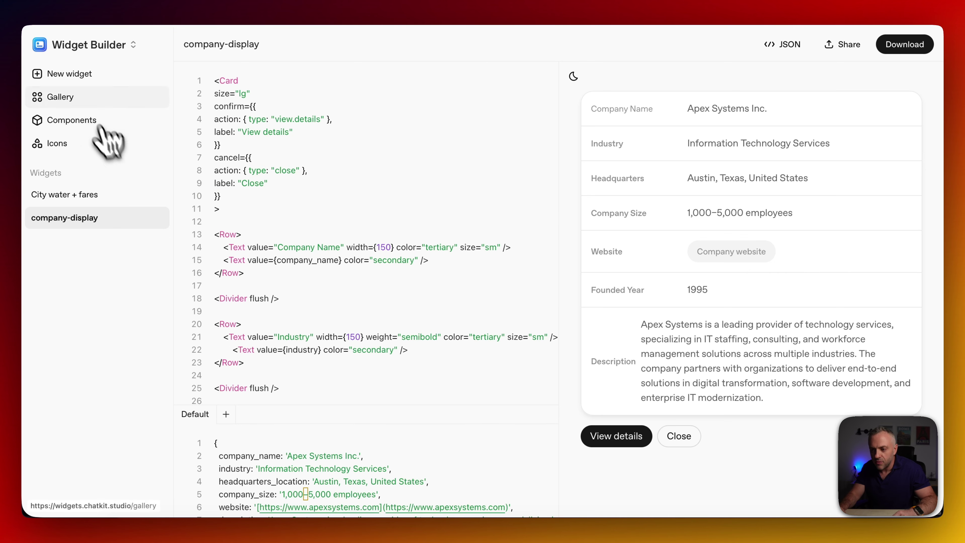
# Look over Widget Builder's widget creation page, the gallery of sample widgets and the Components reference.
pyautogui.click(76, 78)
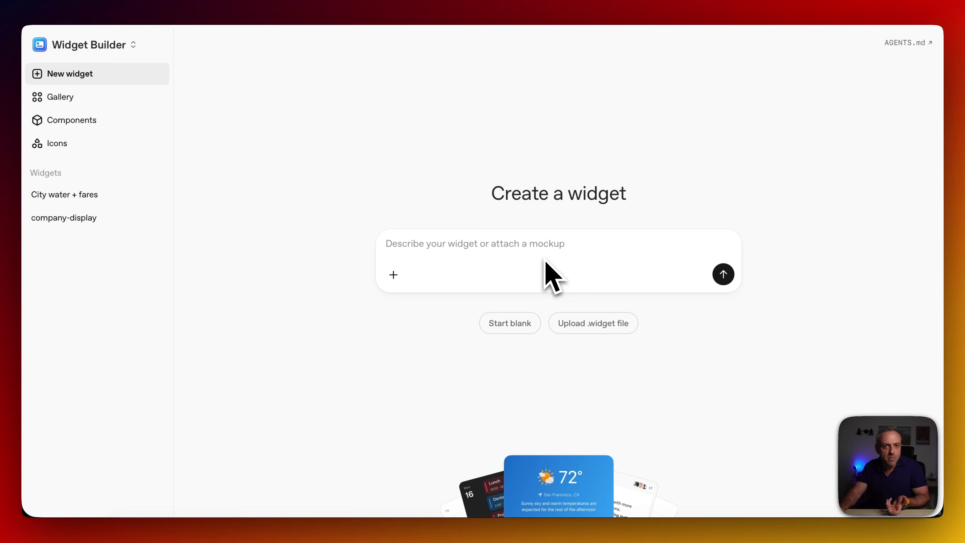
pyautogui.click(110, 99)
pyautogui.scroll(-10, 549, 210)
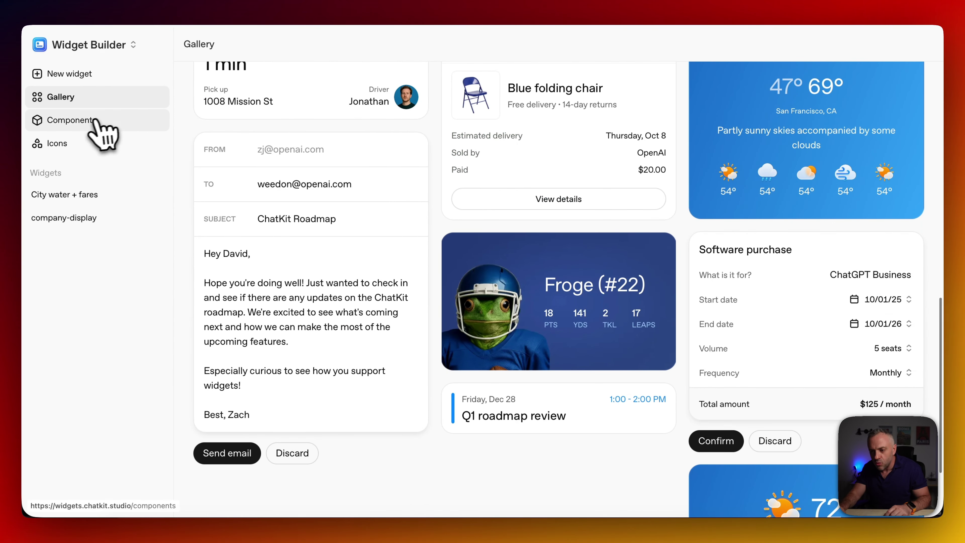
pyautogui.click(94, 121)
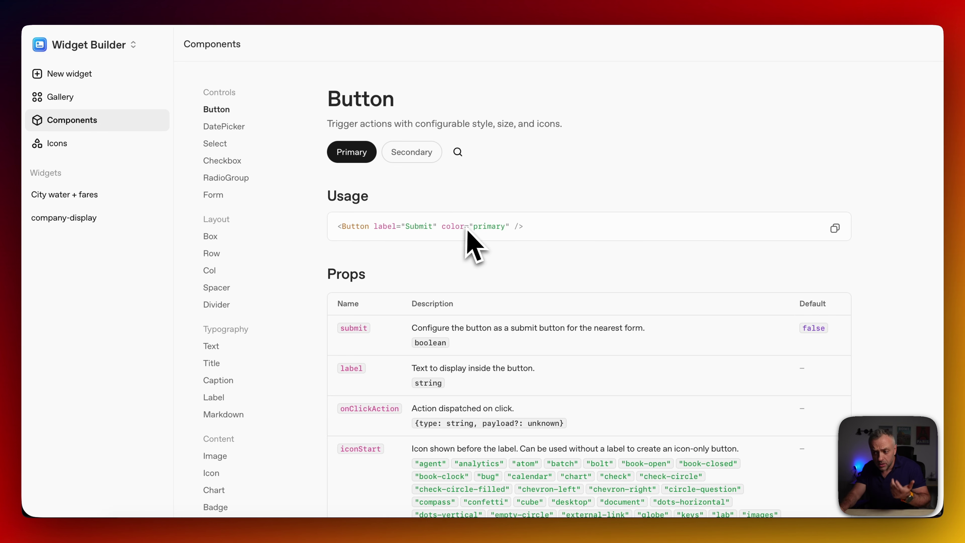
pyautogui.click(80, 100)
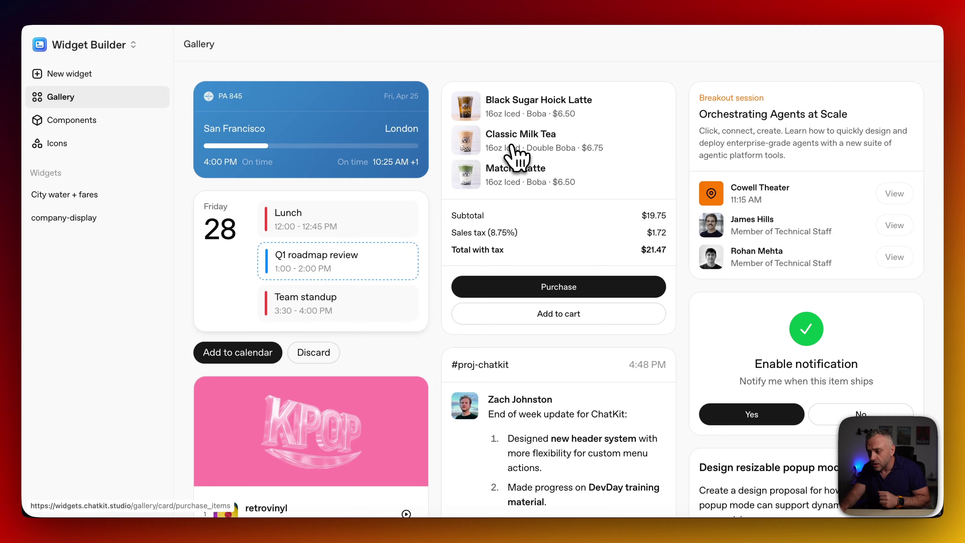
# Open the drinks purchase sample widget from the gallery, examine its card code and close it.
pyautogui.click(517, 156)
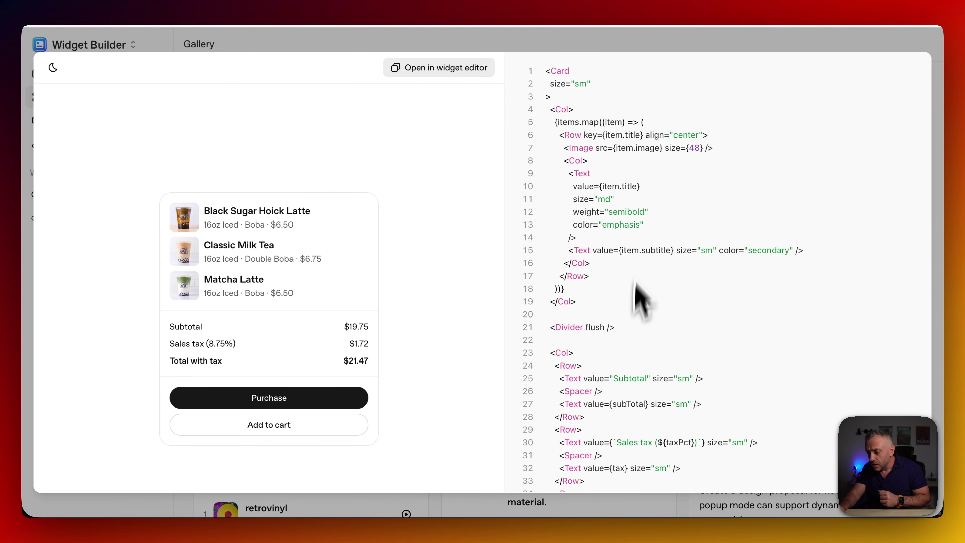
pyautogui.scroll(-5, 636, 343)
pyautogui.scroll(5, 635, 345)
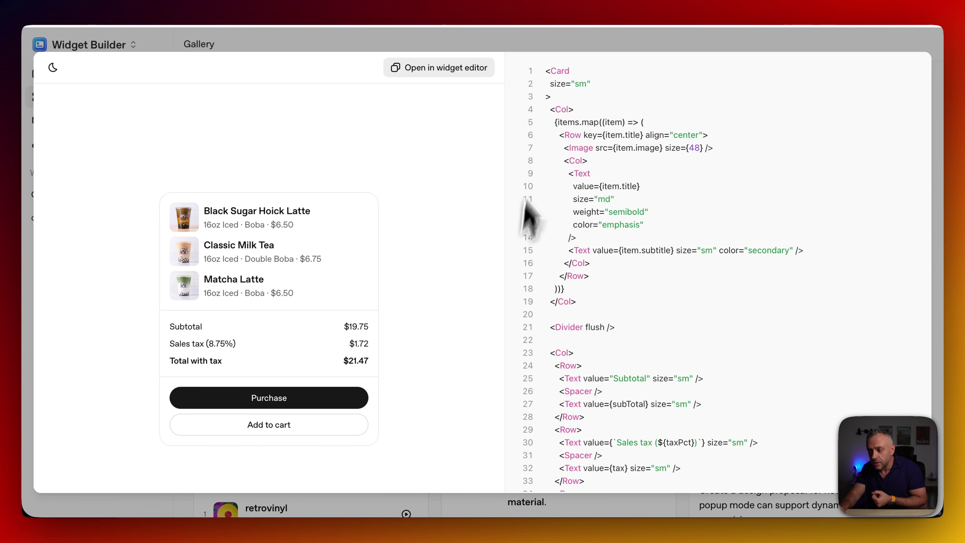
pyautogui.click(572, 46)
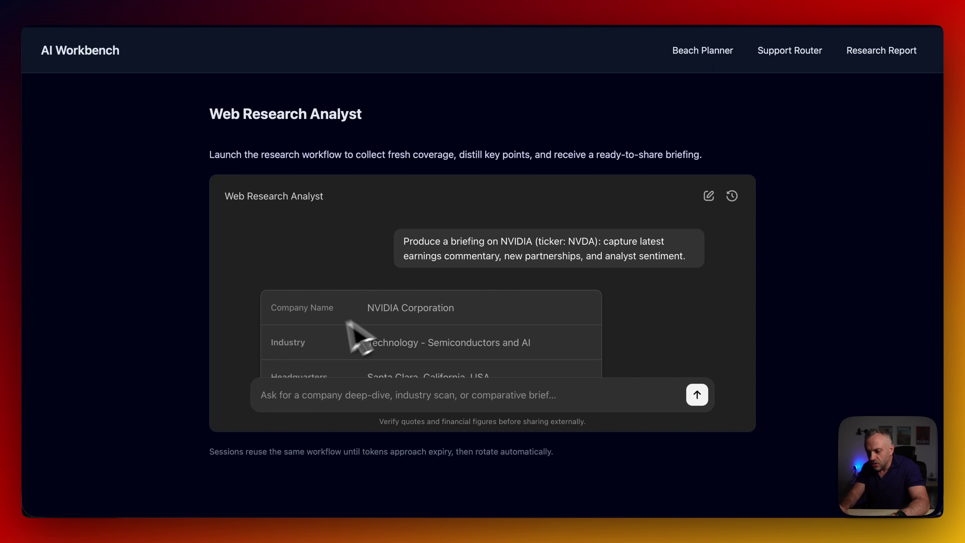
# Switch to AI Workbench and read through the NVIDIA company widget in the Web Research Analyst chat.
pyautogui.scroll(-5, 381, 331)
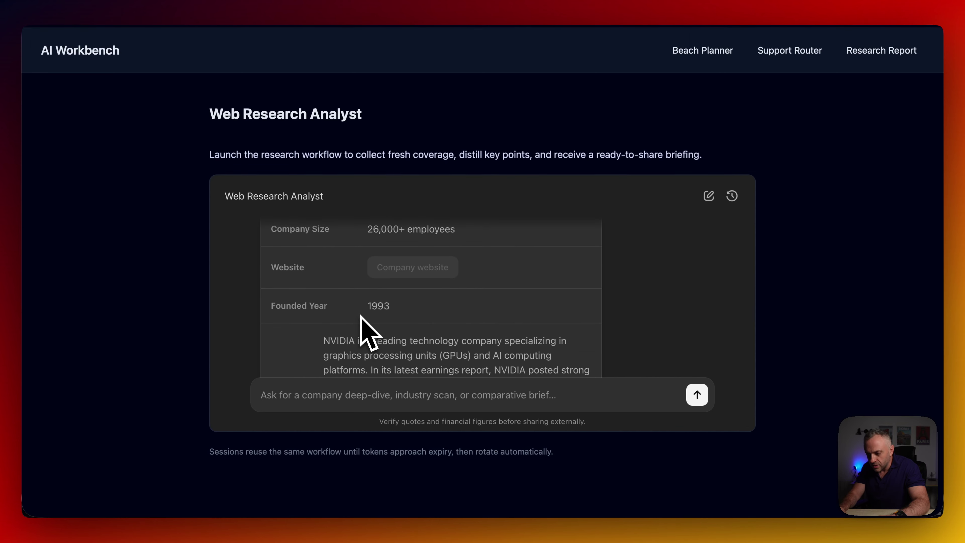
pyautogui.scroll(-1, 424, 348)
pyautogui.scroll(-5, 427, 359)
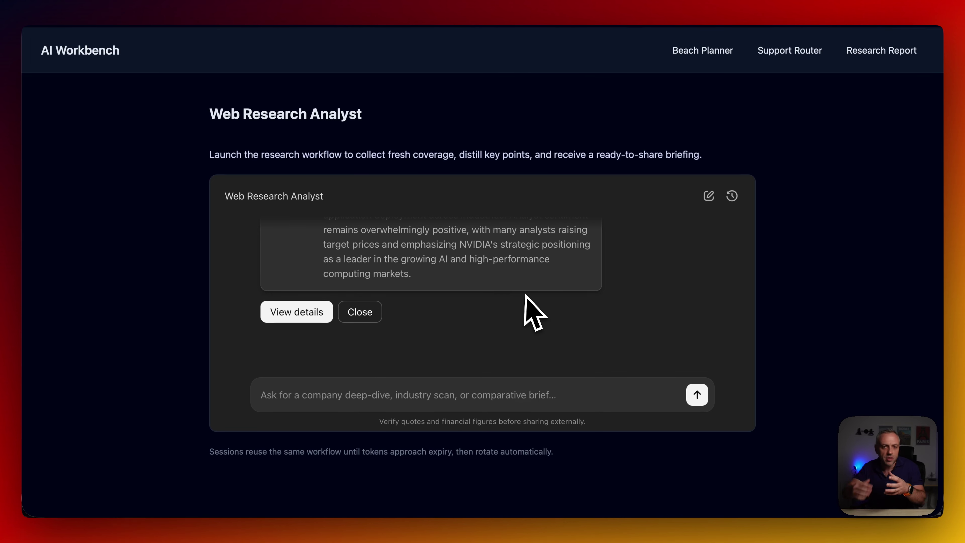
pyautogui.scroll(10, 527, 294)
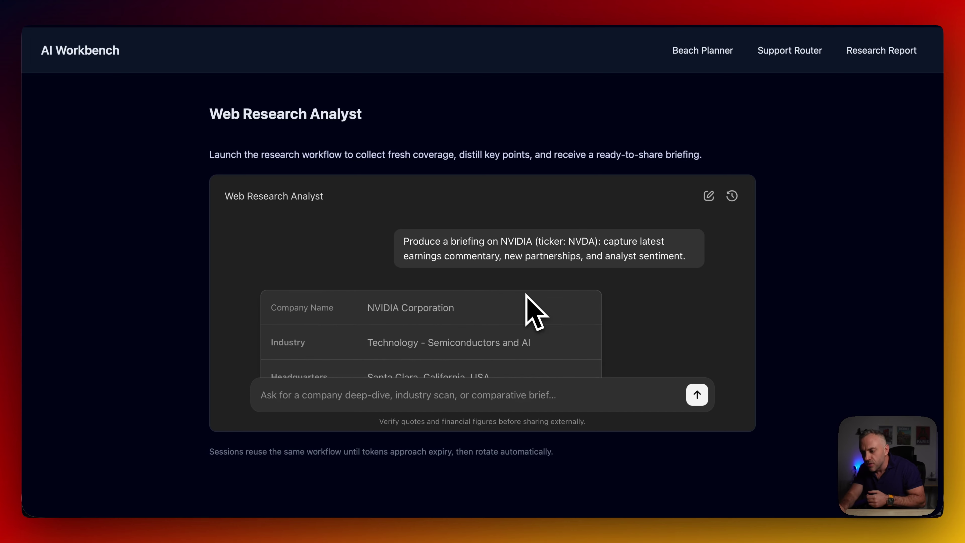
# Return to Agent Builder, leave the 01_Research workflow and open 02_BeachCities from the workflow list.
pyautogui.click(216, 21)
pyautogui.click(617, 72)
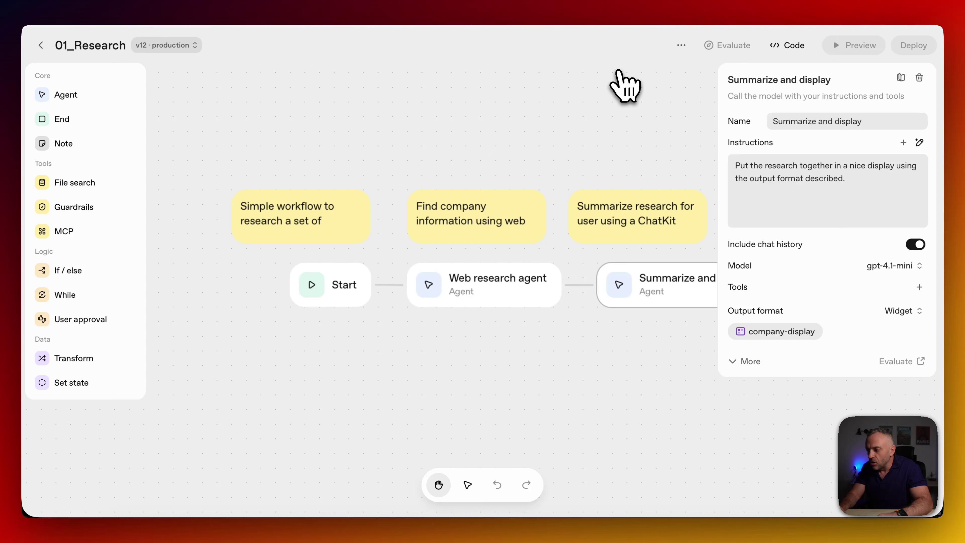
pyautogui.click(542, 78)
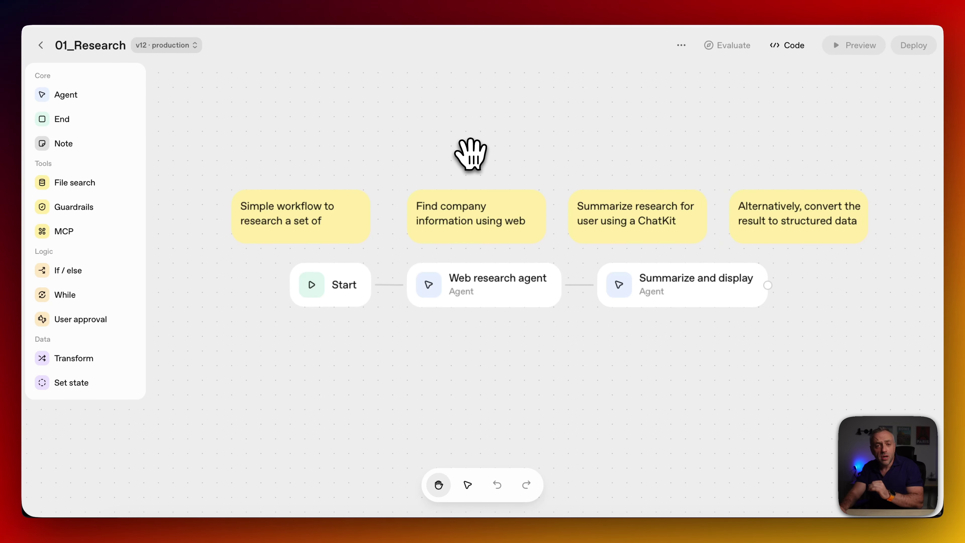
pyautogui.click(42, 45)
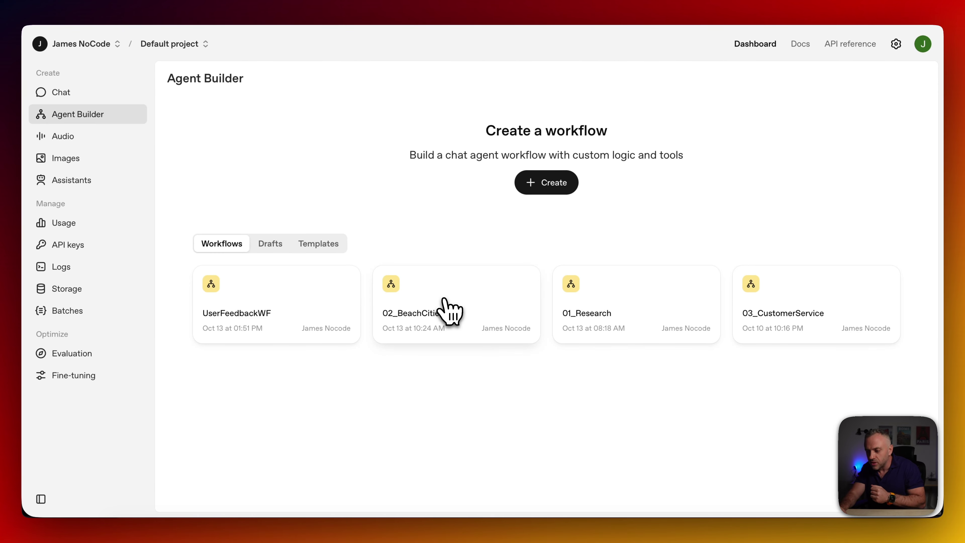
pyautogui.click(444, 307)
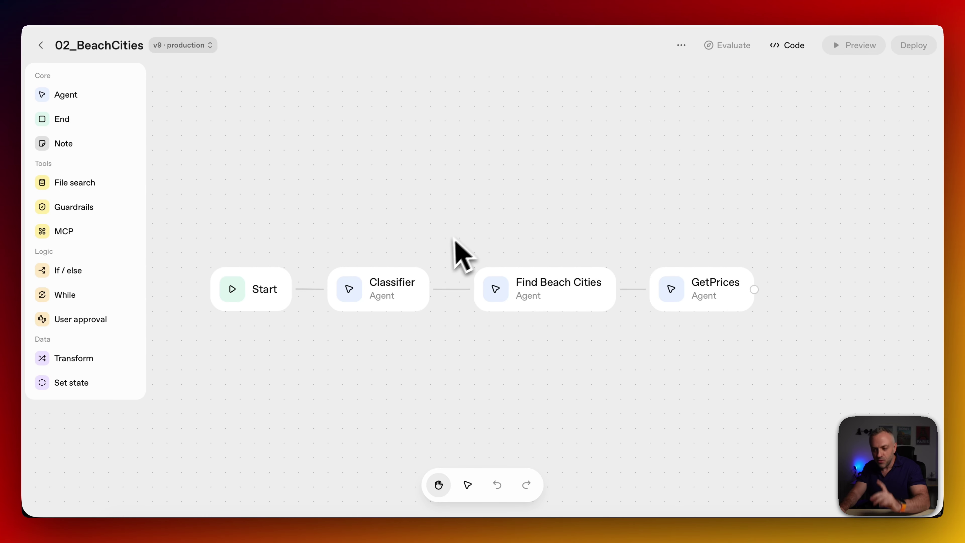
# Inspect the settings of the Start, Classifier and GetPrices nodes in the 02_BeachCities workflow.
pyautogui.click(284, 298)
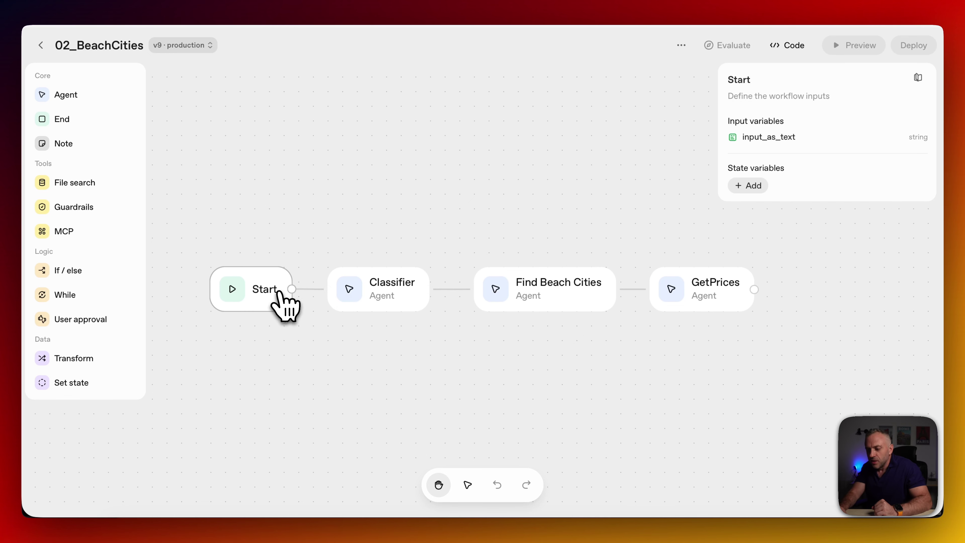
pyautogui.click(391, 295)
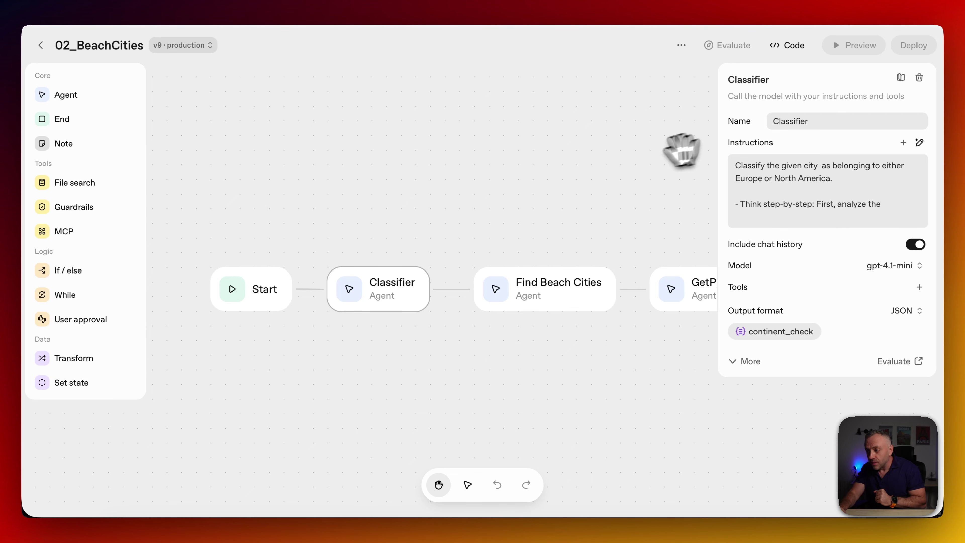
pyautogui.moveTo(681, 151); pyautogui.dragTo(512, 157)
pyautogui.click(572, 291)
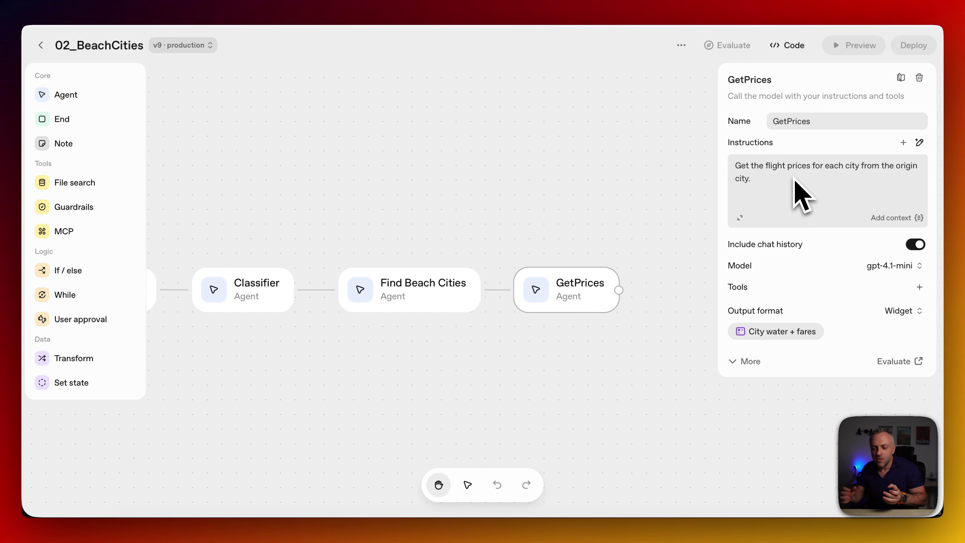
pyautogui.moveTo(472, 114); pyautogui.dragTo(588, 114)
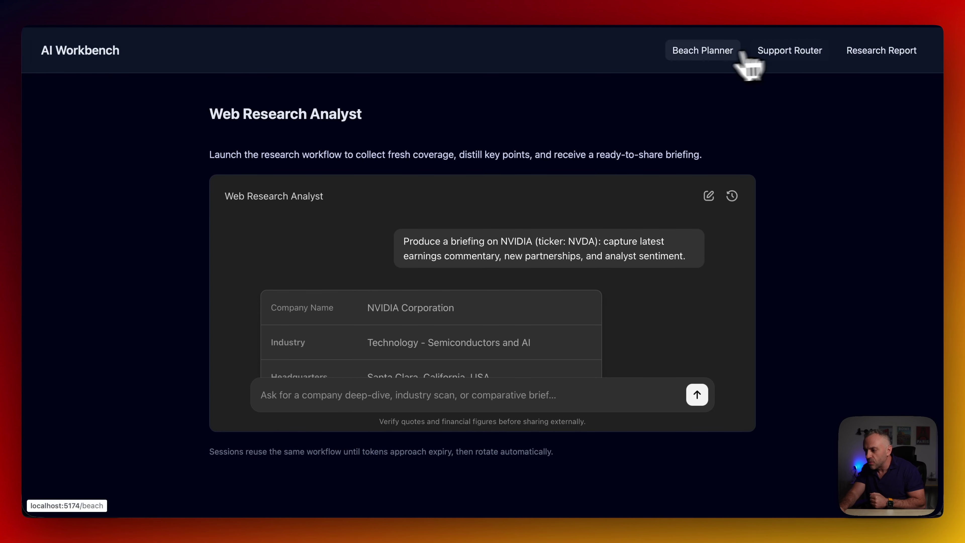
# Switch to AI Workbench, run the Warsaw starter prompt in Beach Planner and review the suggested destinations and fares.
pyautogui.click(712, 53)
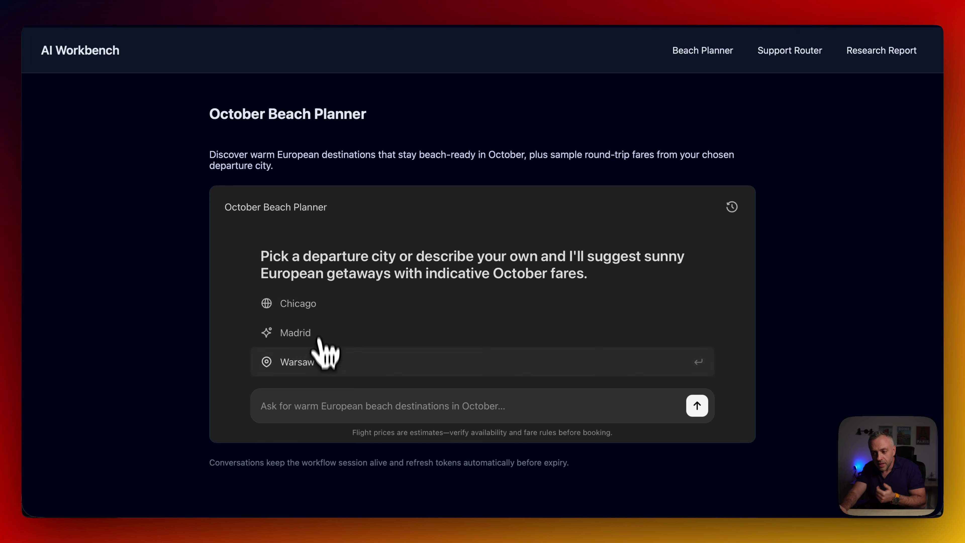
pyautogui.click(313, 365)
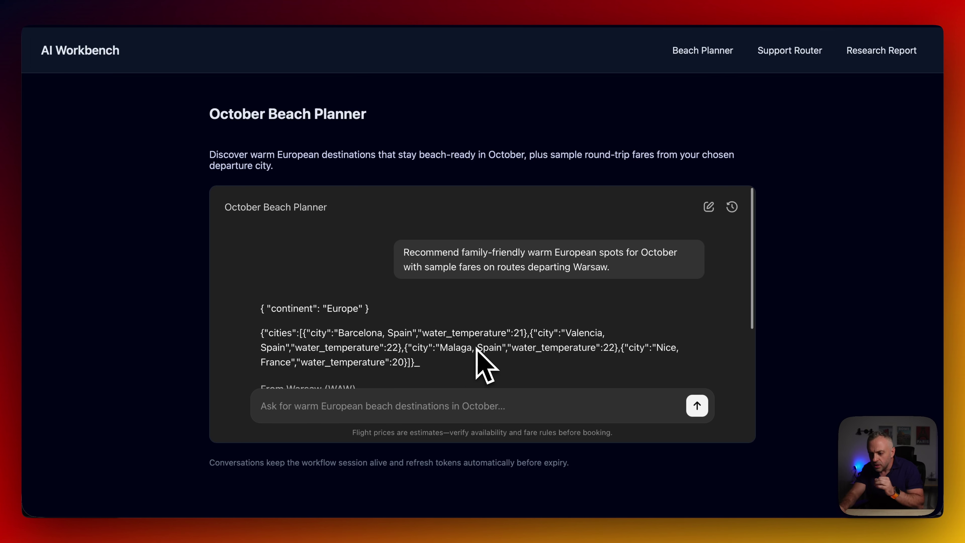
pyautogui.scroll(-5, 441, 361)
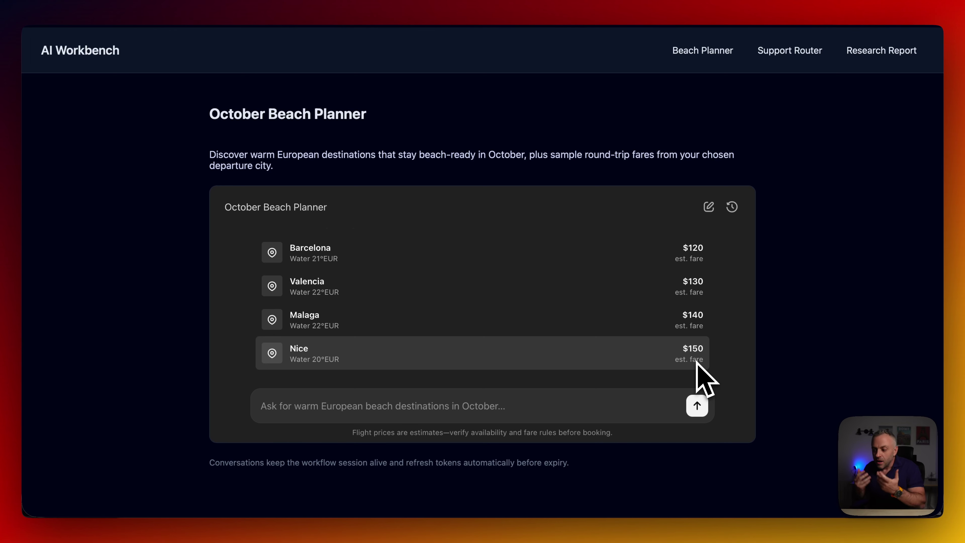
# Start a fresh October Beach Planner chat with the Madrid starter prompt and expand the full list of suggested cities.
pyautogui.click(708, 208)
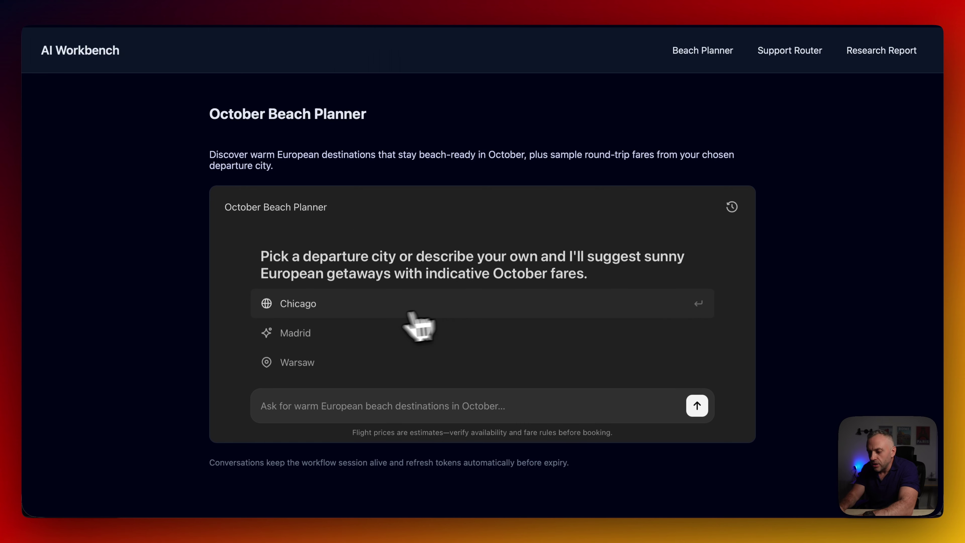
pyautogui.click(298, 334)
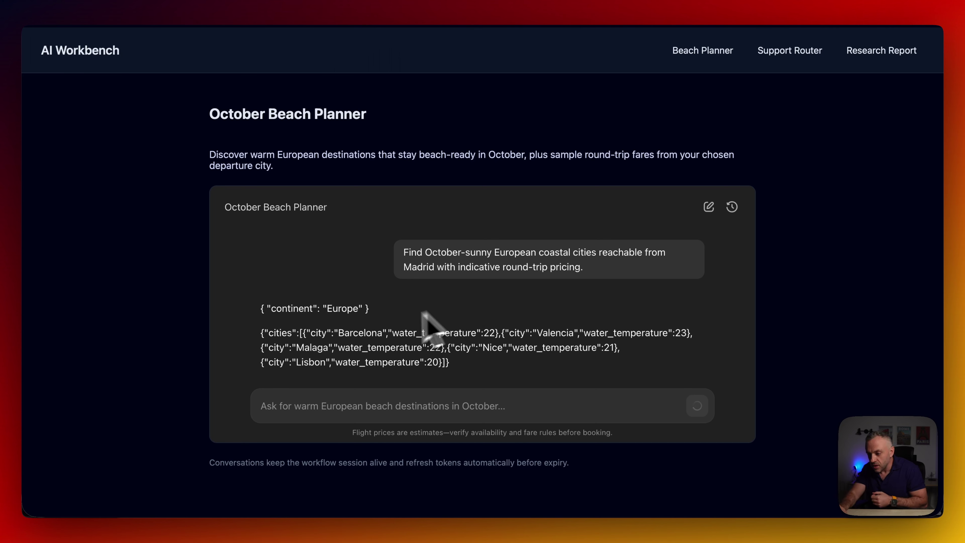
pyautogui.scroll(-1, 439, 332)
pyautogui.scroll(1, 487, 323)
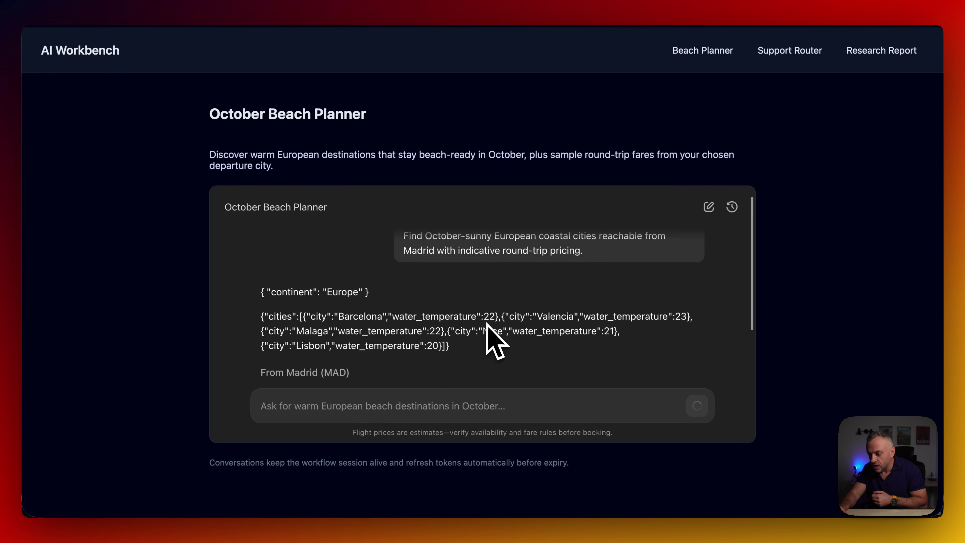
pyautogui.scroll(-4, 488, 323)
pyautogui.scroll(1, 490, 323)
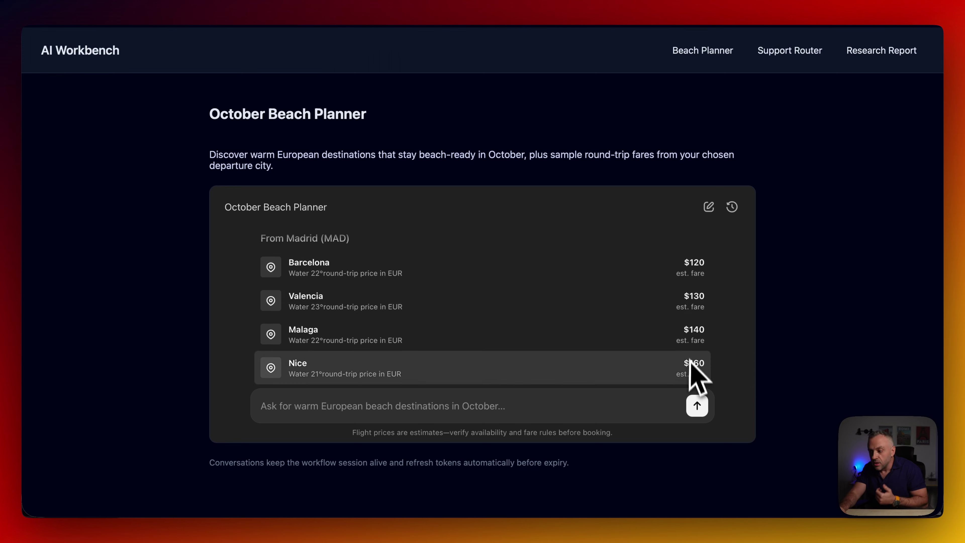
pyautogui.scroll(-1, 647, 281)
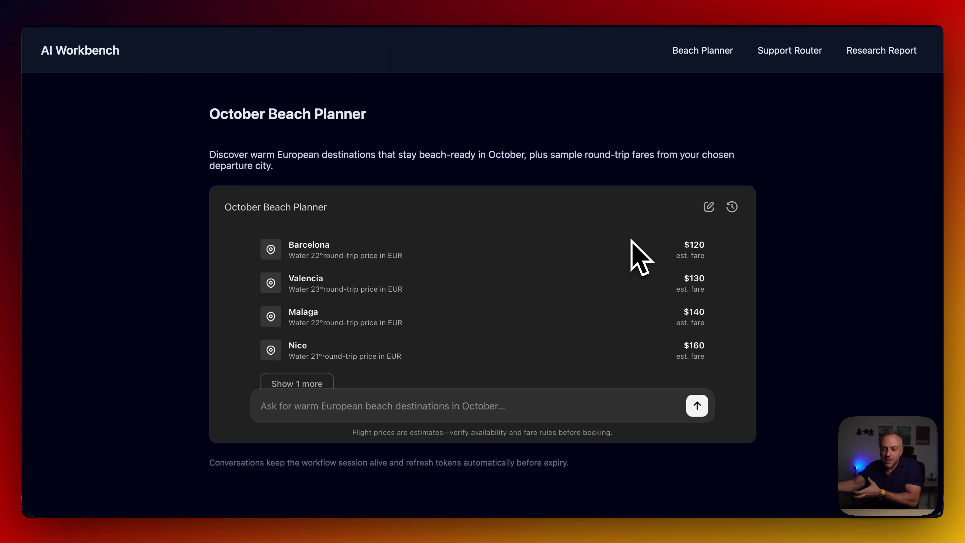
pyautogui.scroll(-1, 418, 281)
pyautogui.click(304, 361)
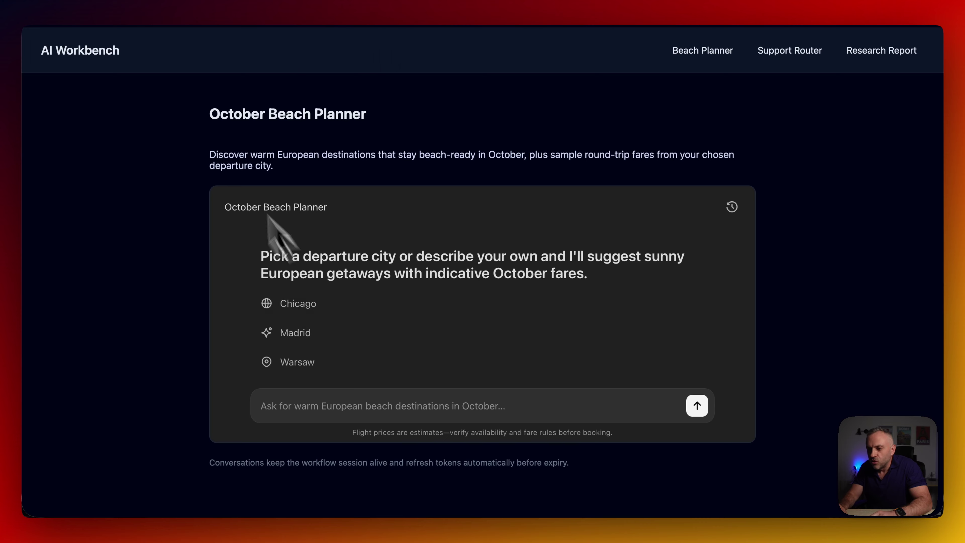
# Return to 02_BeachCities and review the Classifier node's continent_check structured output schema, leaving it unchanged.
pyautogui.click(216, 14)
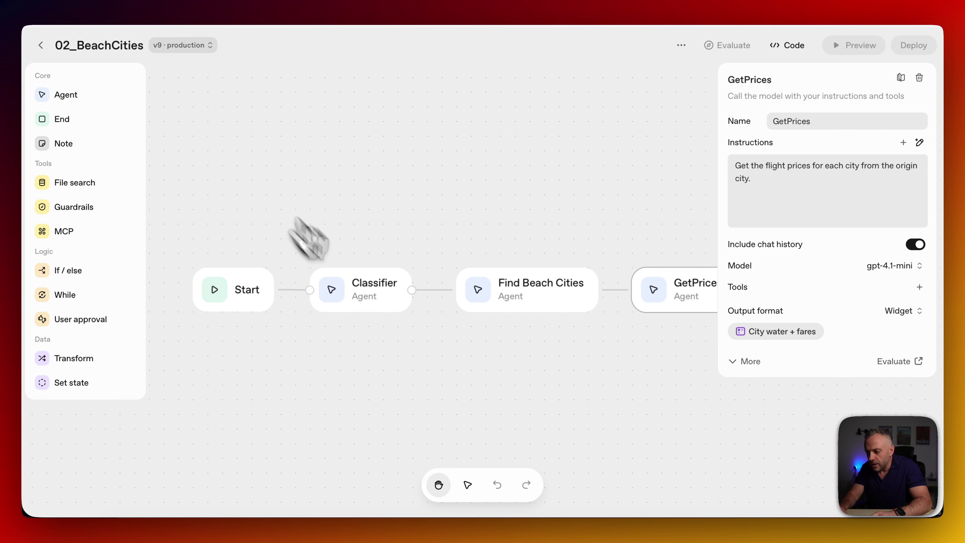
pyautogui.click(387, 296)
pyautogui.click(788, 334)
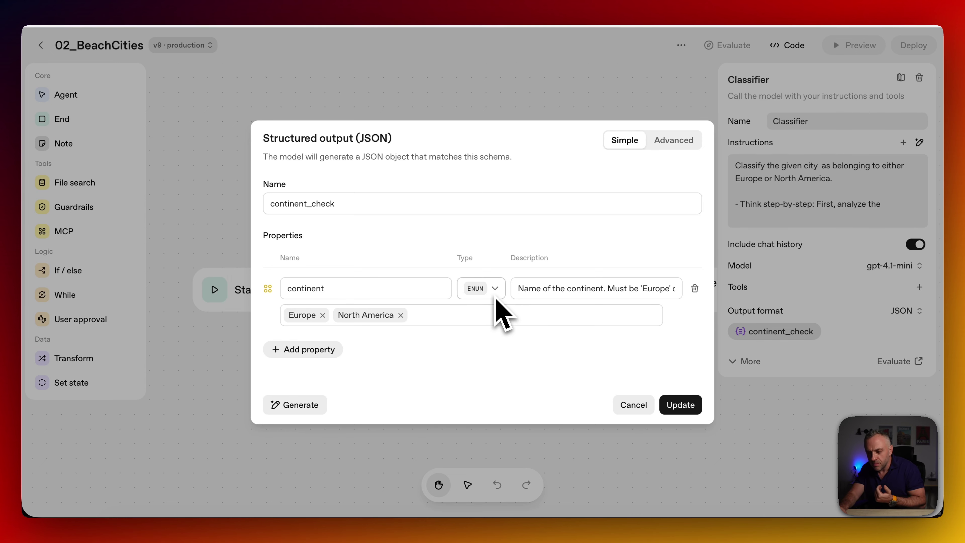
pyautogui.click(633, 406)
# Review the Find Beach Cities node's instructions and its cities_water_temperature structured output schema.
pyautogui.click(528, 285)
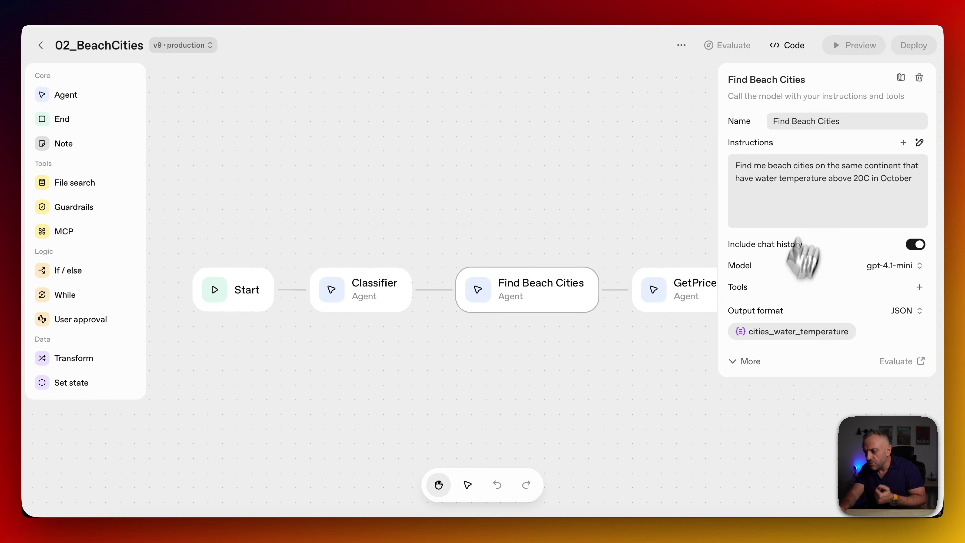
pyautogui.click(799, 333)
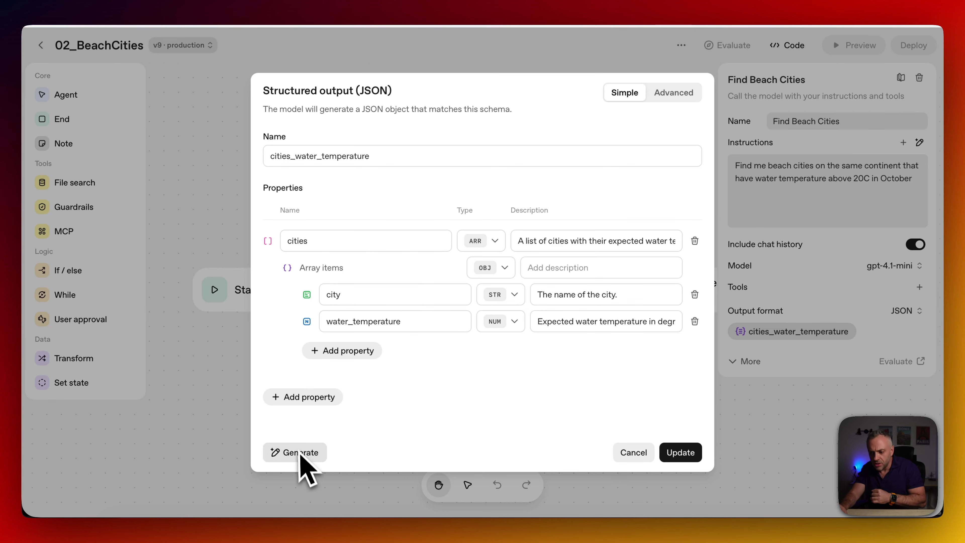
pyautogui.click(629, 453)
# Preview the City water + fares widget attached to the GetPrices node and open it for editing in Widget Builder.
pyautogui.hscroll(5, 356, 194)
pyautogui.click(520, 296)
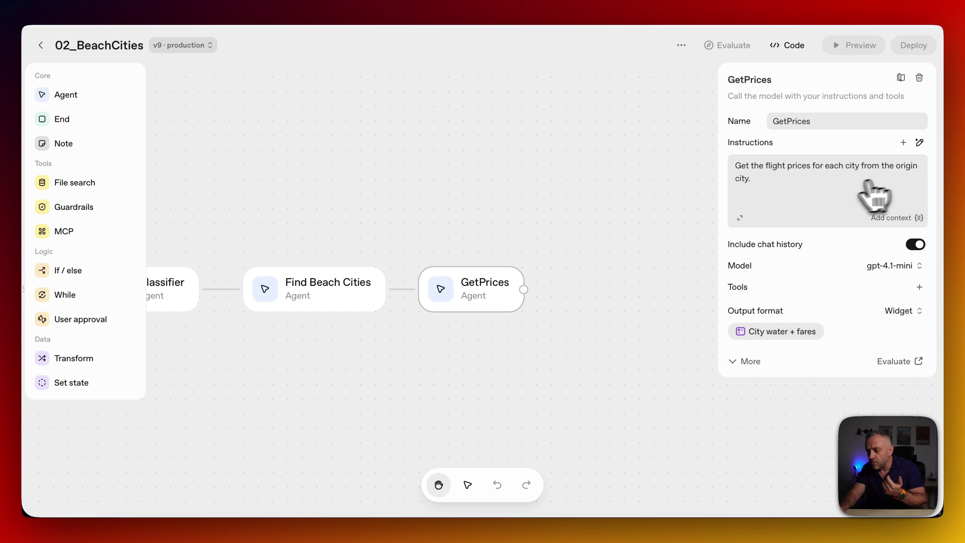
pyautogui.click(771, 334)
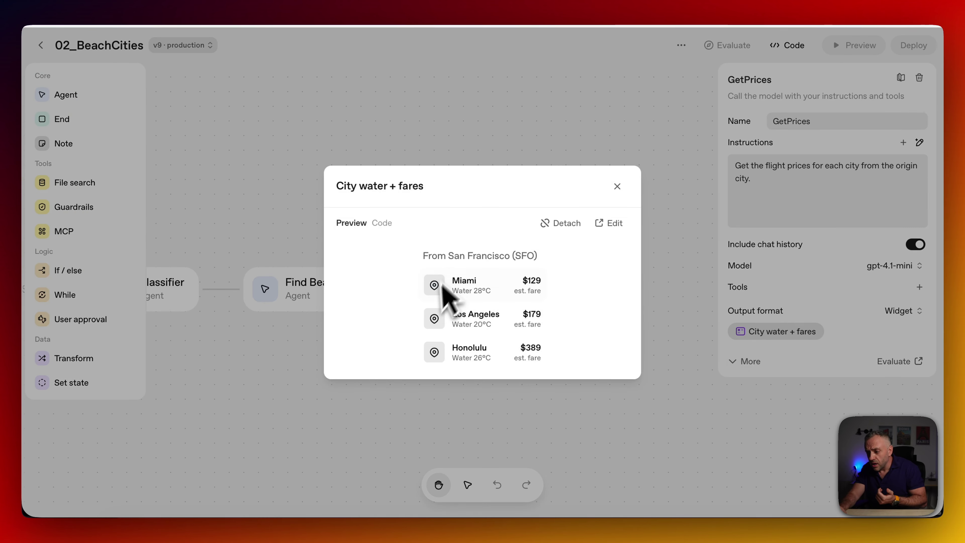
pyautogui.click(615, 227)
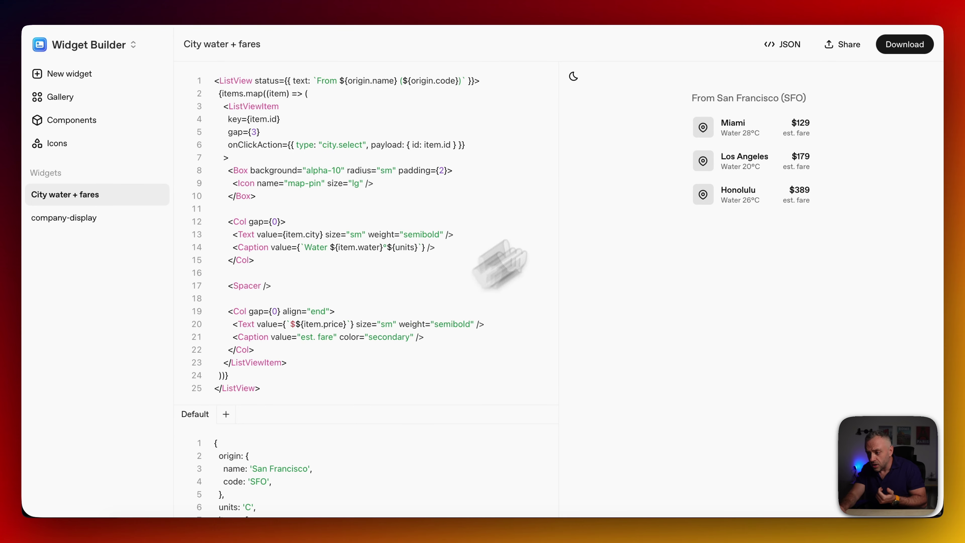
# Examine the City water + fares widget's template code and sample data, and open the new widget page.
pyautogui.scroll(-8, 335, 379)
pyautogui.scroll(-5, 280, 494)
pyautogui.scroll(5, 280, 495)
pyautogui.scroll(8, 376, 216)
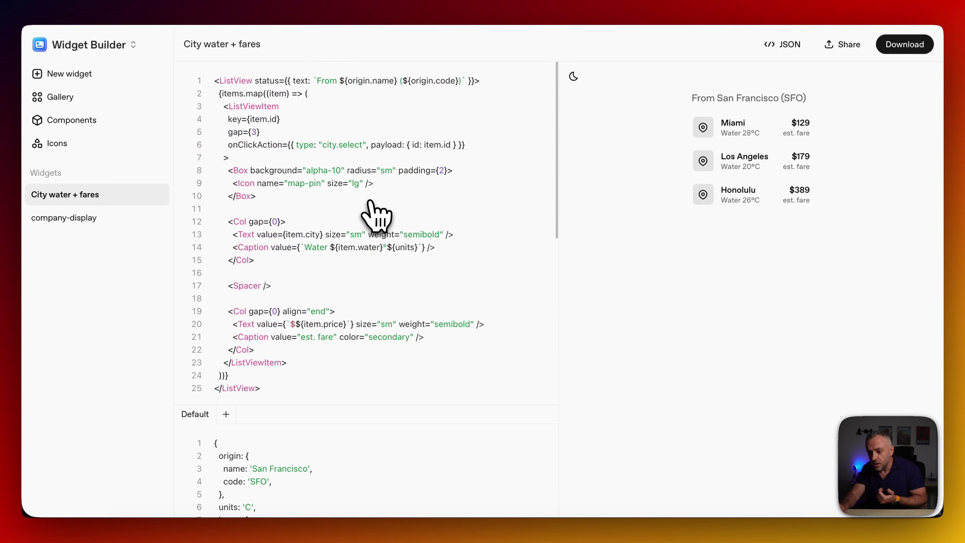
pyautogui.click(310, 120)
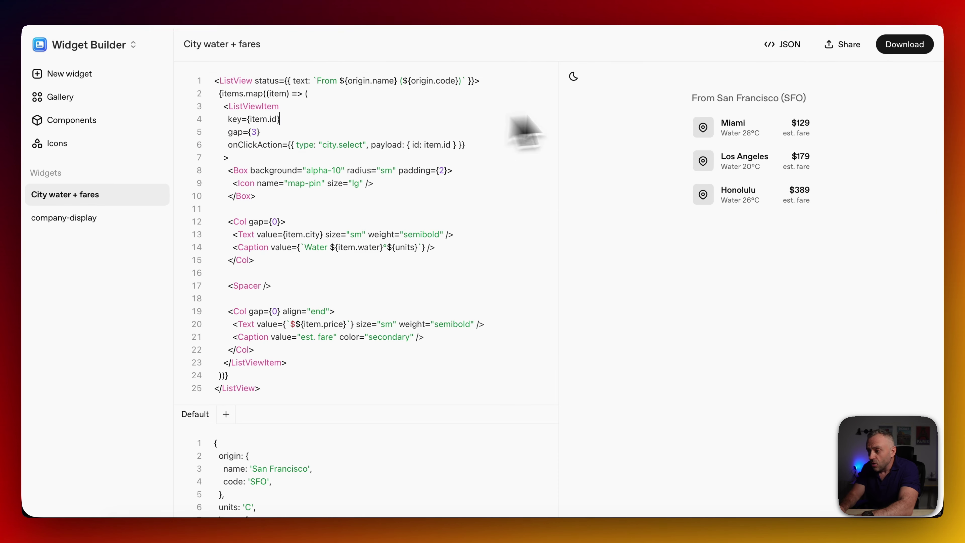
pyautogui.click(89, 76)
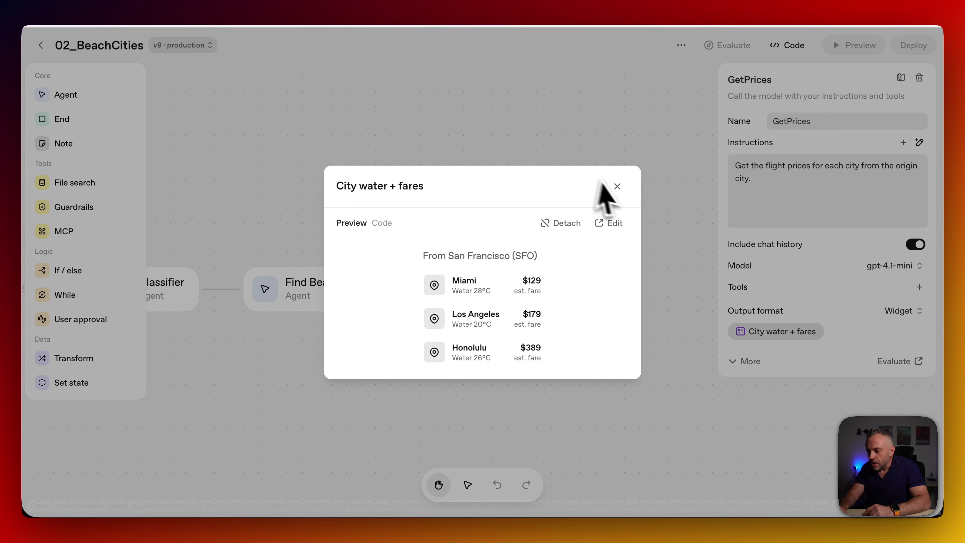
# Switch back to 02_BeachCities, close the City water + fares preview and return to the workflow list.
pyautogui.click(616, 187)
pyautogui.moveTo(371, 190); pyautogui.dragTo(558, 193)
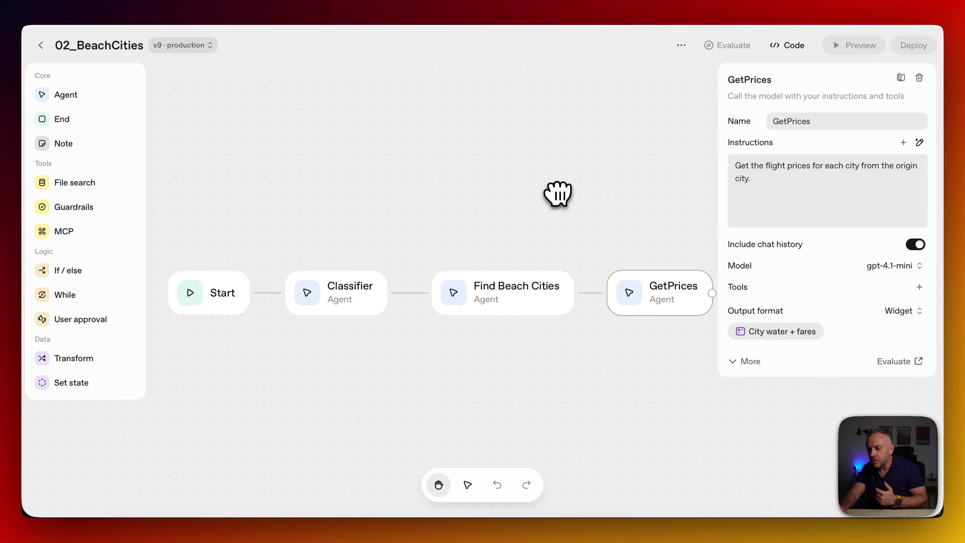
pyautogui.click(40, 45)
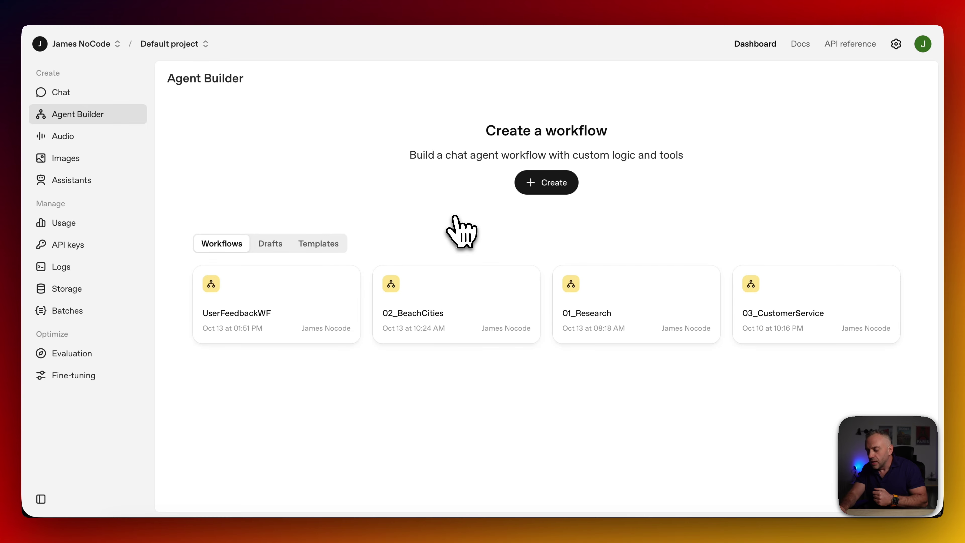
# Open the 03_CustomerService workflow and inspect its Jailbreak guardrail settings and the End node on the guardrail's Fail branch.
pyautogui.click(808, 315)
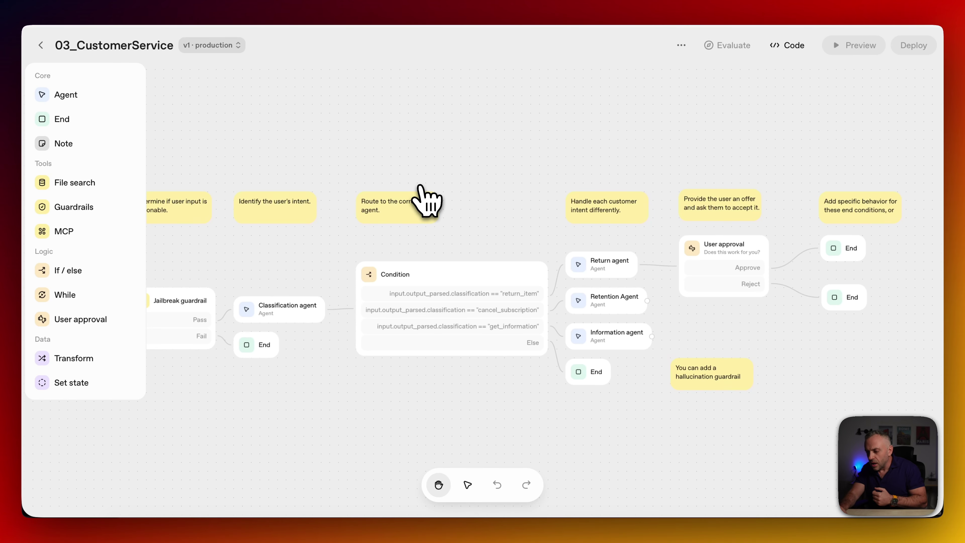
pyautogui.moveTo(433, 144); pyautogui.dragTo(557, 119)
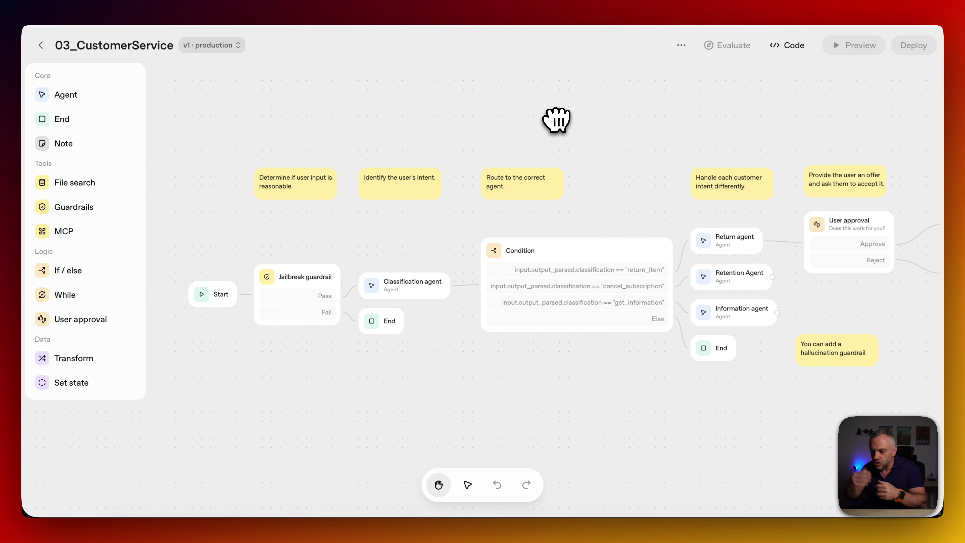
pyautogui.moveTo(603, 131)
pyautogui.mouseDown()
pyautogui.moveTo(556, 126)
pyautogui.moveTo(605, 117)
pyautogui.mouseUp()
pyautogui.click(314, 265)
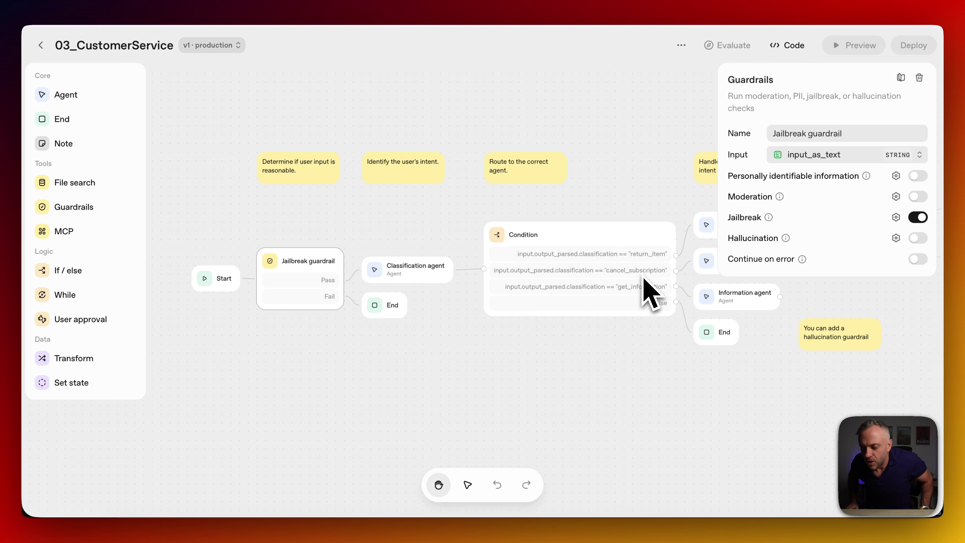
pyautogui.click(406, 270)
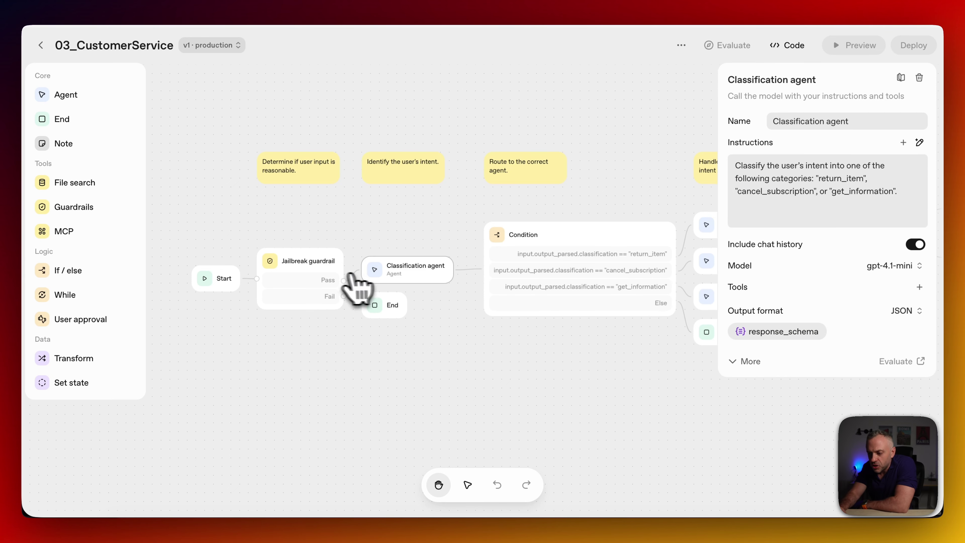
pyautogui.click(319, 265)
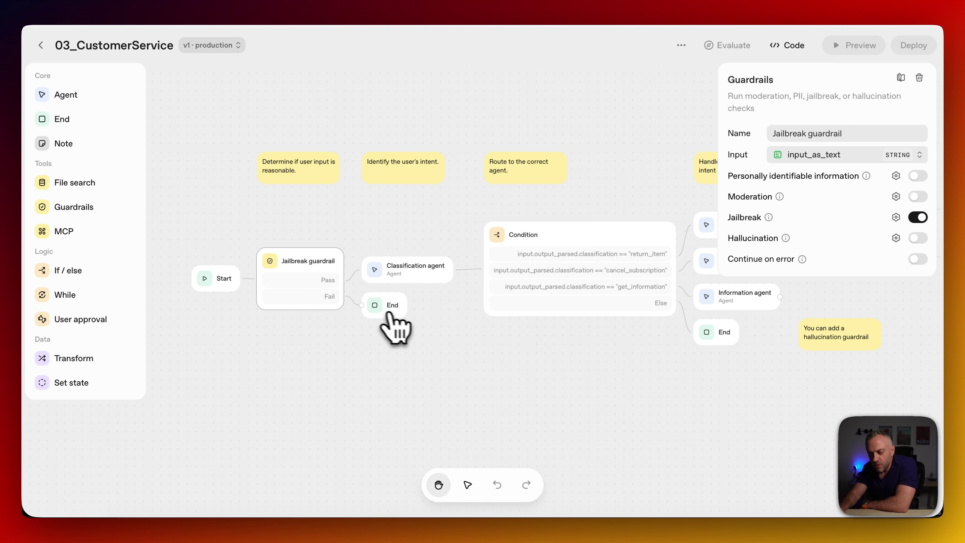
pyautogui.click(397, 315)
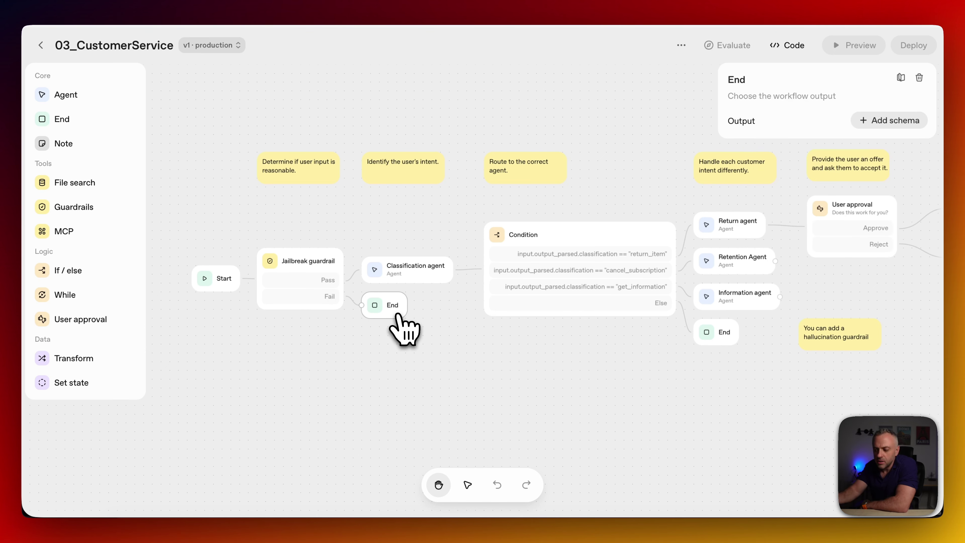
# Review the Classification agent's settings, follow the Condition branches, and check the Return agent's instructions.
pyautogui.click(409, 271)
pyautogui.moveTo(459, 237); pyautogui.dragTo(351, 239)
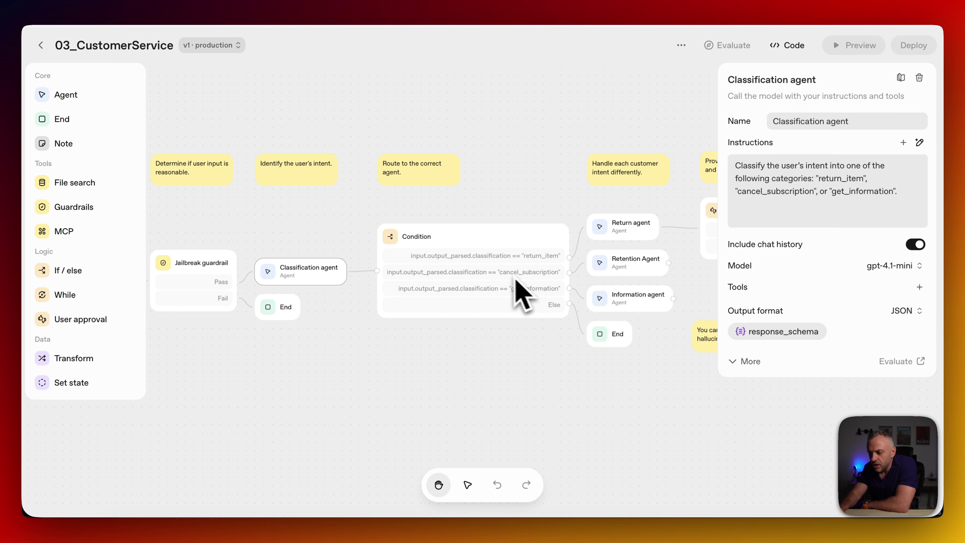
pyautogui.moveTo(499, 393); pyautogui.dragTo(388, 406)
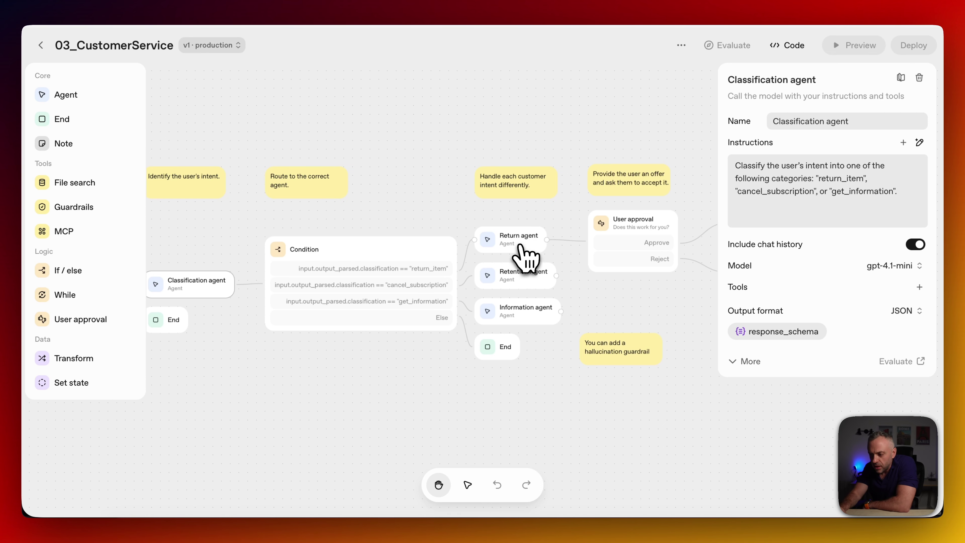
pyautogui.click(509, 246)
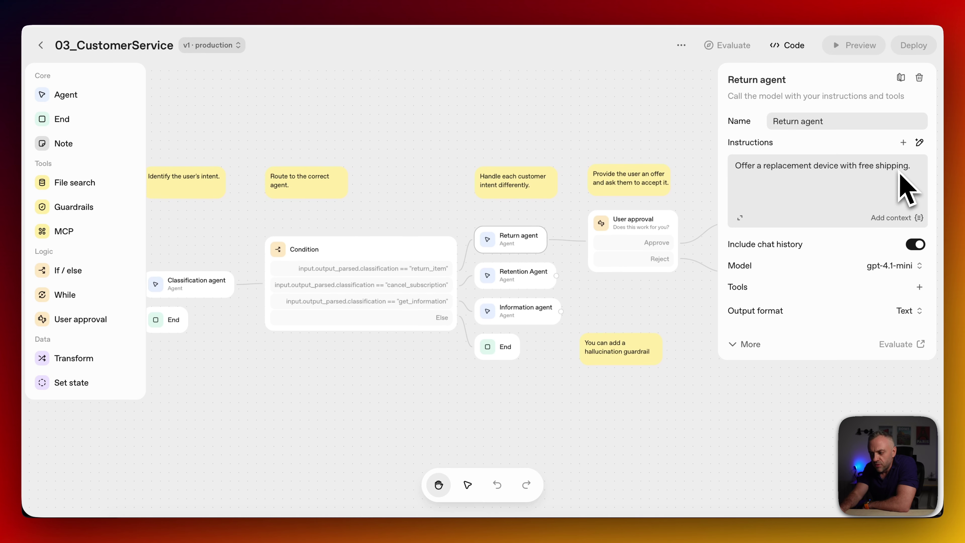
# Read through the Retention Agent's instructions and check its get_retention_offers tool.
pyautogui.click(530, 276)
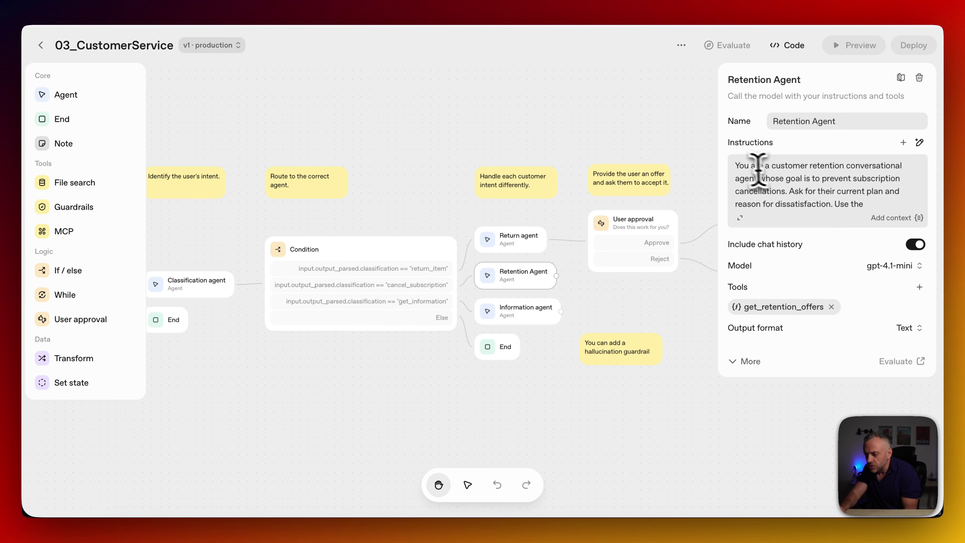
pyautogui.click(781, 166)
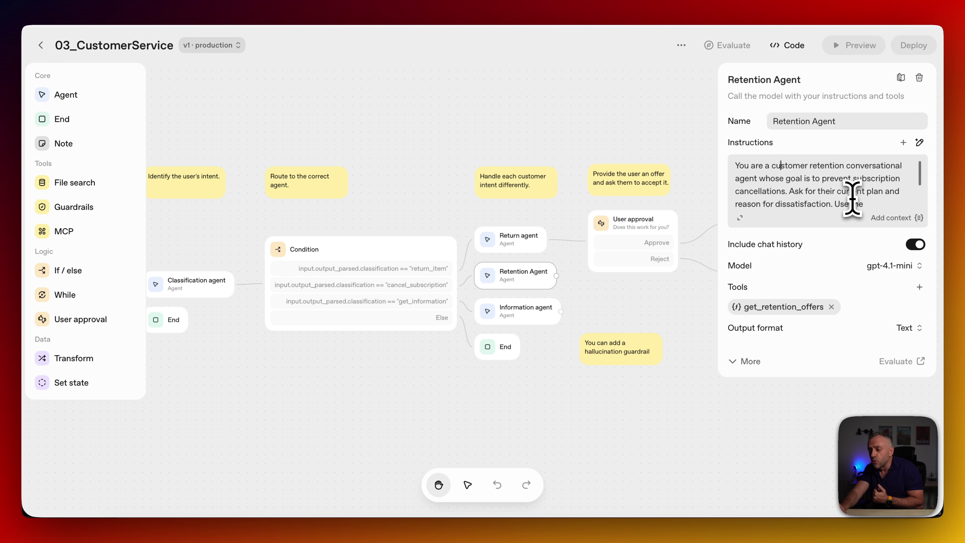
pyautogui.scroll(-3, 853, 198)
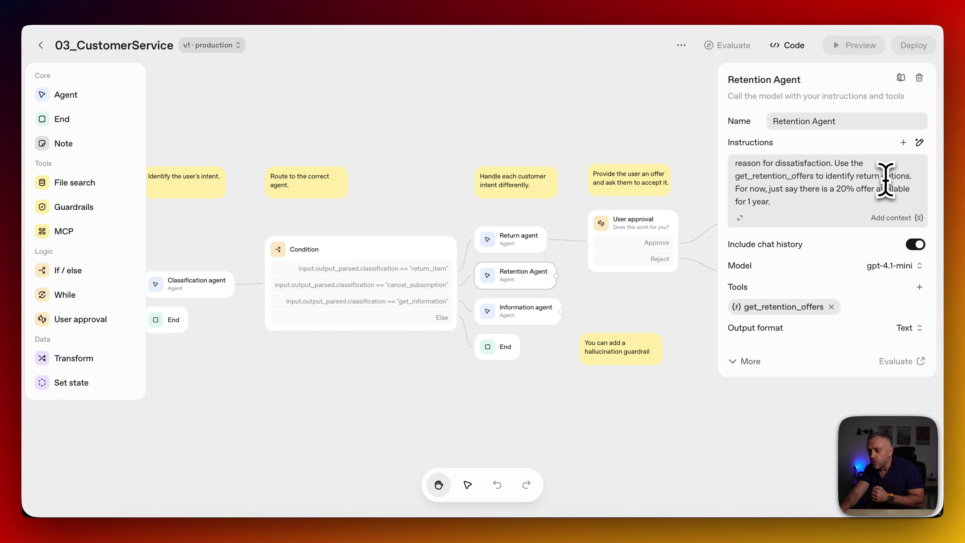
pyautogui.click(784, 307)
pyautogui.click(624, 472)
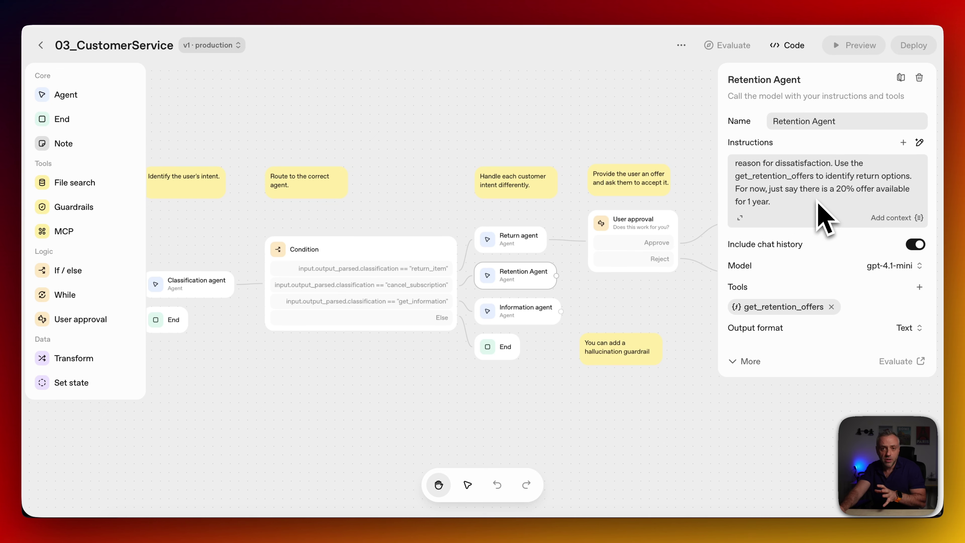
pyautogui.scroll(-2, 817, 201)
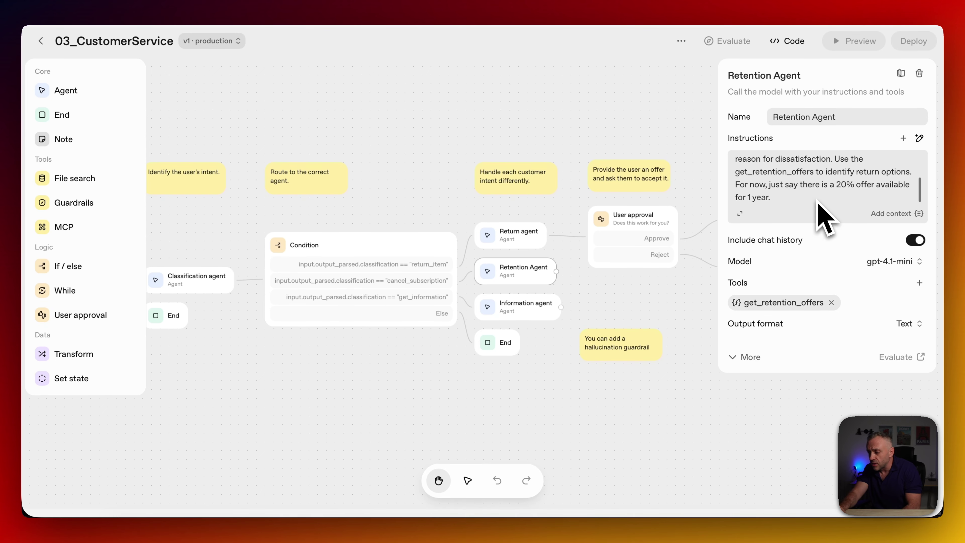
# Read the Information agent's full policy instructions in the expanded editor, close it without saving, and look over the User approval node.
pyautogui.click(522, 309)
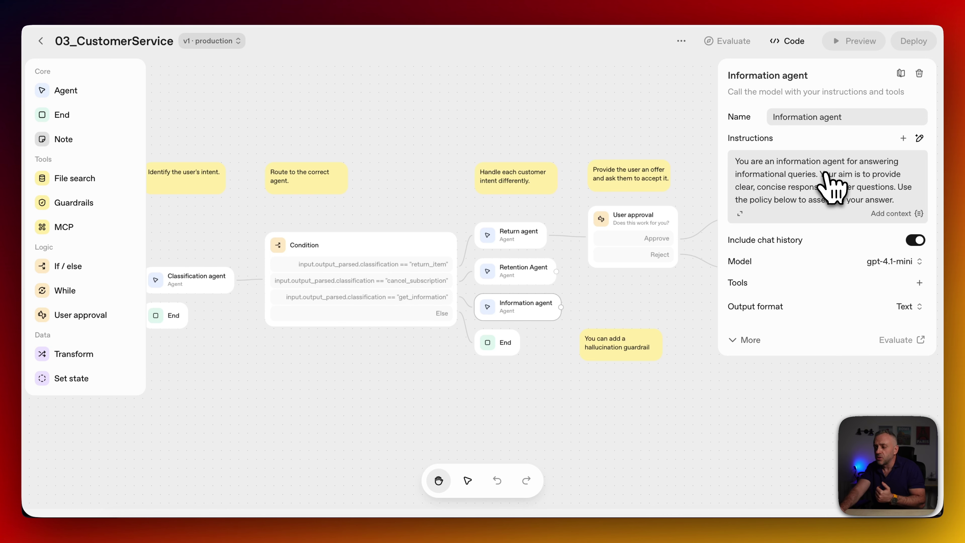
pyautogui.scroll(-1, 840, 218)
pyautogui.scroll(-10, 838, 219)
pyautogui.scroll(-3, 836, 207)
pyautogui.click(740, 213)
pyautogui.scroll(15, 532, 304)
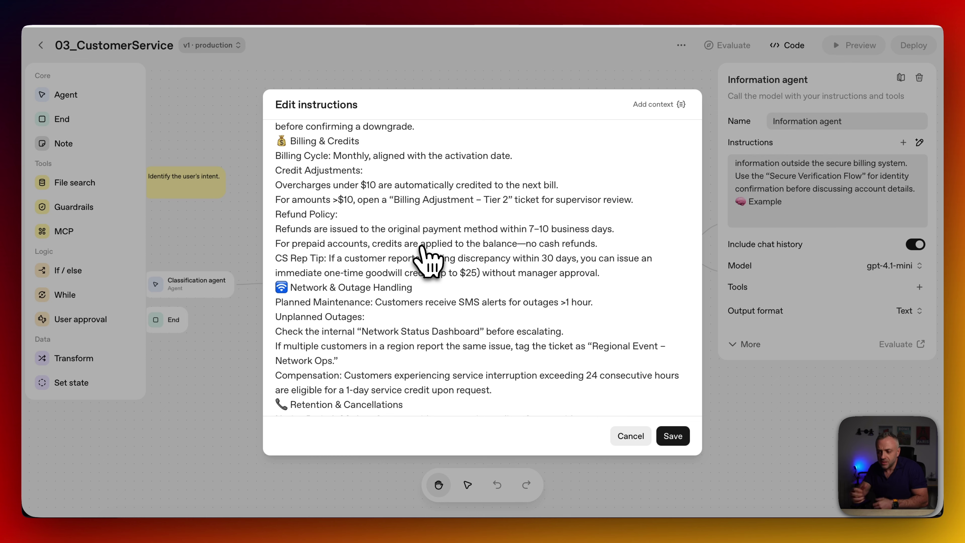
pyautogui.click(631, 436)
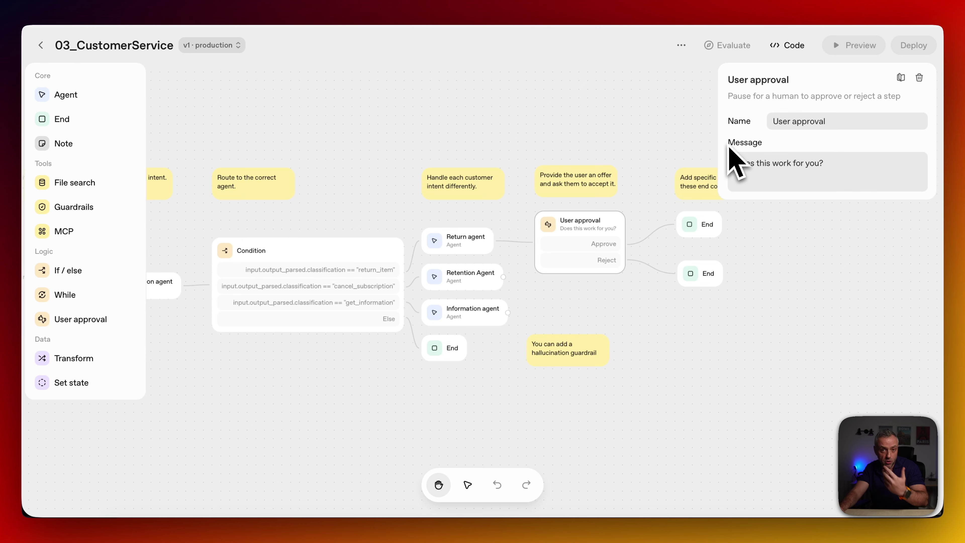
pyautogui.moveTo(675, 309); pyautogui.dragTo(804, 345)
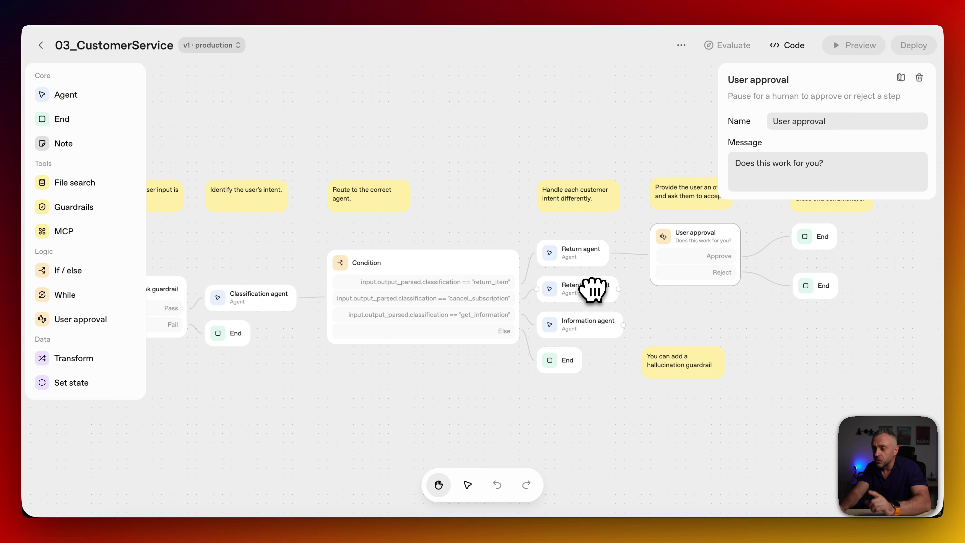
# Switch to AI Workbench, open the Support Router, and send the message "I want to cancel".
pyautogui.click(817, 21)
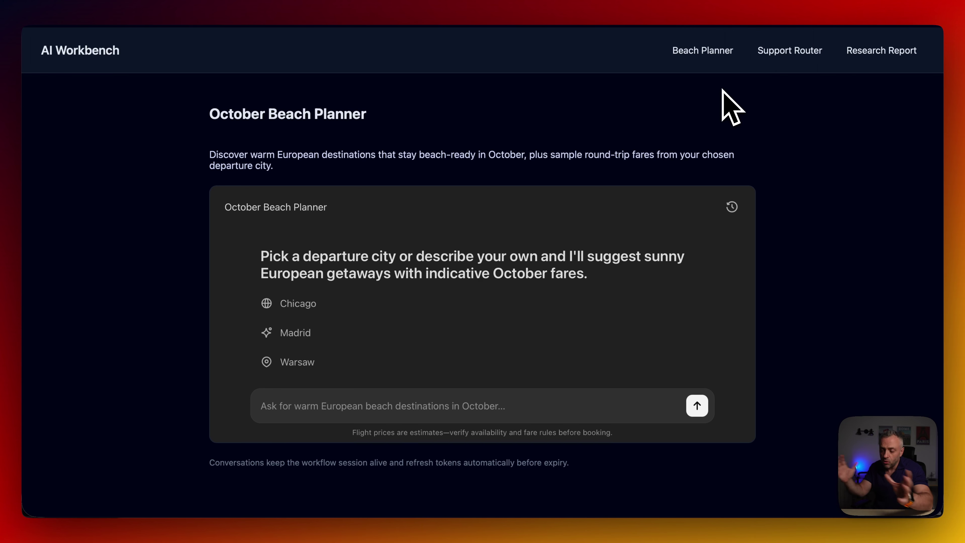
pyautogui.click(802, 53)
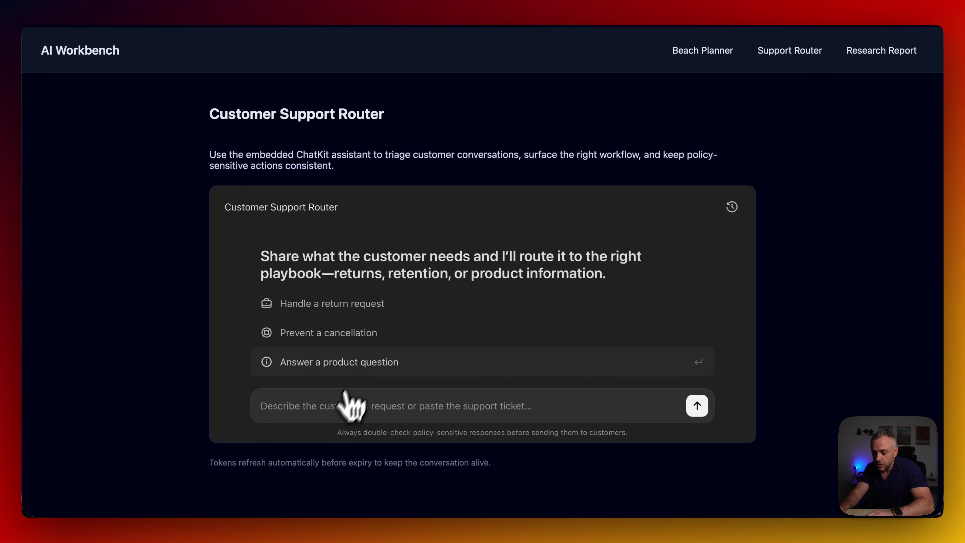
pyautogui.click(340, 401)
pyautogui.write('I want to cancel')
pyautogui.press('Return')
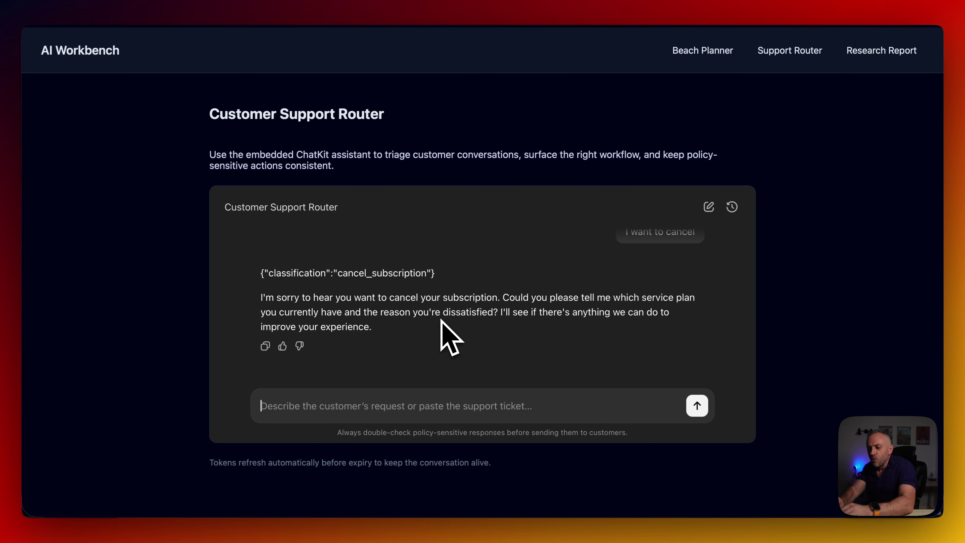
# Reply to the Support Router with "I currently have the pro package, but I don't like it, its too expensive, I want to cancel".
pyautogui.click(420, 402)
pyautogui.write("I currently have the pro package, but I don't l")
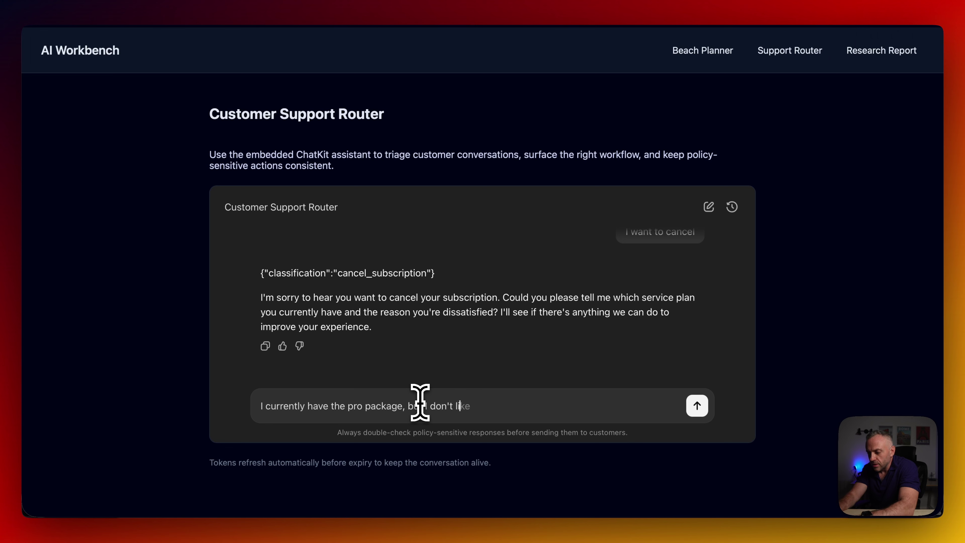
pyautogui.write('o expensive, ')
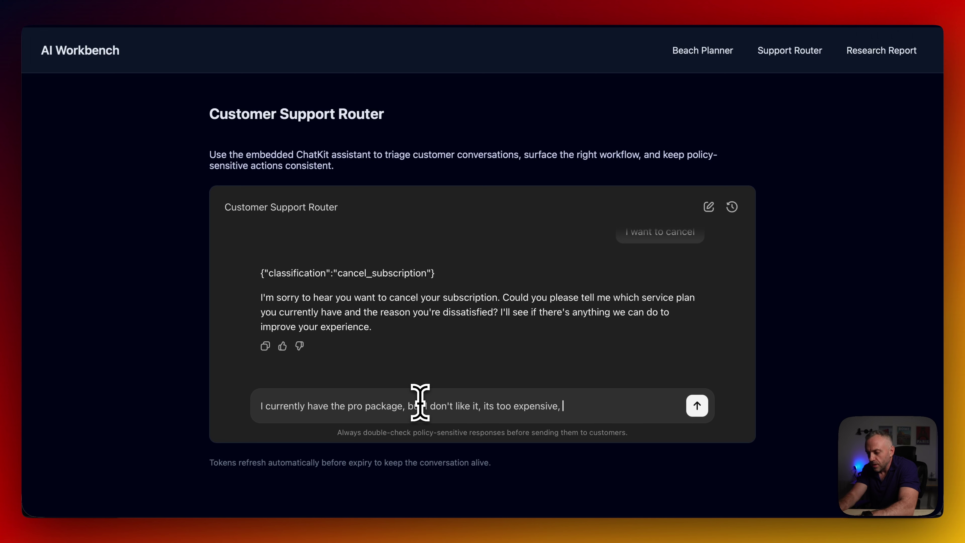
pyautogui.write('I want to cancel')
pyautogui.press('Return')
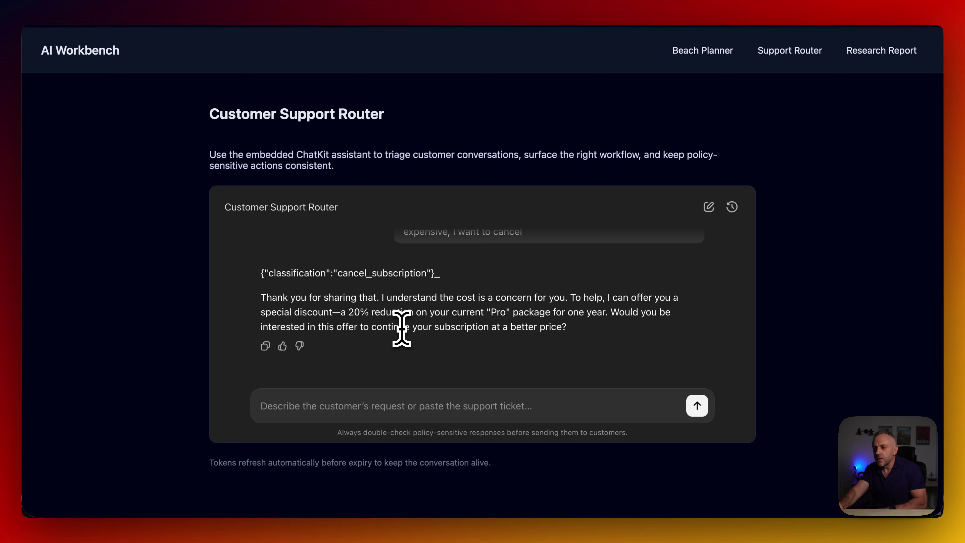
# Switch back to 03_CustomerService and review the discount offer in the Retention Agent's instructions and the neighbouring User approval node.
pyautogui.click(178, 16)
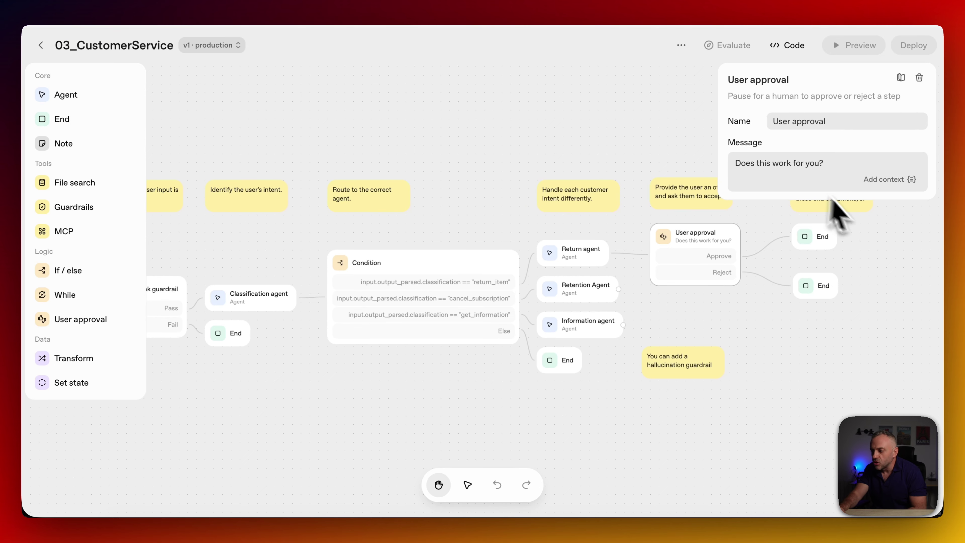
pyautogui.click(589, 288)
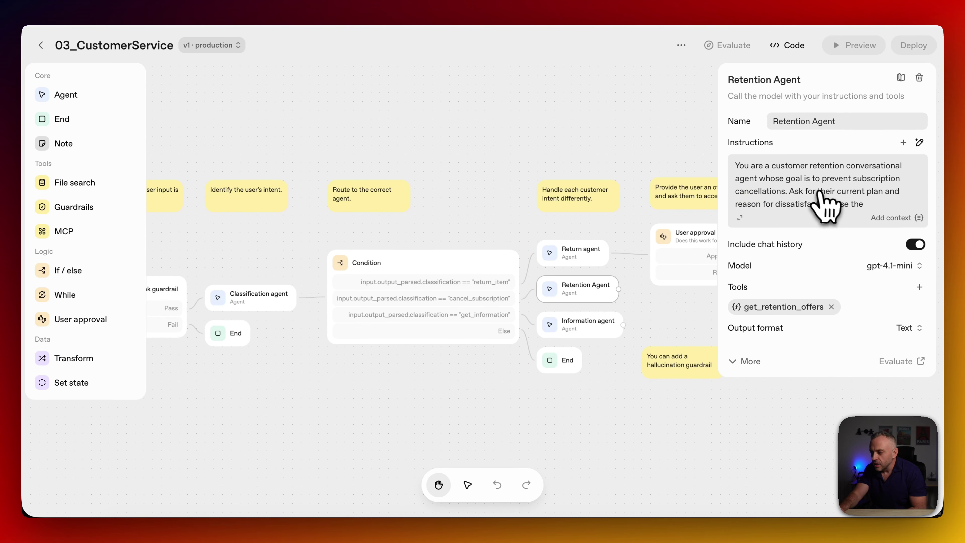
pyautogui.scroll(-3, 808, 198)
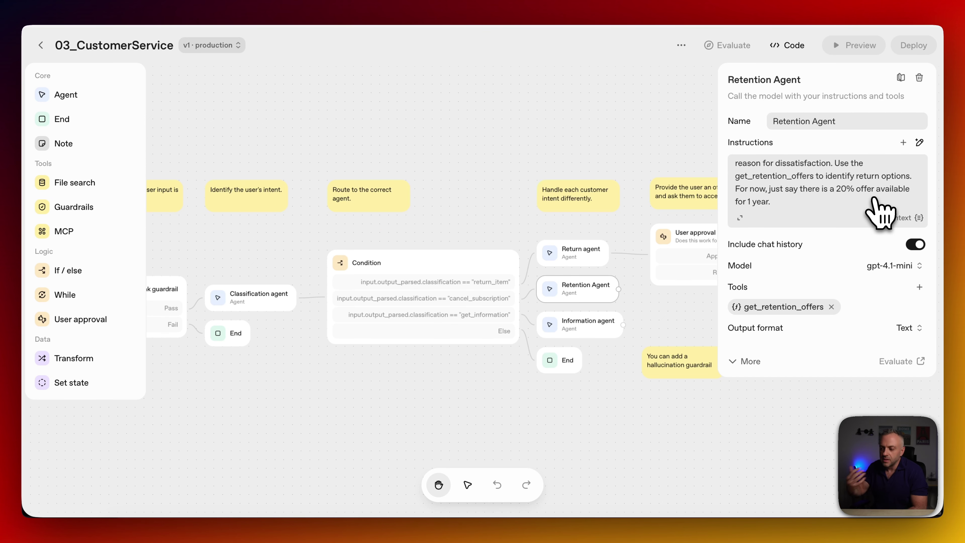
pyautogui.click(920, 144)
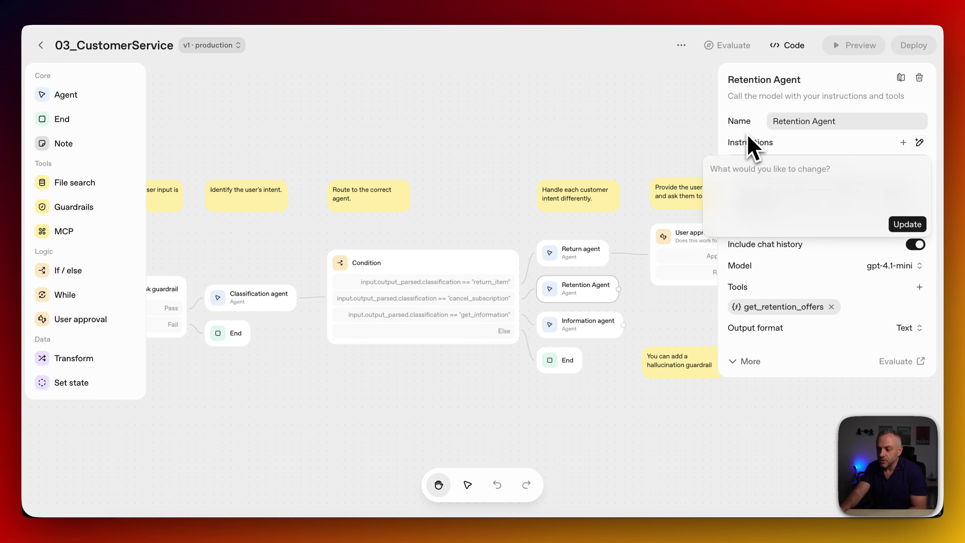
pyautogui.click(754, 145)
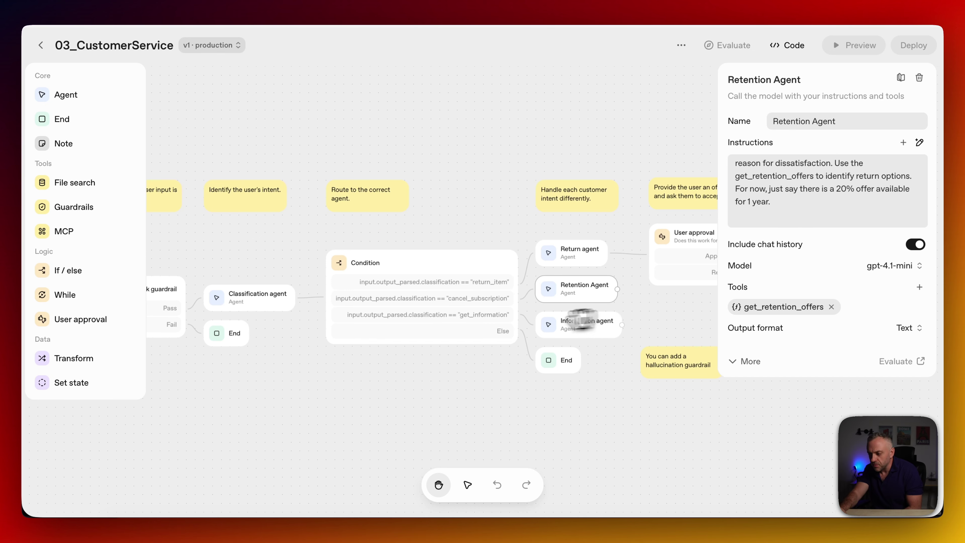
pyautogui.hscroll(5, 574, 322)
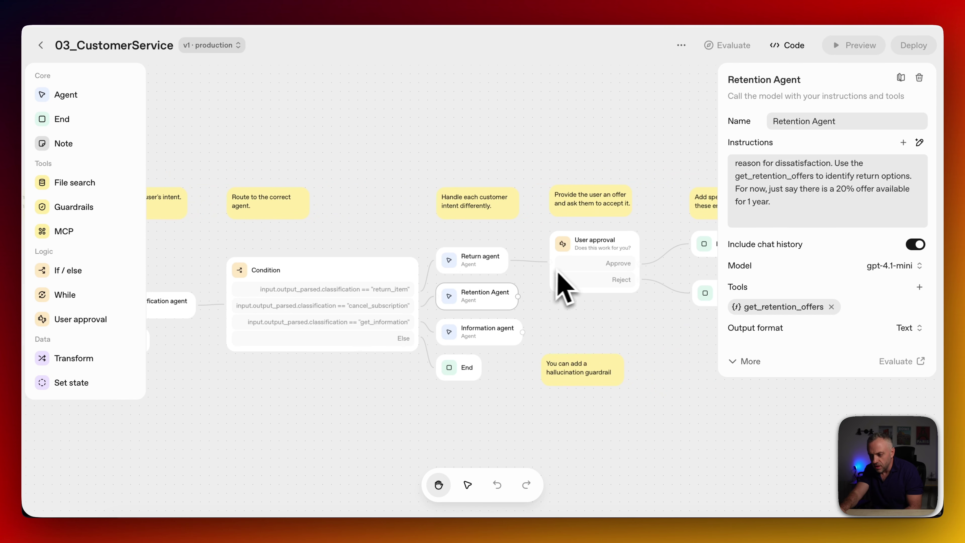
pyautogui.moveTo(571, 313)
pyautogui.mouseDown()
pyautogui.moveTo(509, 322)
pyautogui.moveTo(560, 321)
pyautogui.mouseUp()
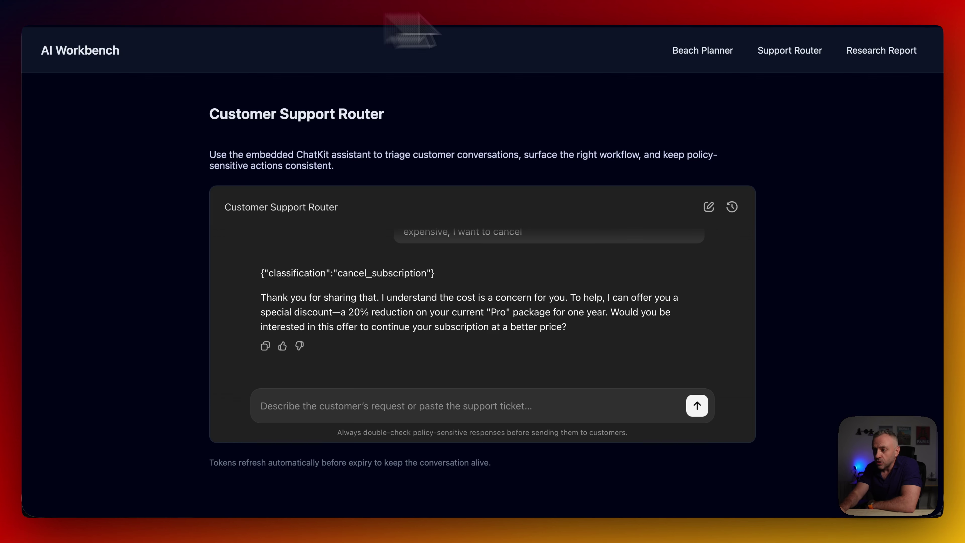
# Switch to the Agent Builder documentation, skim the workflow steps, and open the linked ChatKit guide.
pyautogui.click(850, 10)
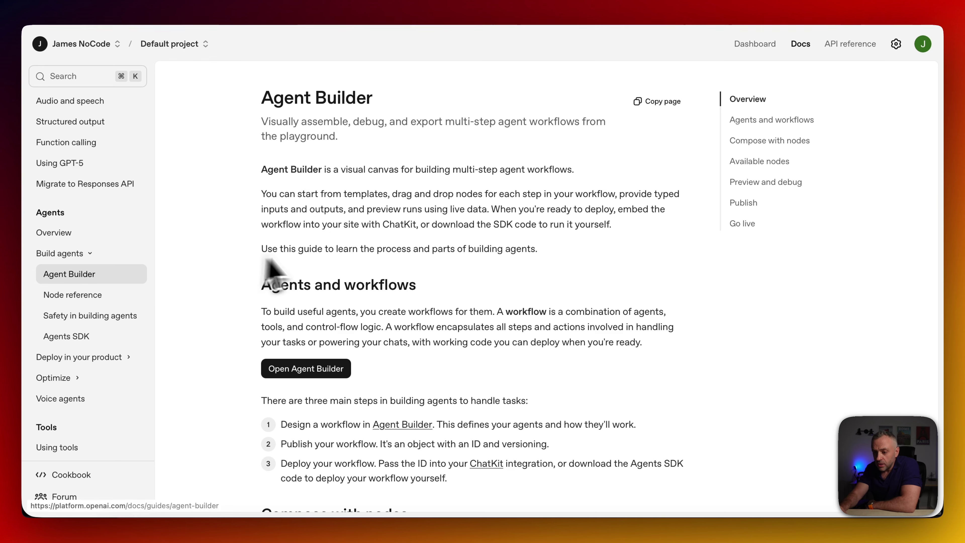
pyautogui.scroll(-9, 297, 259)
pyautogui.scroll(8, 308, 262)
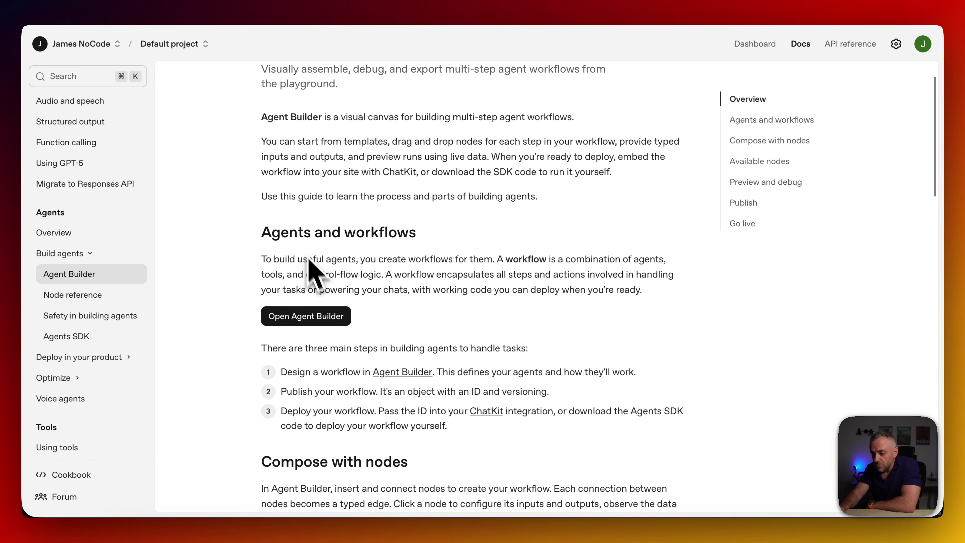
pyautogui.click(498, 413)
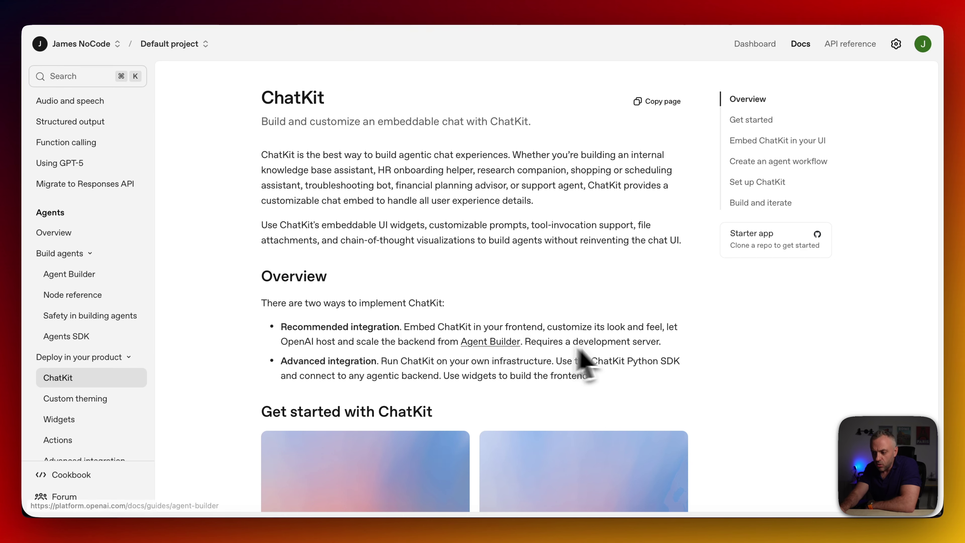
# Switch to the terminal to view the dev server output of the agent-test project, and return to the ChatKit guide.
pyautogui.press('super+Tab')
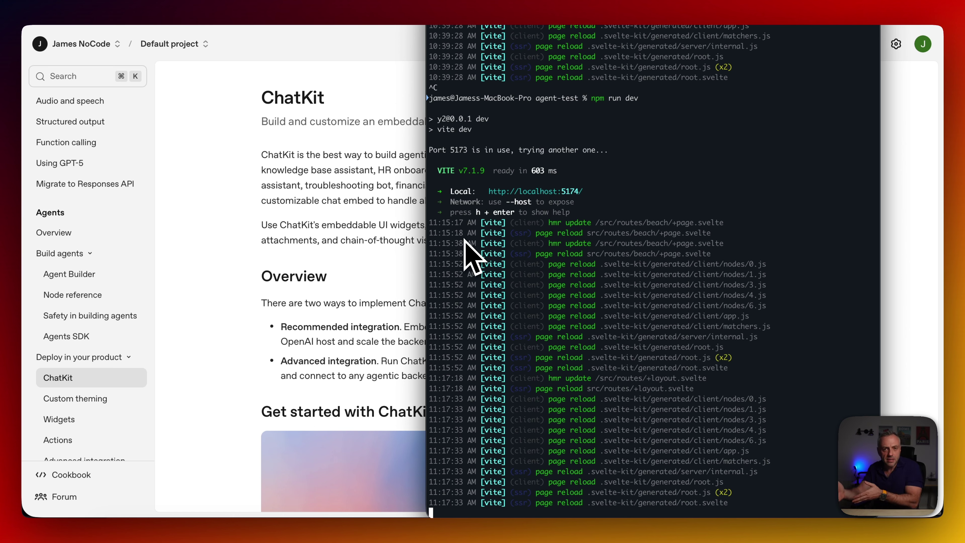
pyautogui.click(365, 287)
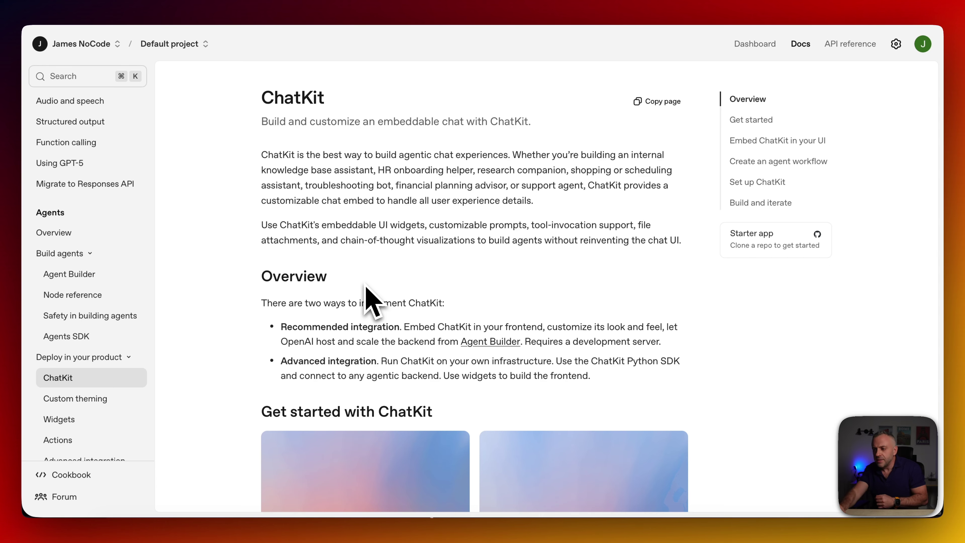
# Switch to the 03_CustomerService workflow to view its nodes, and open the Agents SDK guide in the documentation.
pyautogui.click(133, 14)
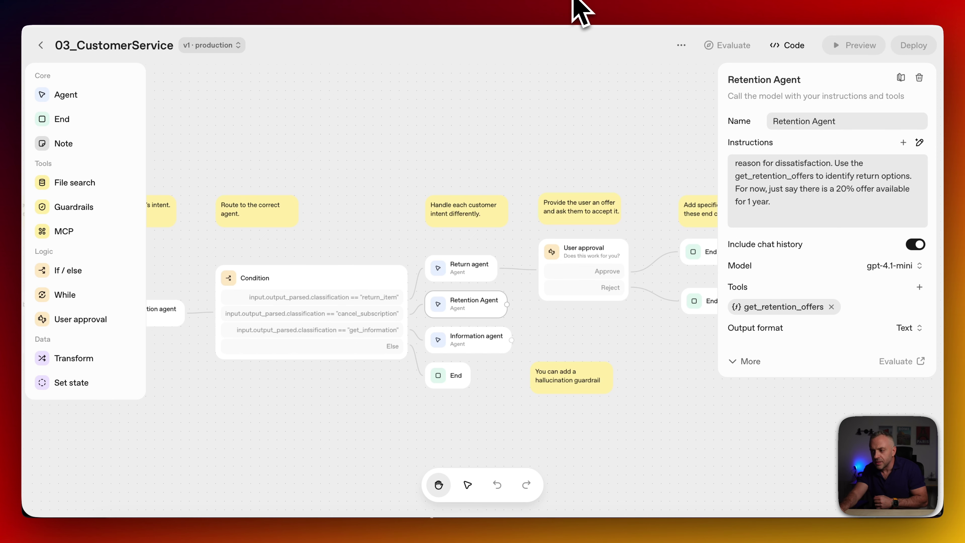
pyautogui.click(518, 119)
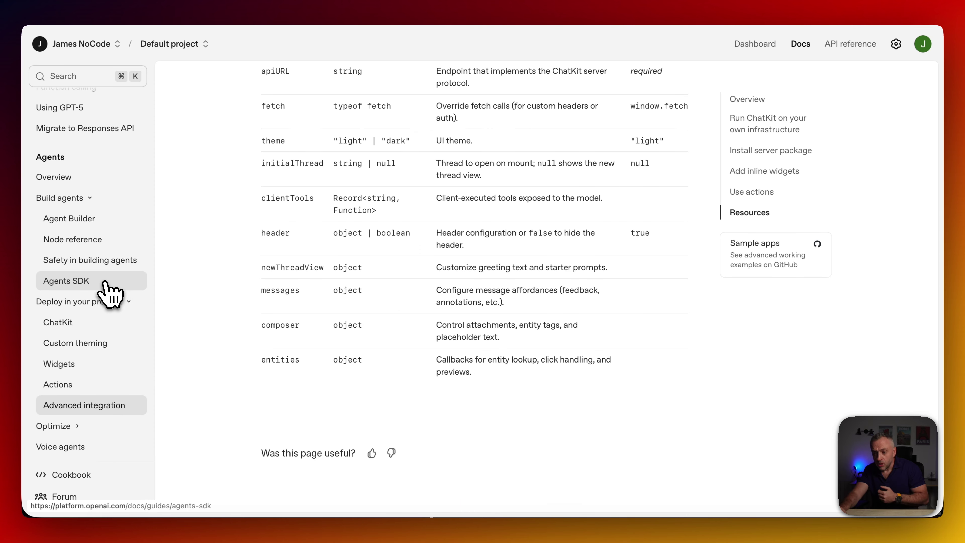
pyautogui.click(97, 279)
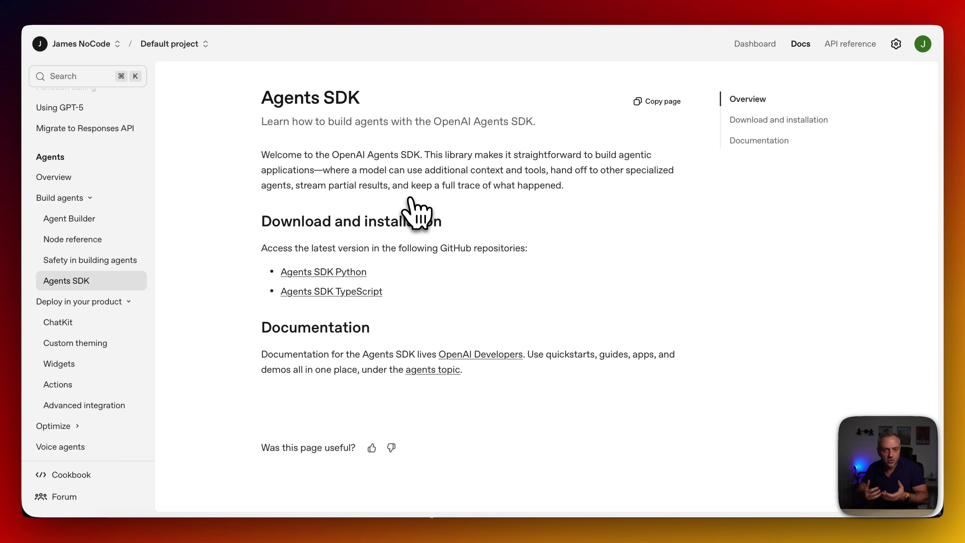
# Switch back to AI Workbench, review the cancellation conversation in the Customer Support Router, and start a new chat.
pyautogui.click(755, 12)
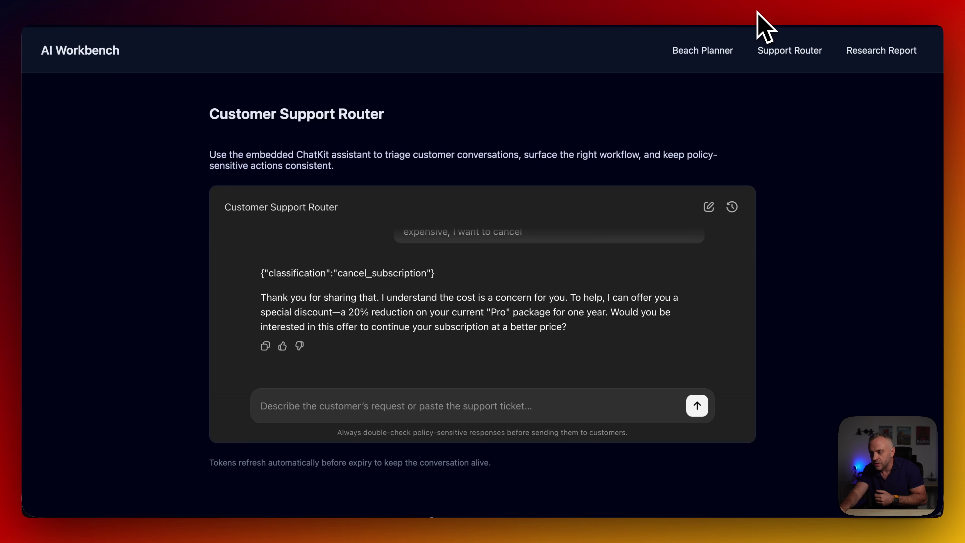
pyautogui.scroll(2, 456, 351)
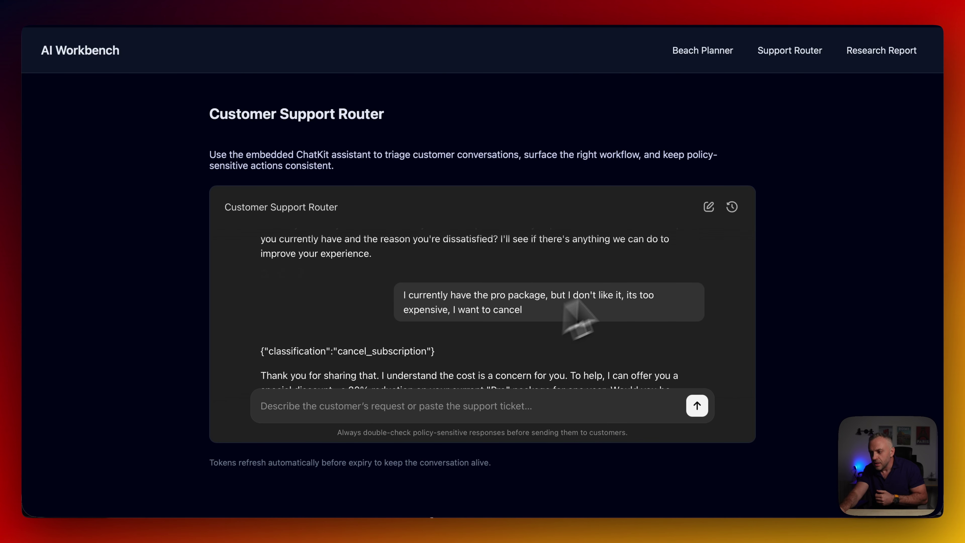
pyautogui.click(709, 207)
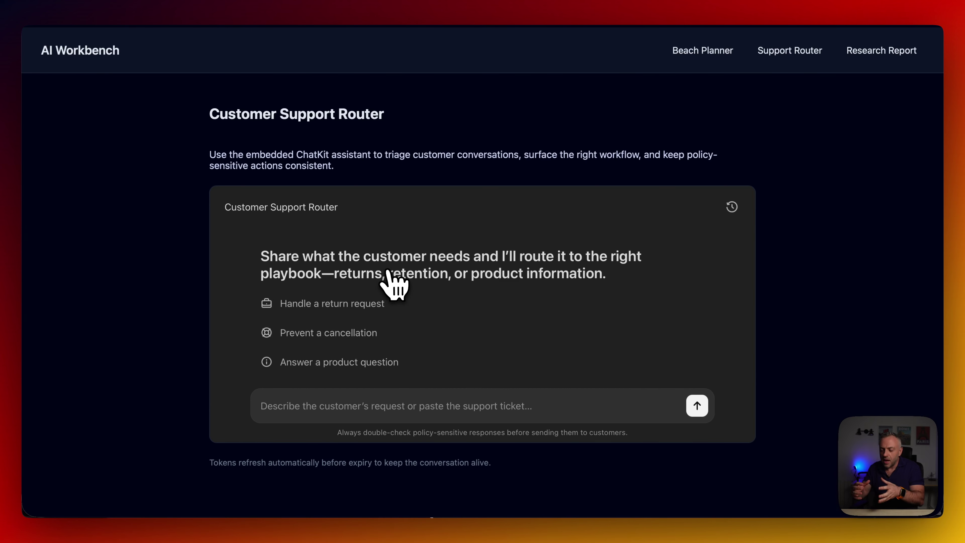